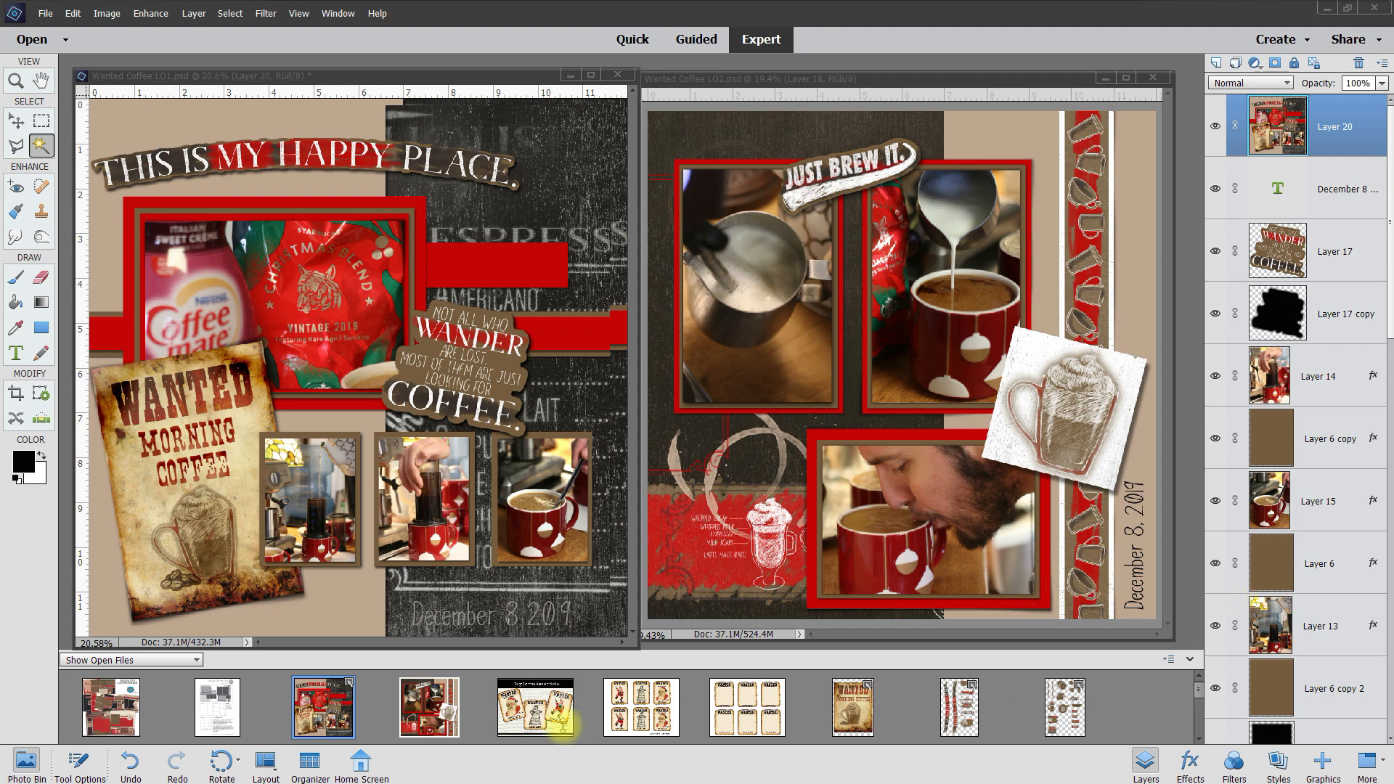
View the open images Wanted Santa Promo.jpg, Wanted Santa Set.jpg and Wanted sign small.jpg one after another.
left_click(535, 715)
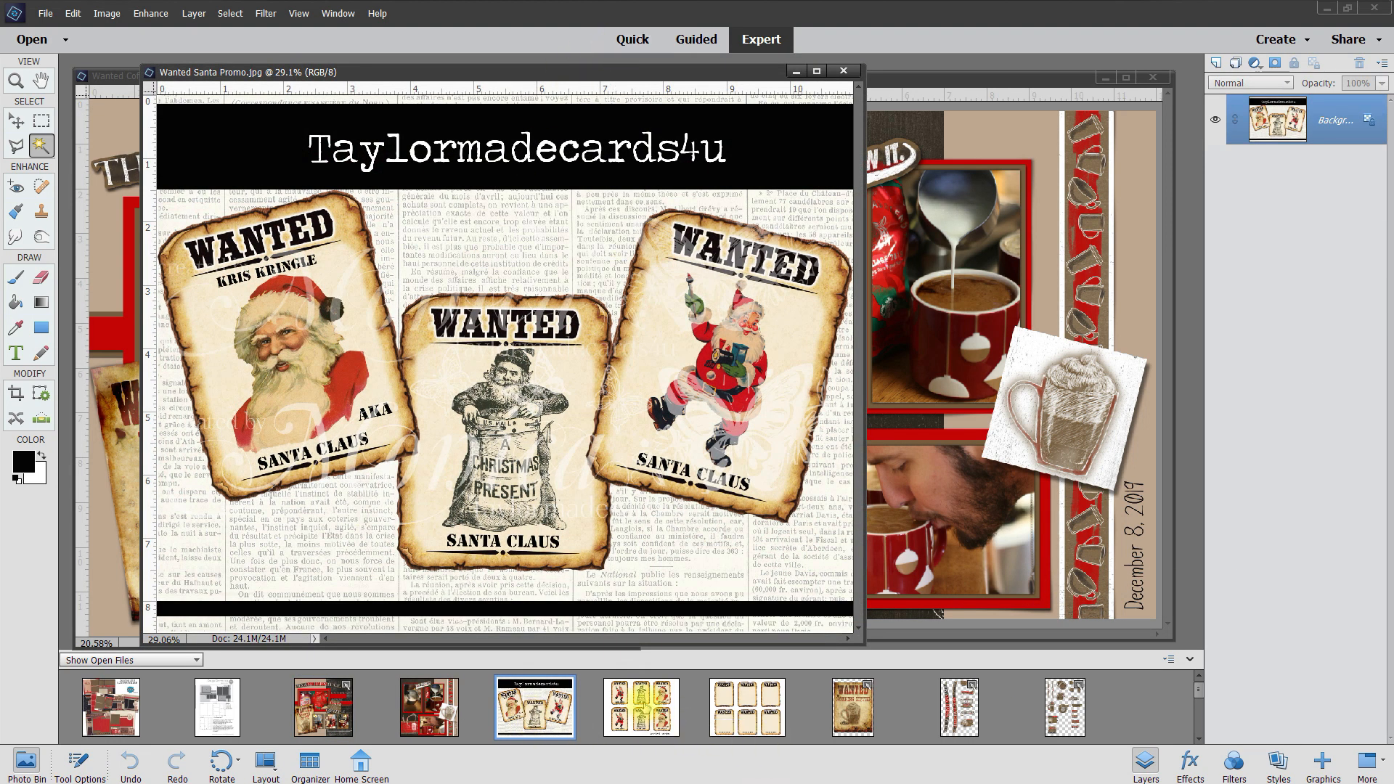
left_click(641, 713)
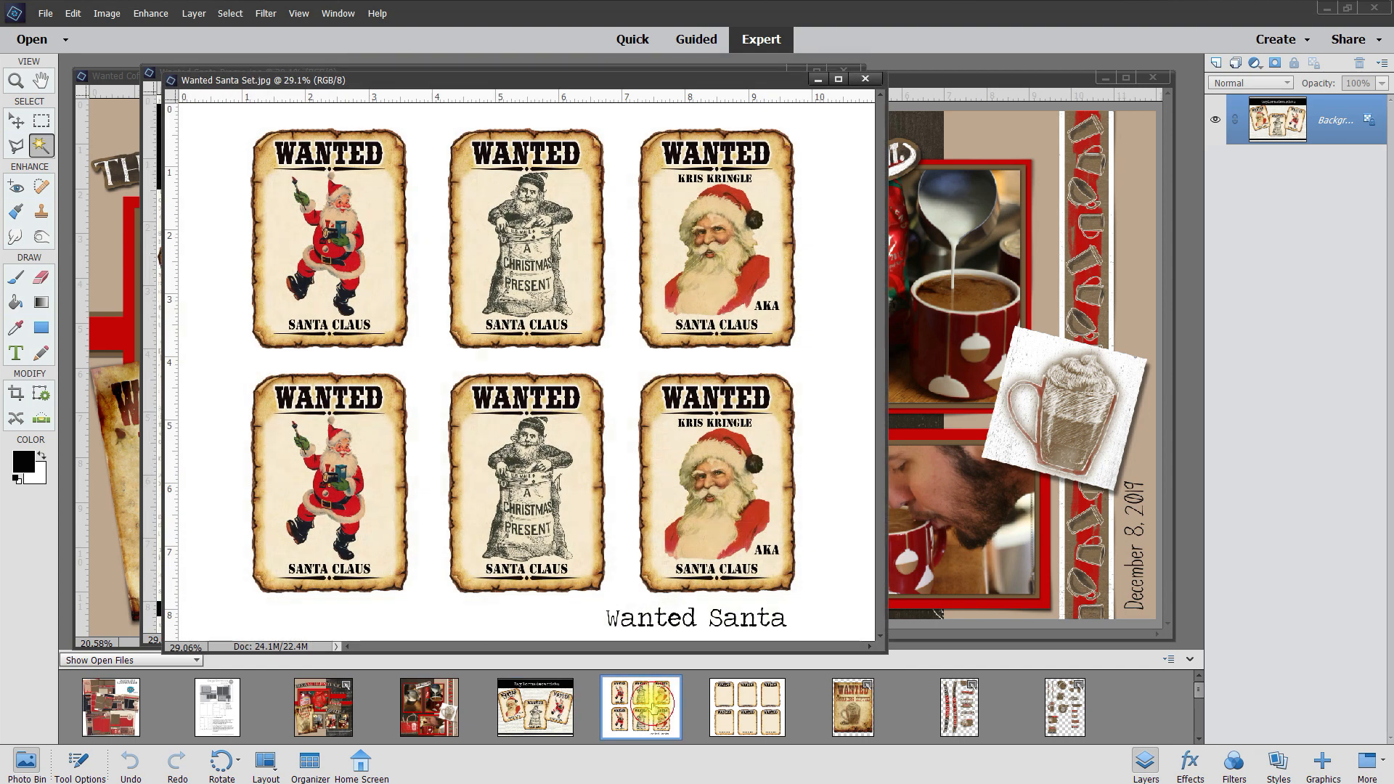
left_click(746, 703)
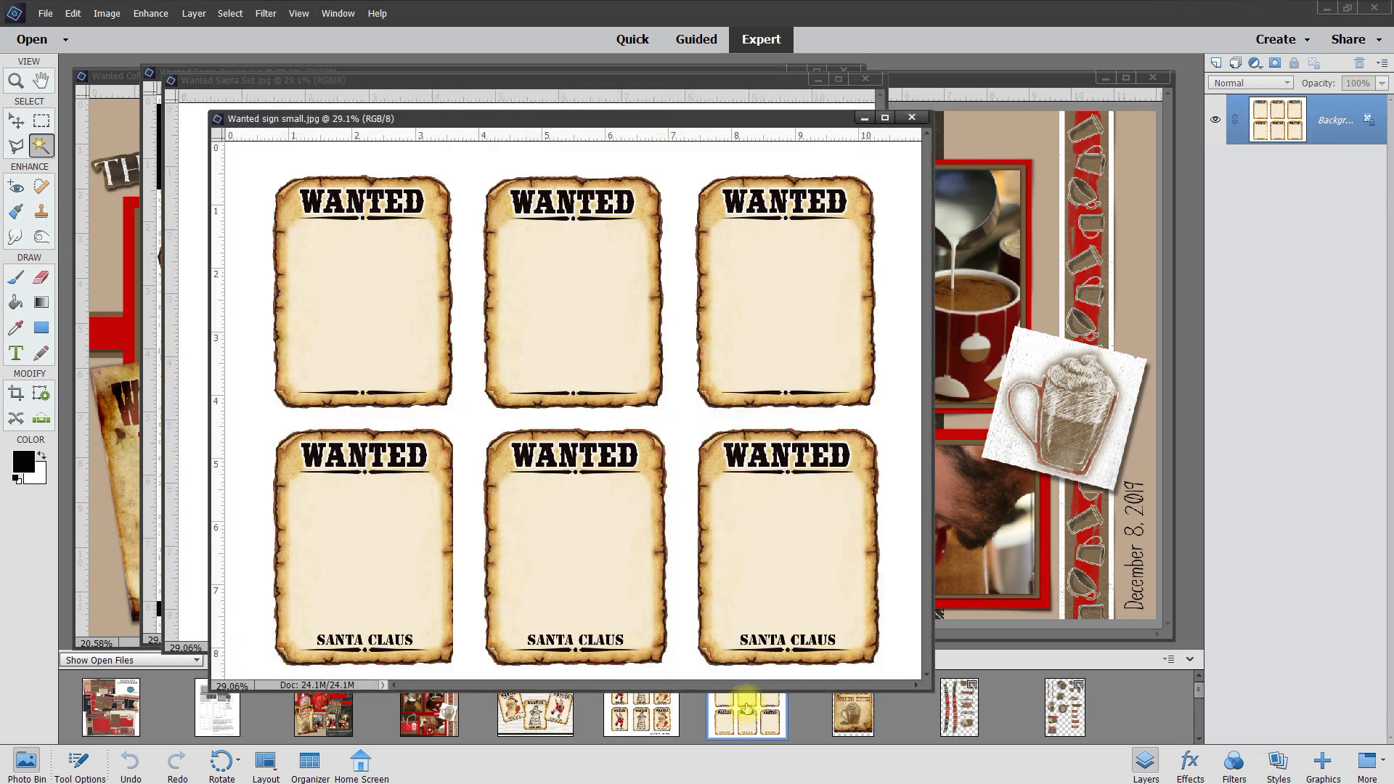
Bring up the Wanted Poster .jpg image and minimize all the other open image windows.
left_click_drag(1198, 694, 1193, 721)
left_click(517, 722)
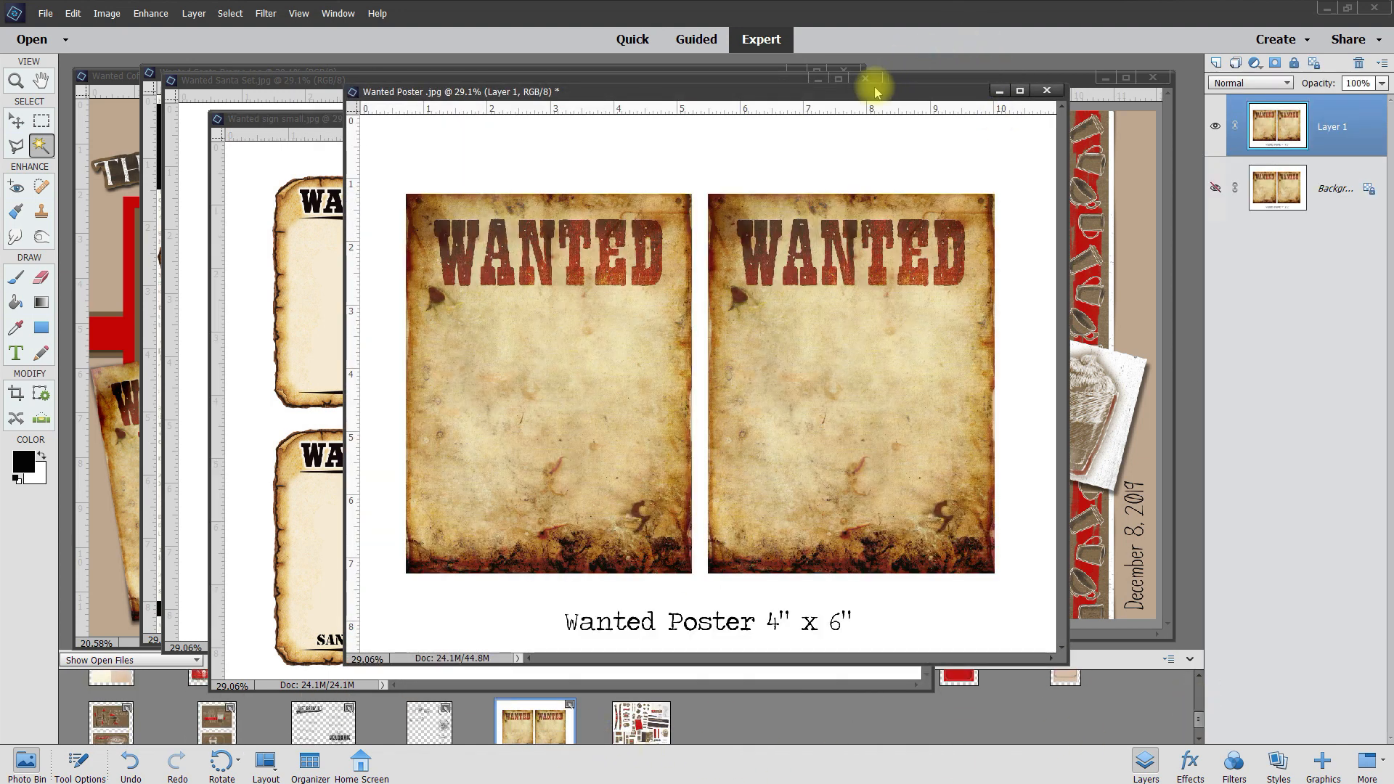
left_click_drag(871, 94, 1038, 215)
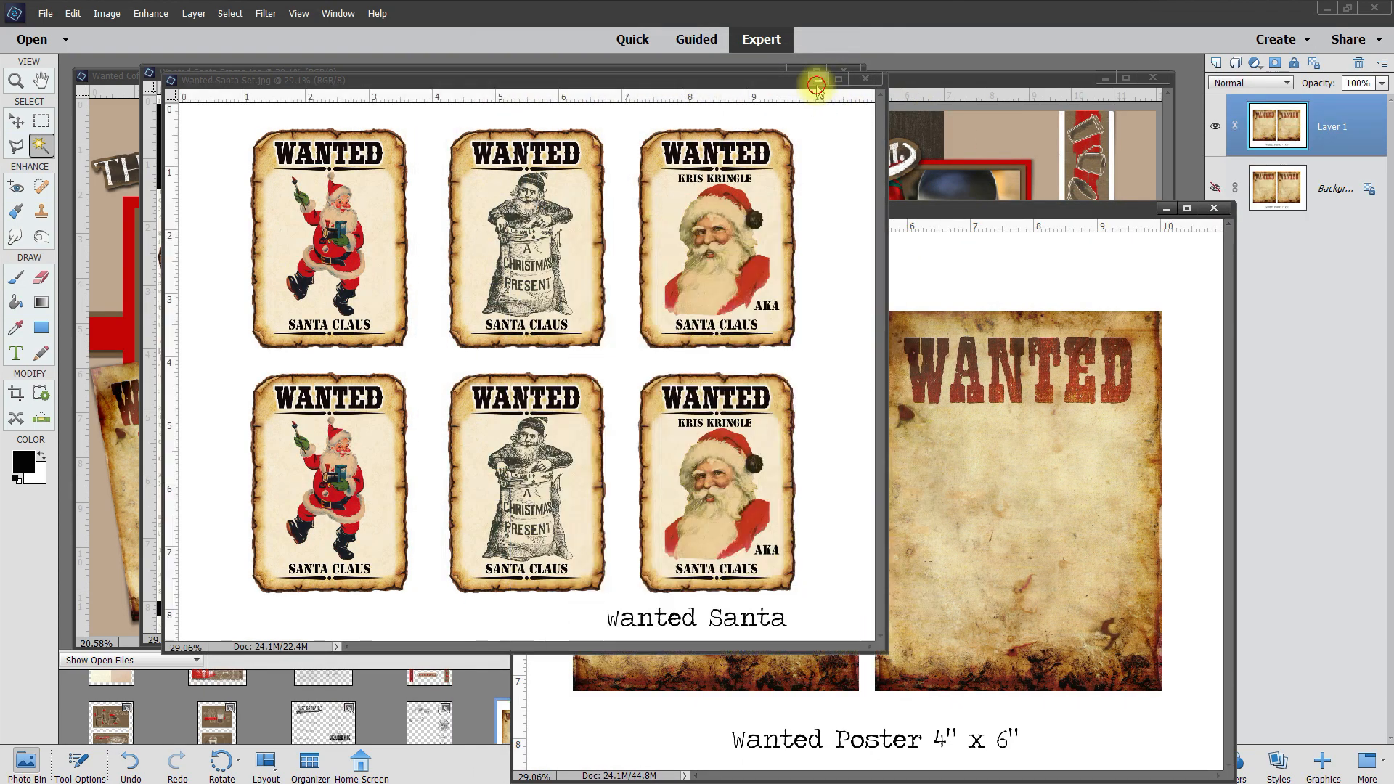
left_click(818, 79)
left_click(795, 71)
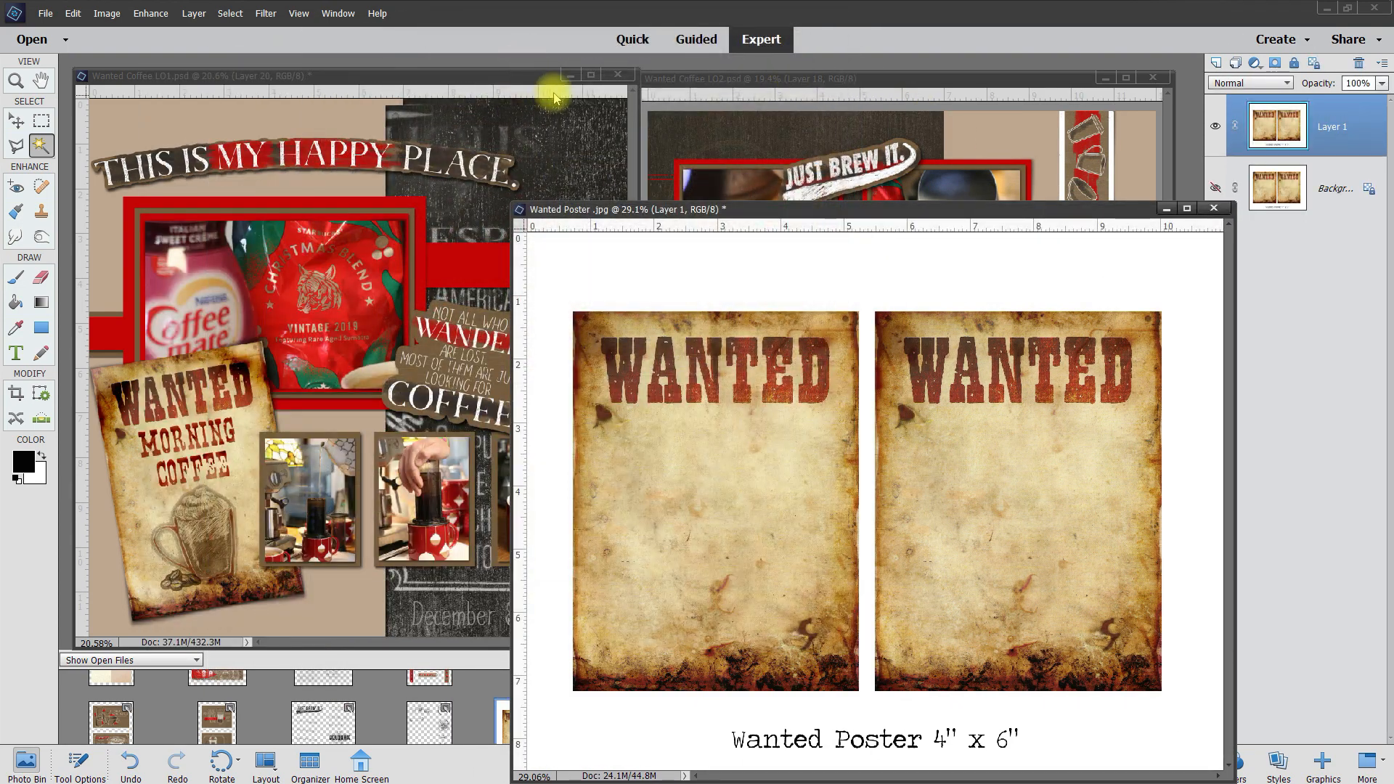
left_click(566, 76)
left_click(566, 74)
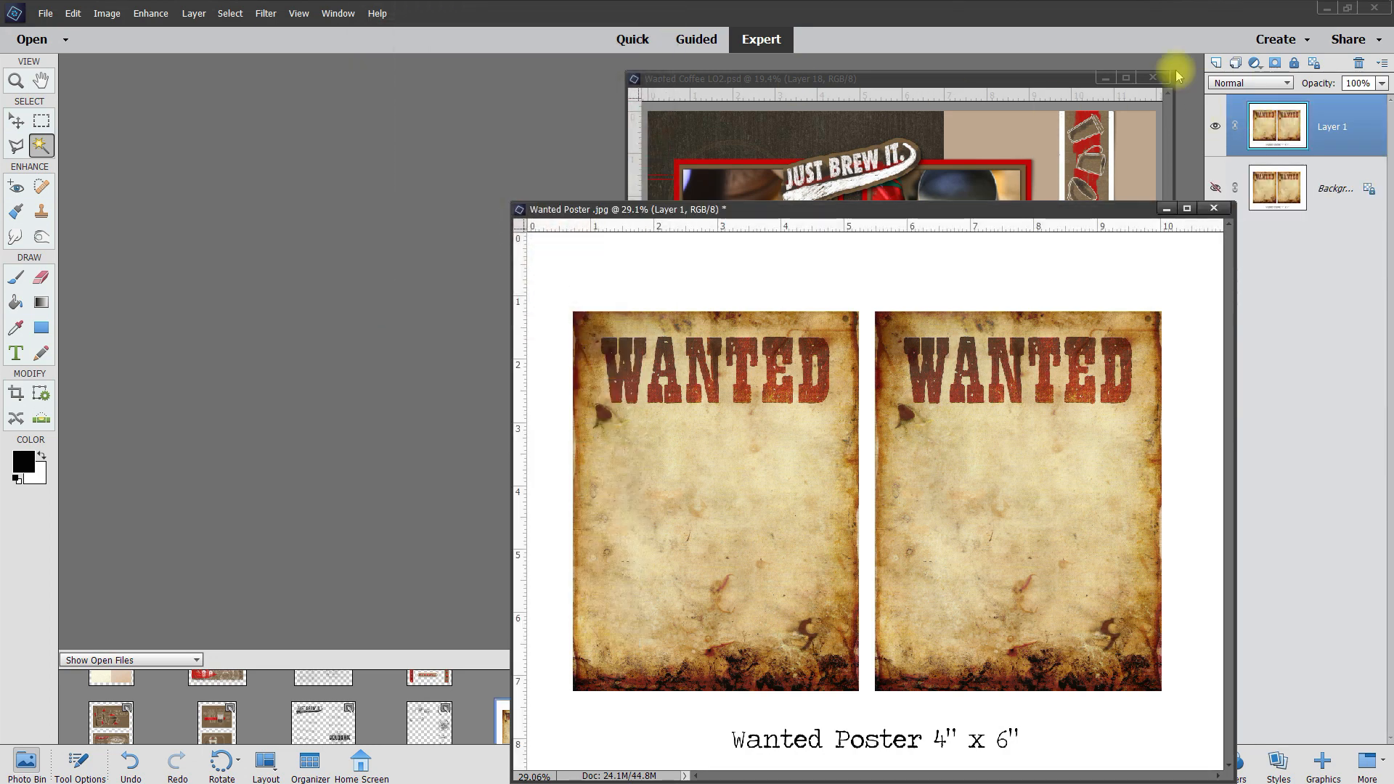
left_click(1105, 77)
left_click_drag(886, 214, 699, 96)
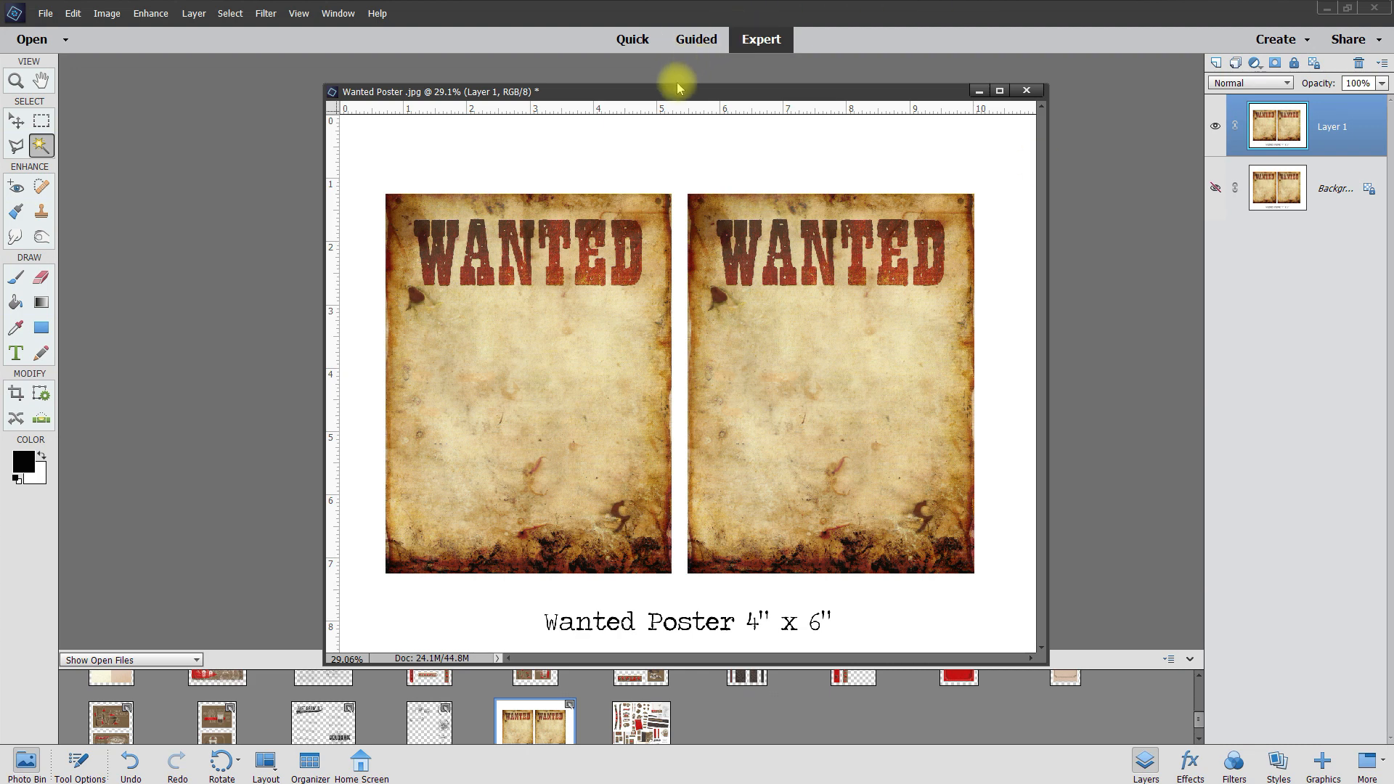
left_click_drag(687, 86, 672, 131)
mouse_move(666, 119)
left_mouse_down()
mouse_move(688, 90)
mouse_move(681, 112)
left_mouse_up()
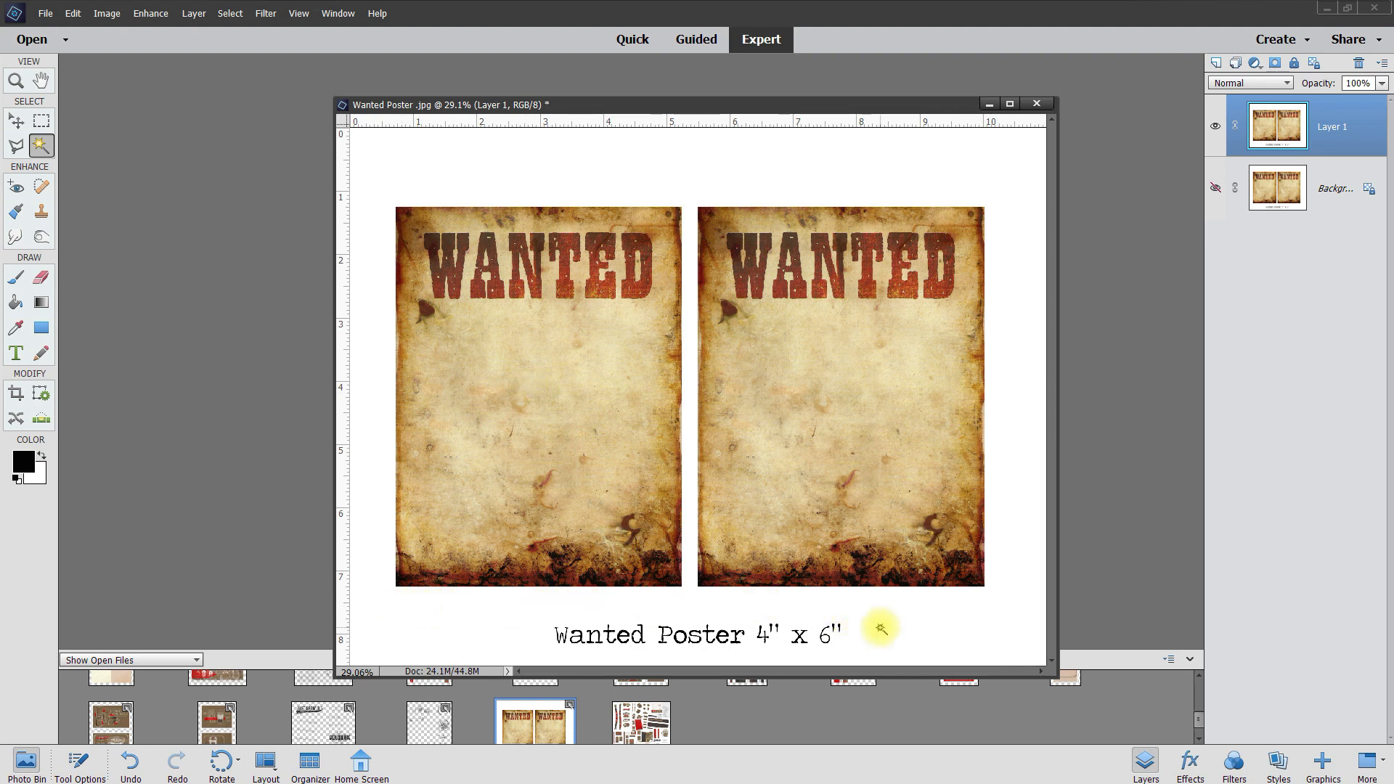
left_click_drag(602, 107, 630, 92)
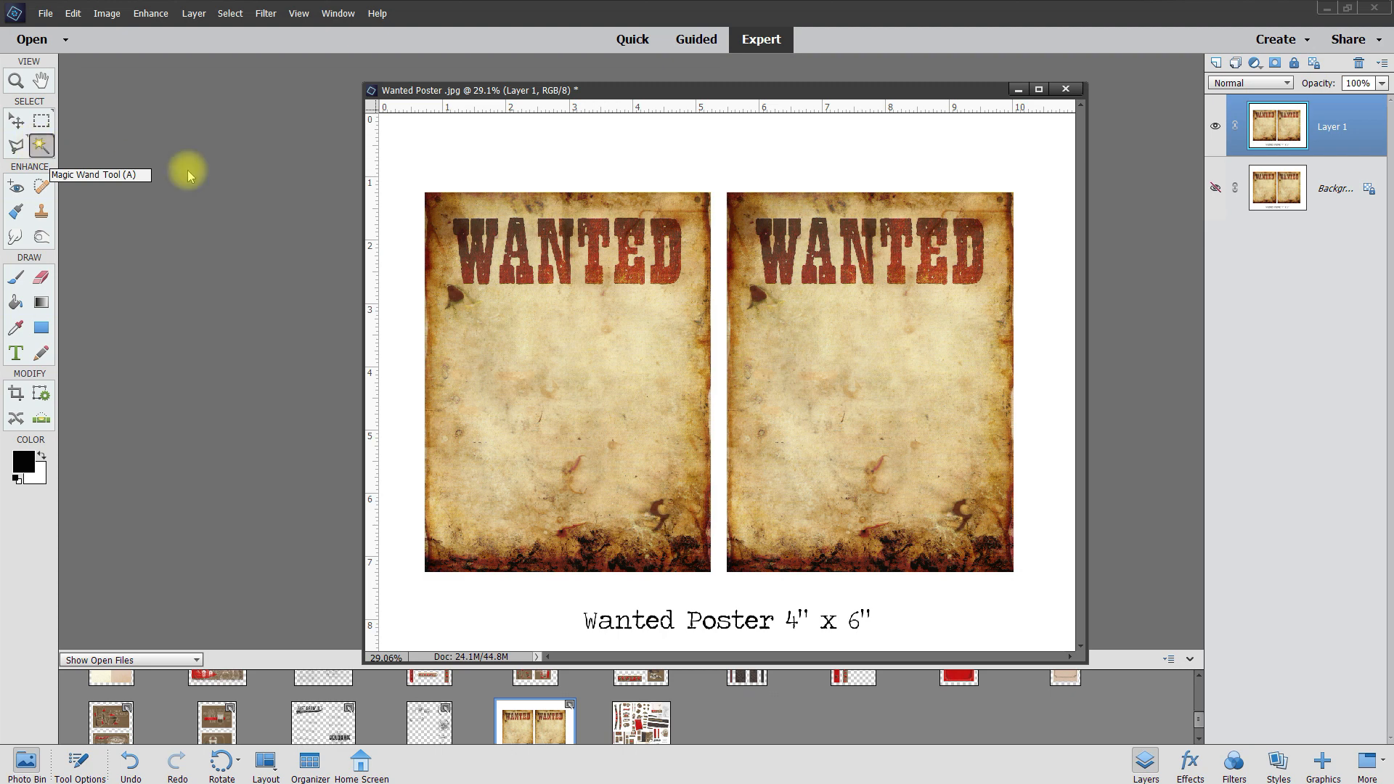
Select the white background around the two posters on Layer 1 with the Magic Wand, delete it and deselect.
left_click(40, 145)
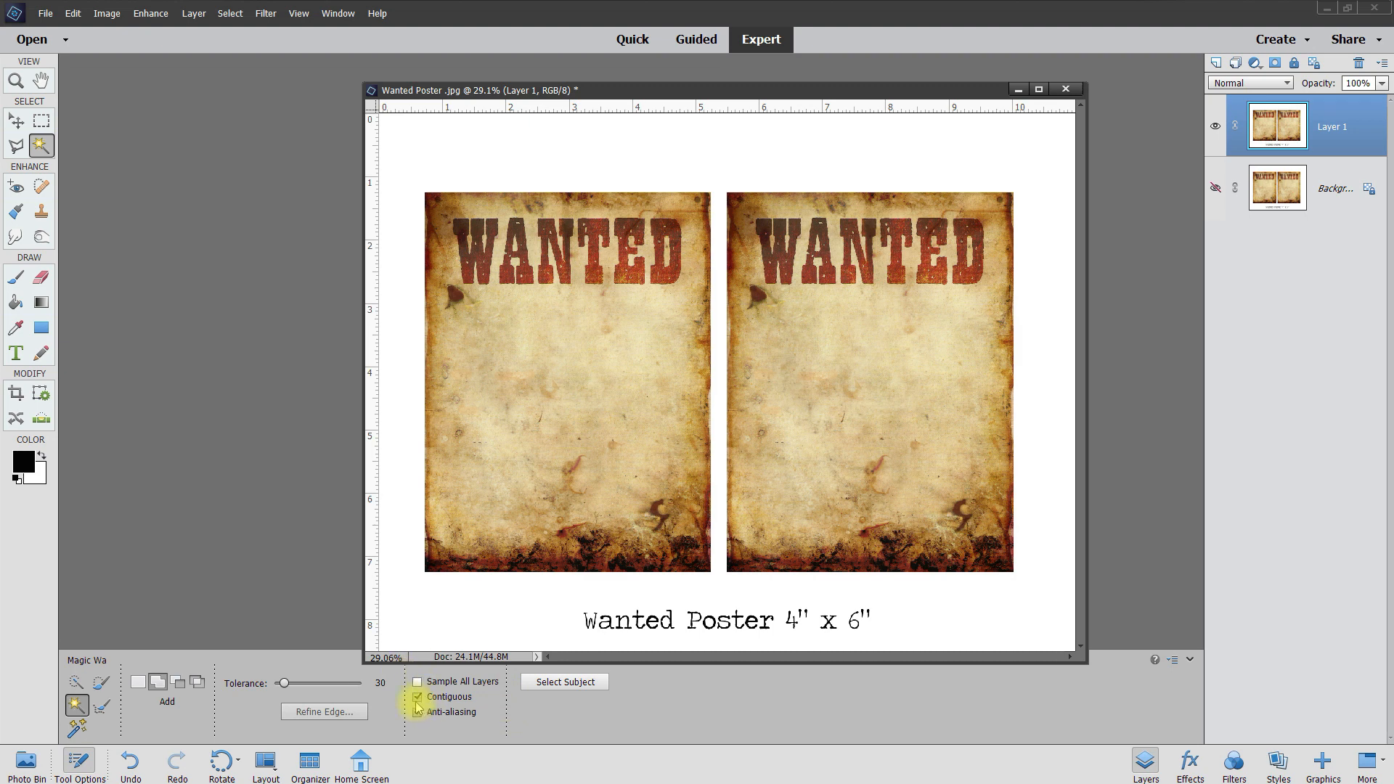
left_click(476, 608)
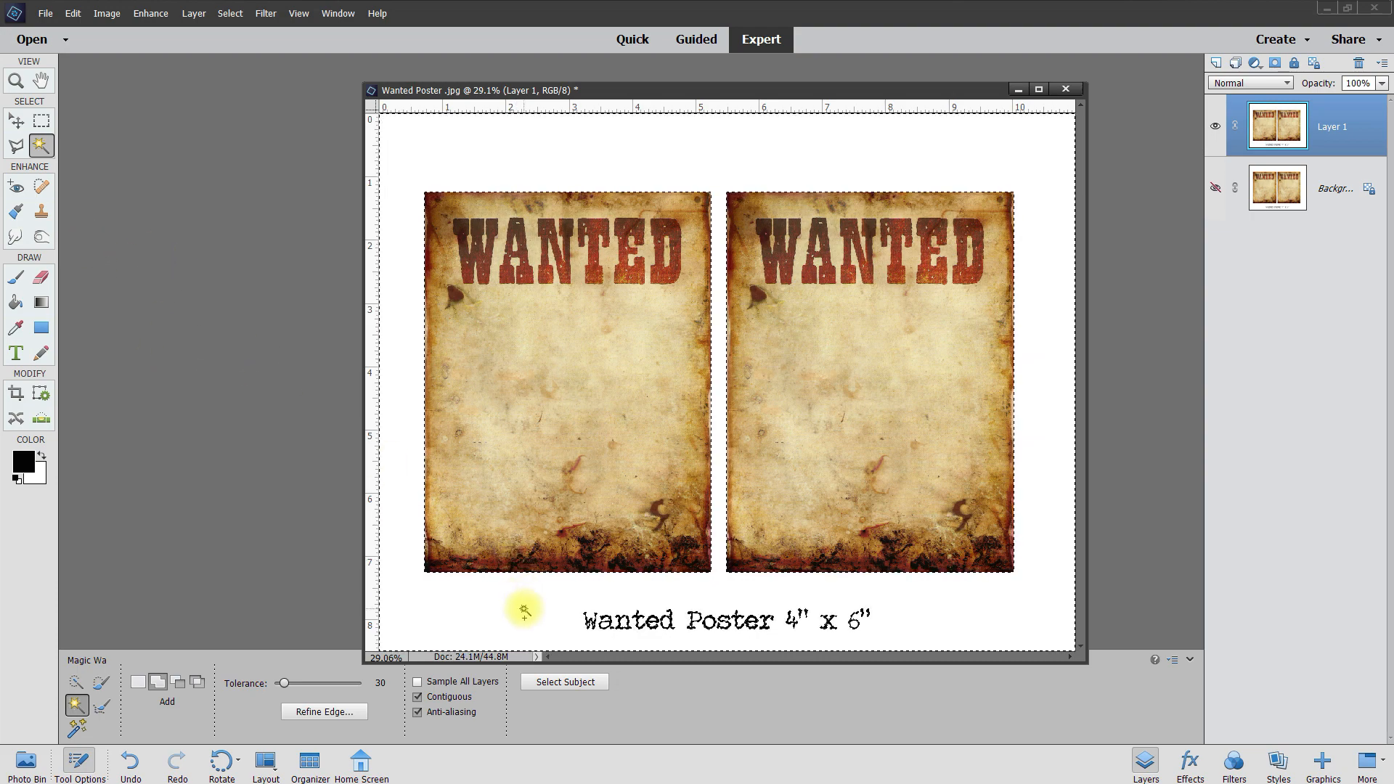
key("Delete")
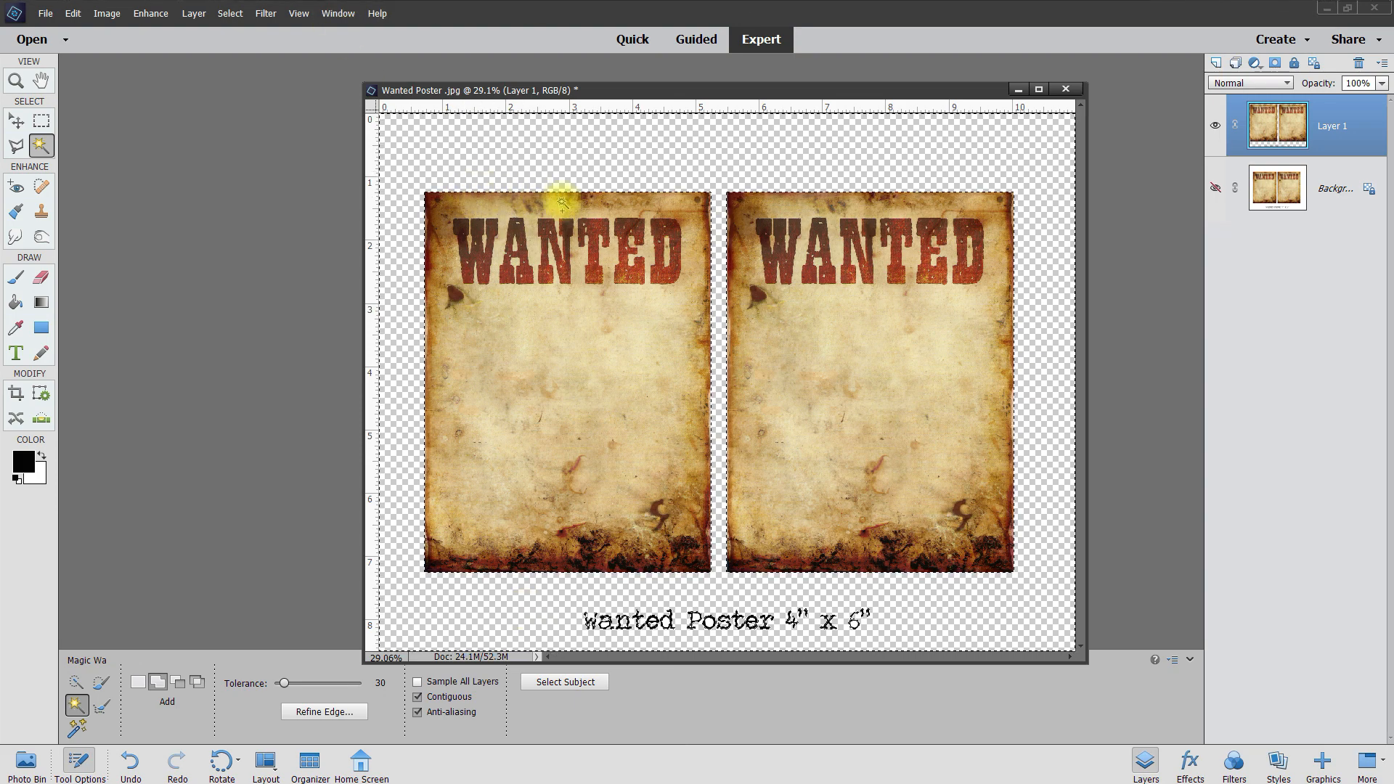
left_click(227, 14)
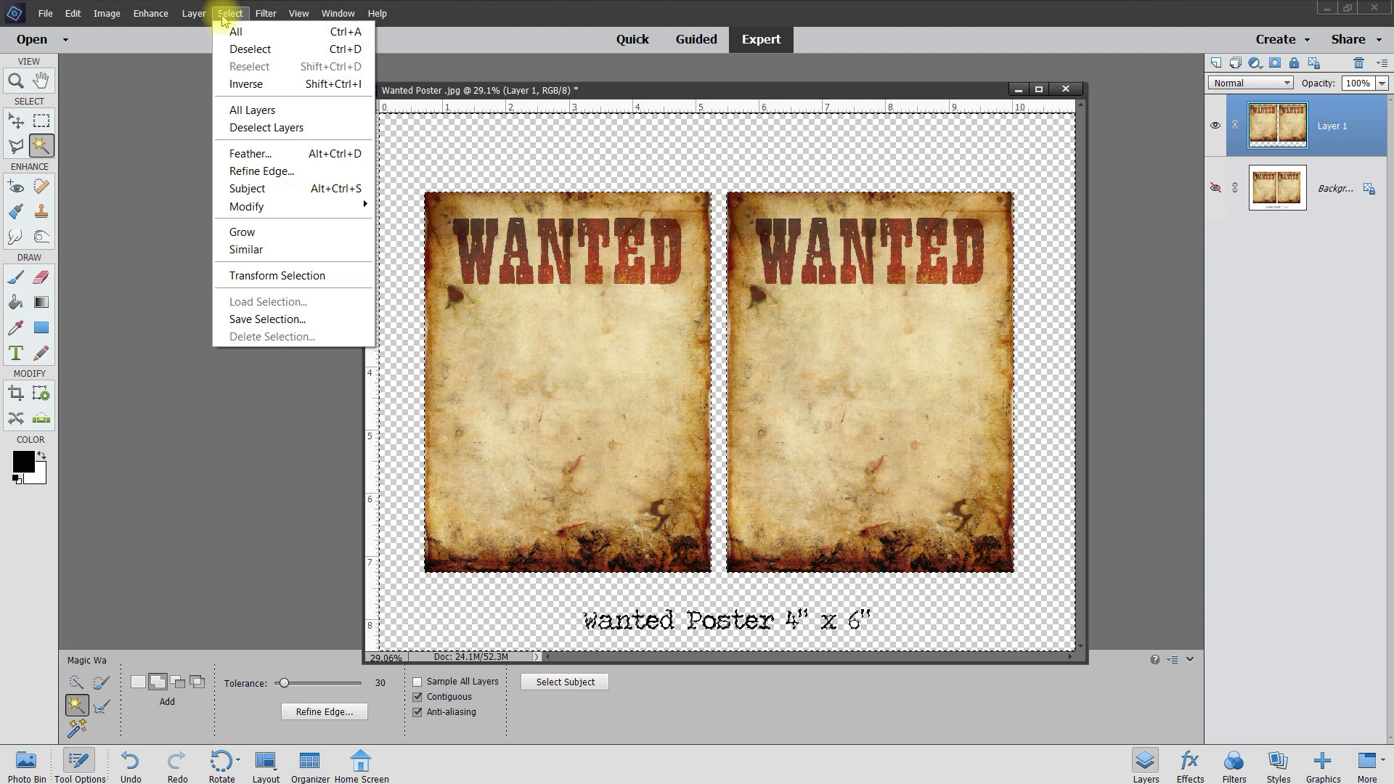
left_click(229, 48)
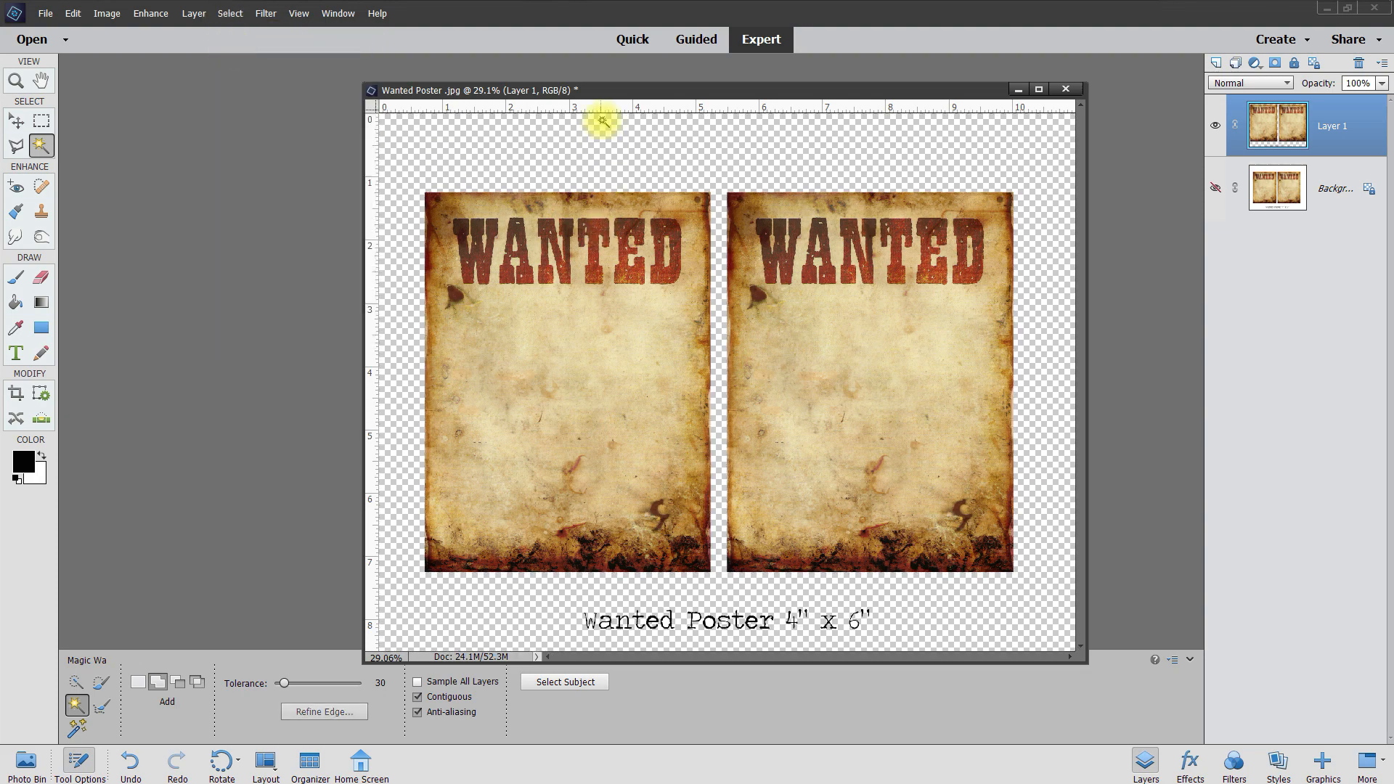
Create a new transparent document 5 inches wide and 7 inches high at 300 pixels/inch, placed beside the Wanted Poster window.
left_click_drag(606, 89, 716, 109)
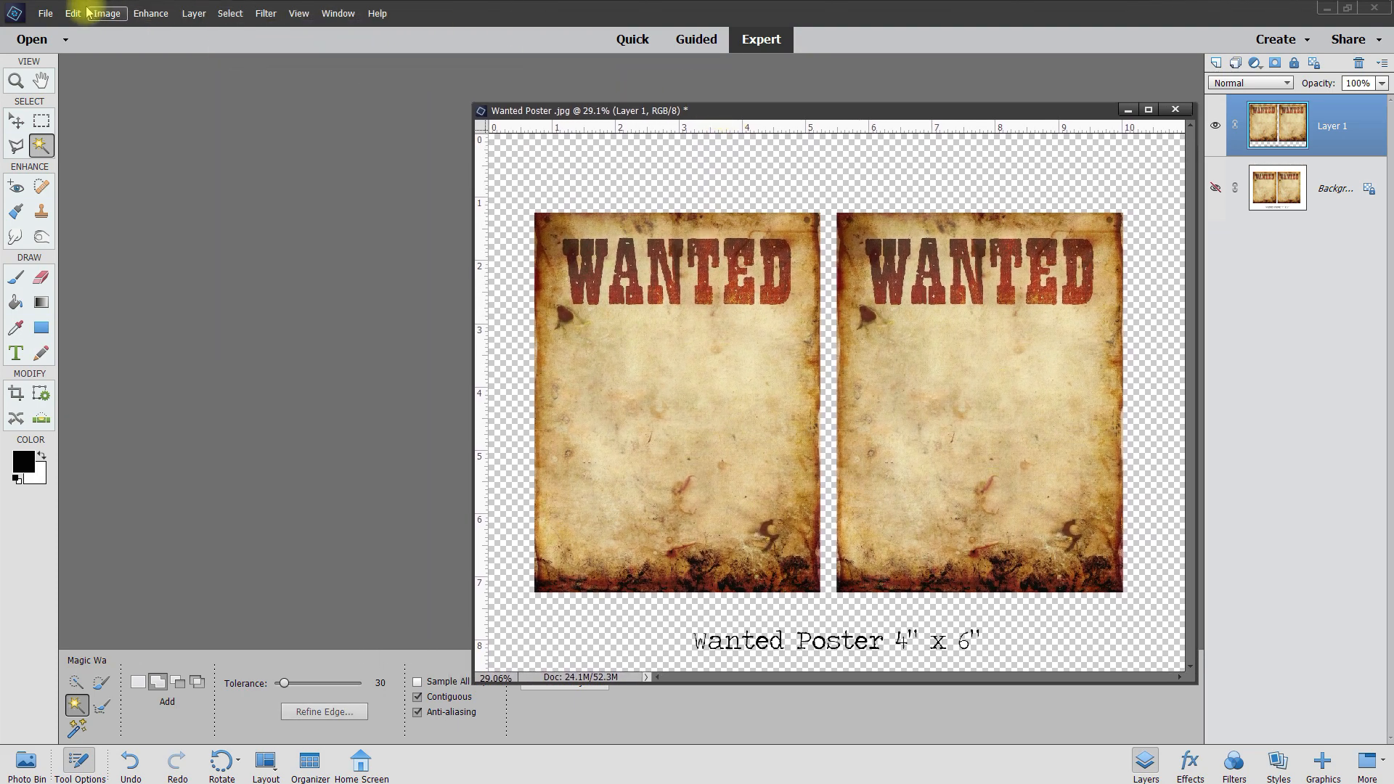
left_click(45, 13)
mouse_move(49, 29)
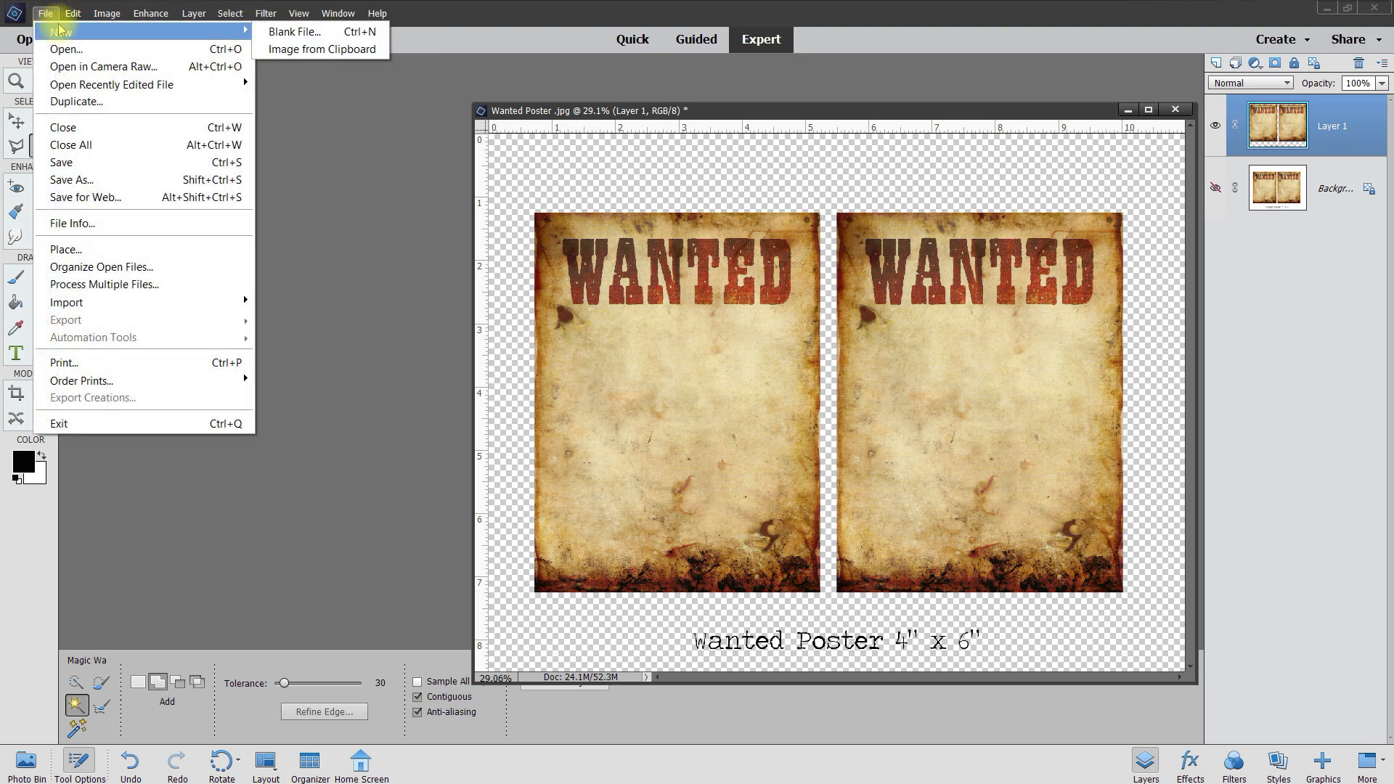
left_click(322, 48)
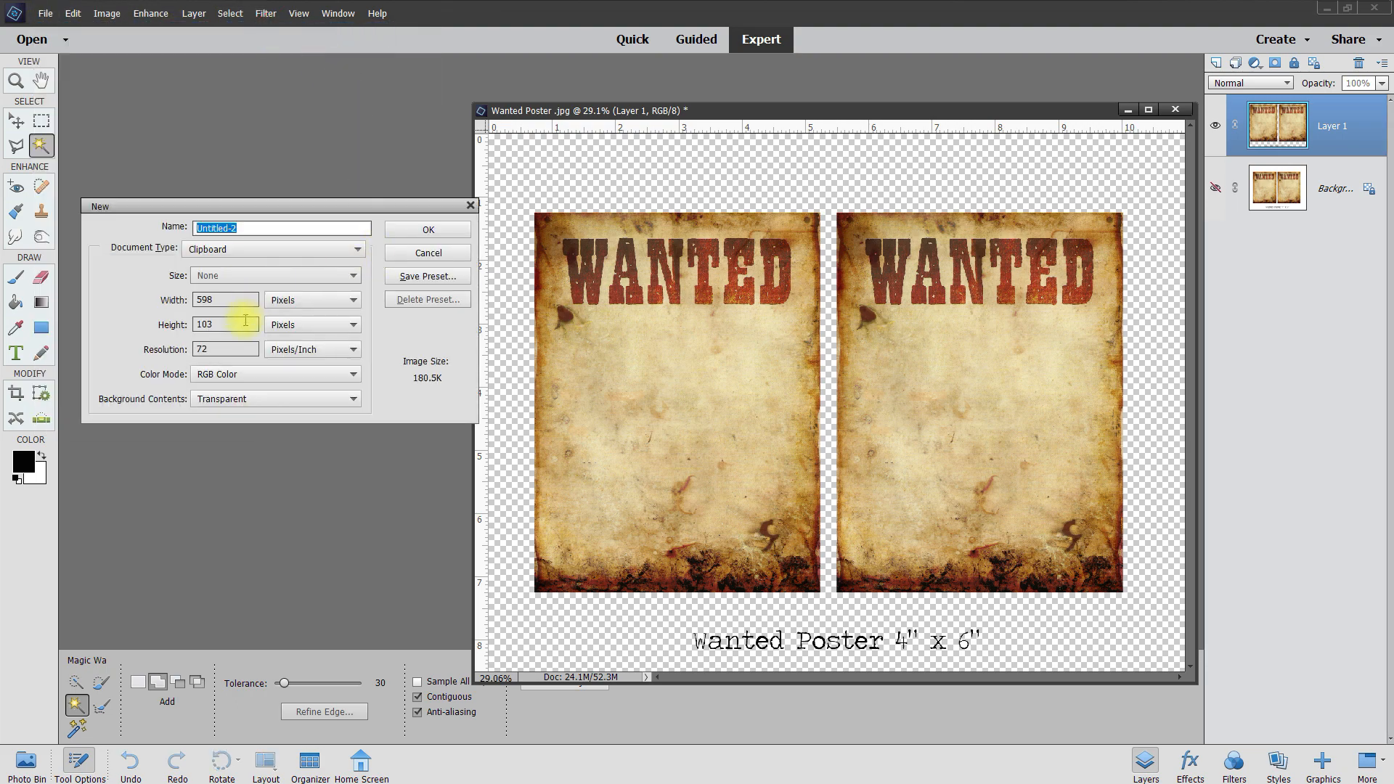
left_click(347, 300)
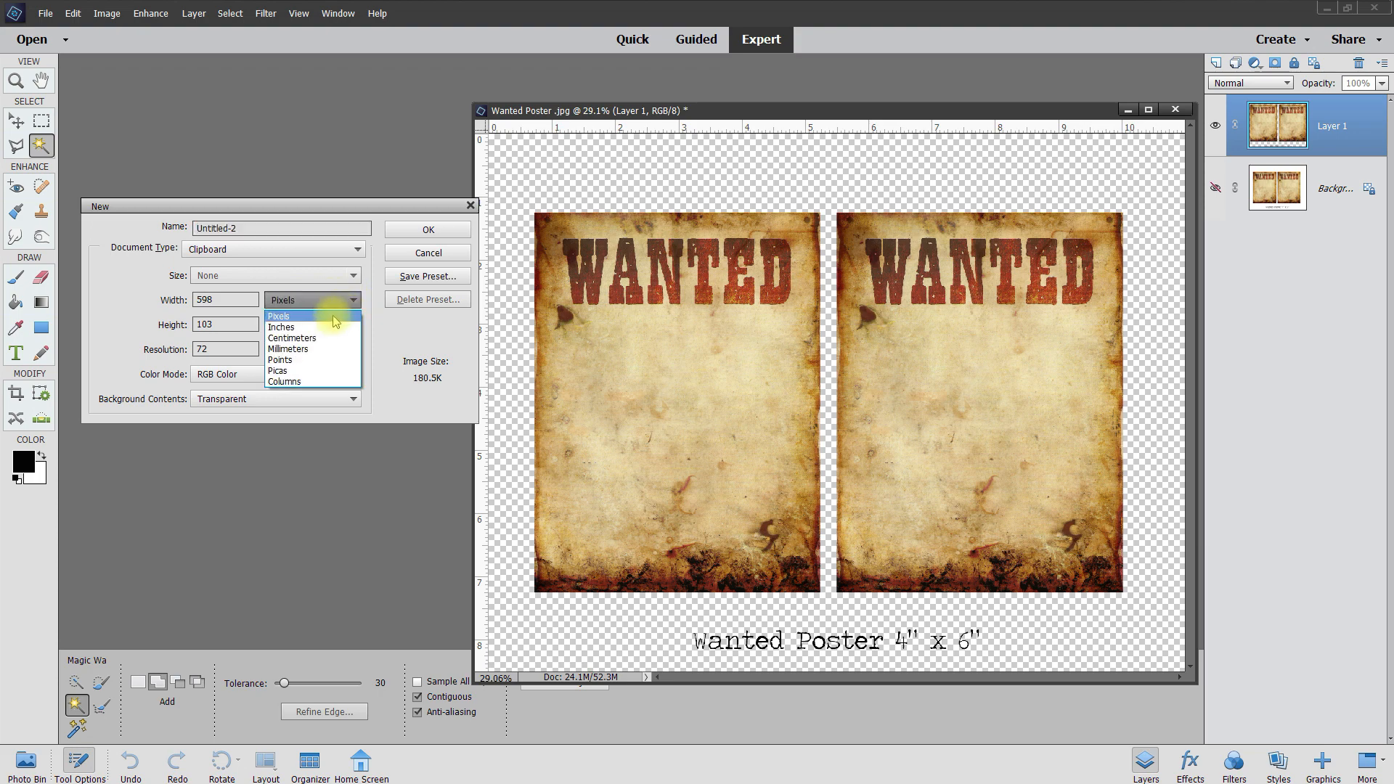
left_click(305, 328)
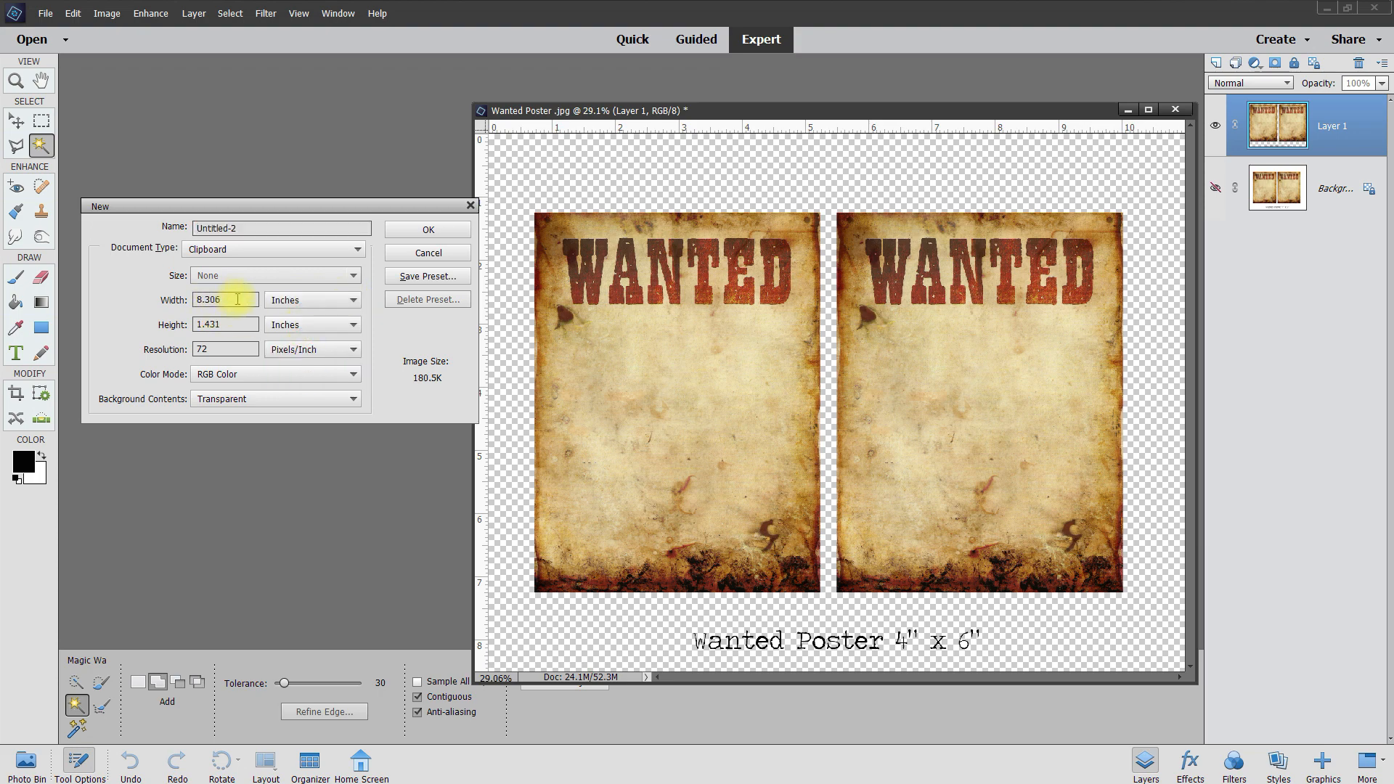
left_click_drag(238, 299, 73, 303)
type("5")
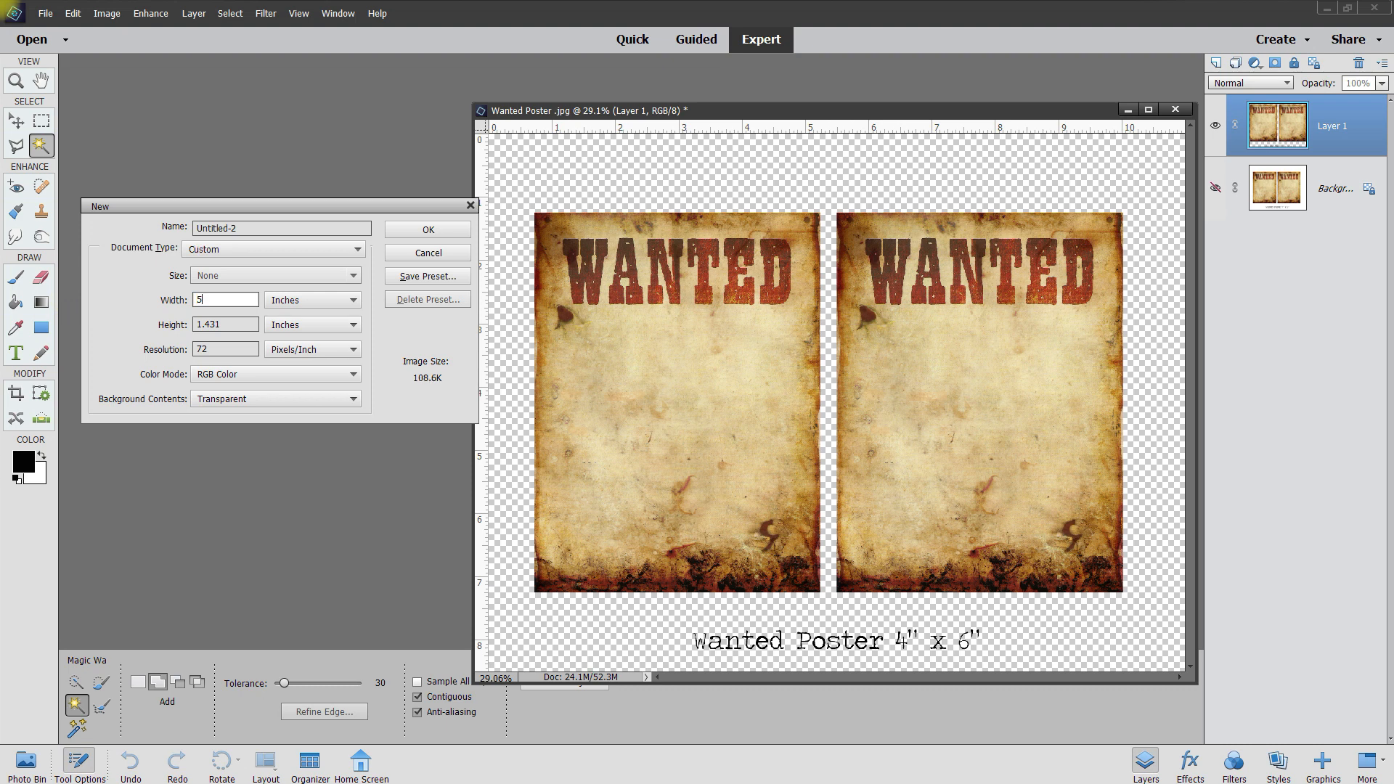
left_click_drag(236, 326, 167, 331)
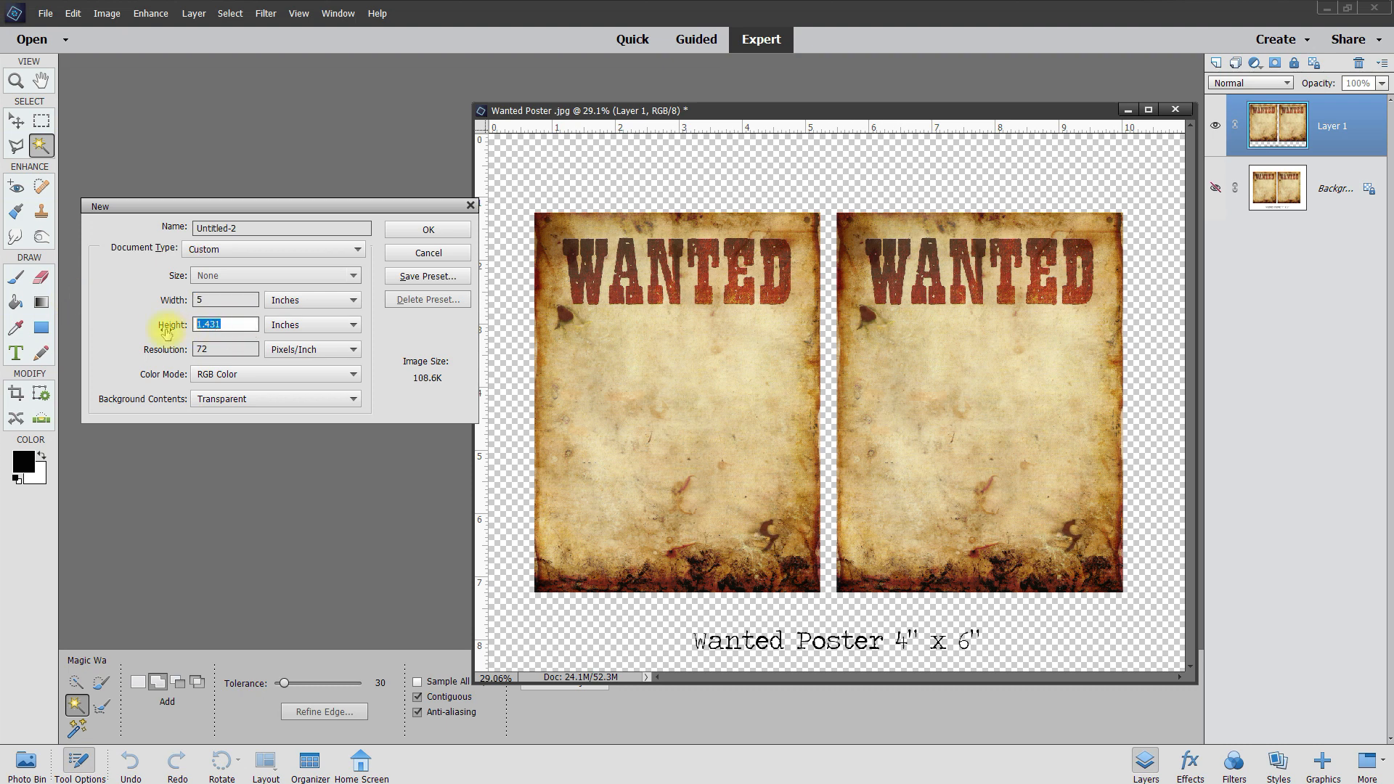
type("7")
left_click_drag(232, 351, 149, 355)
type("300")
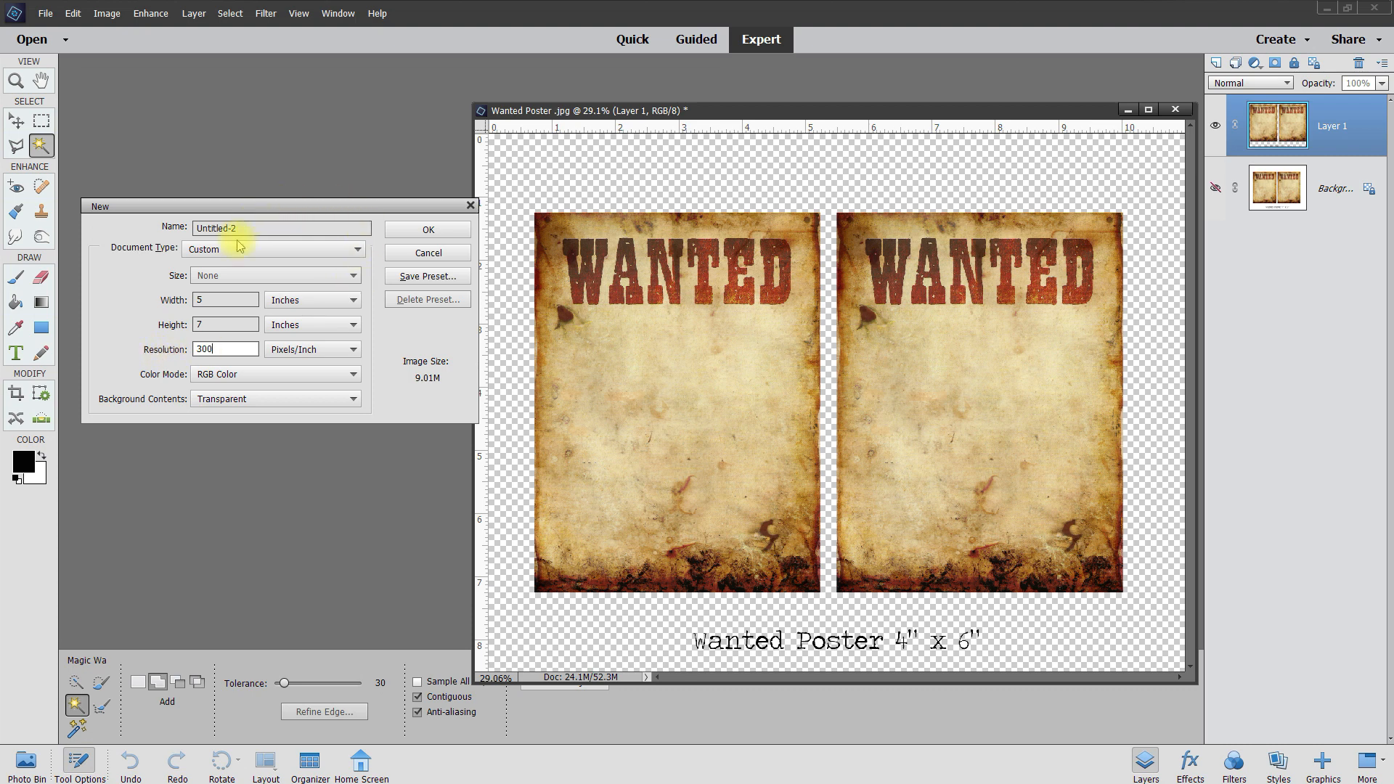
left_click(415, 228)
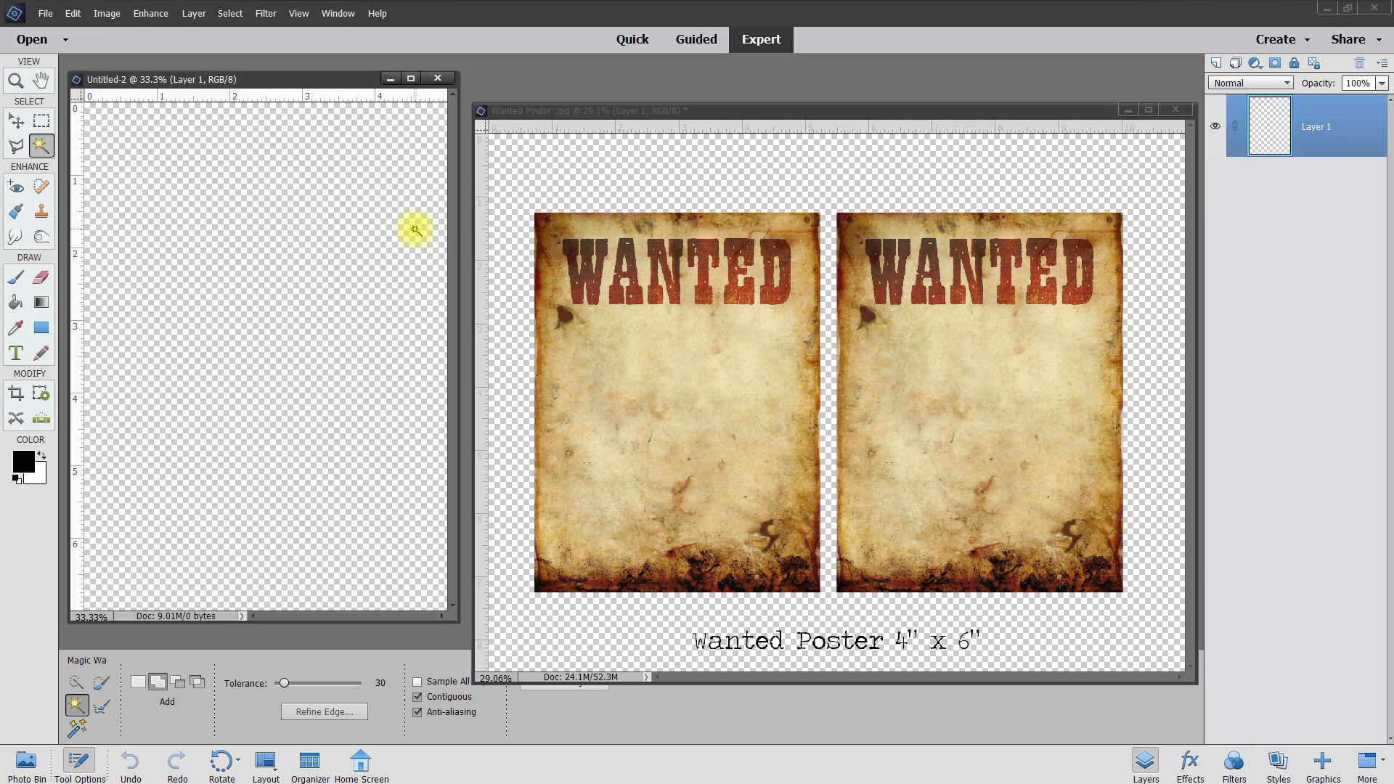
left_click_drag(299, 86, 323, 102)
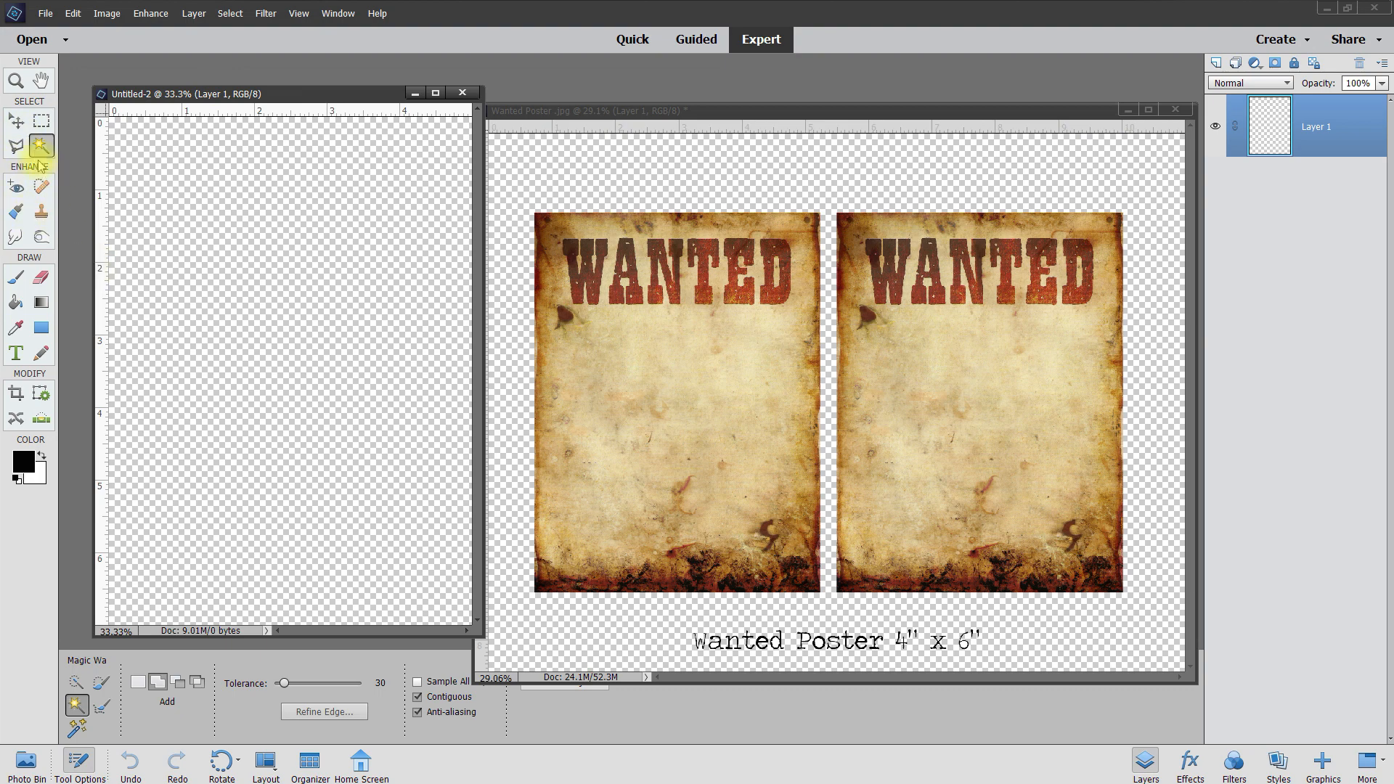
Select the left poster in Wanted Poster .jpg with the Rectangular Marquee and move a copy into the new 5 x 7 document.
left_click(43, 121)
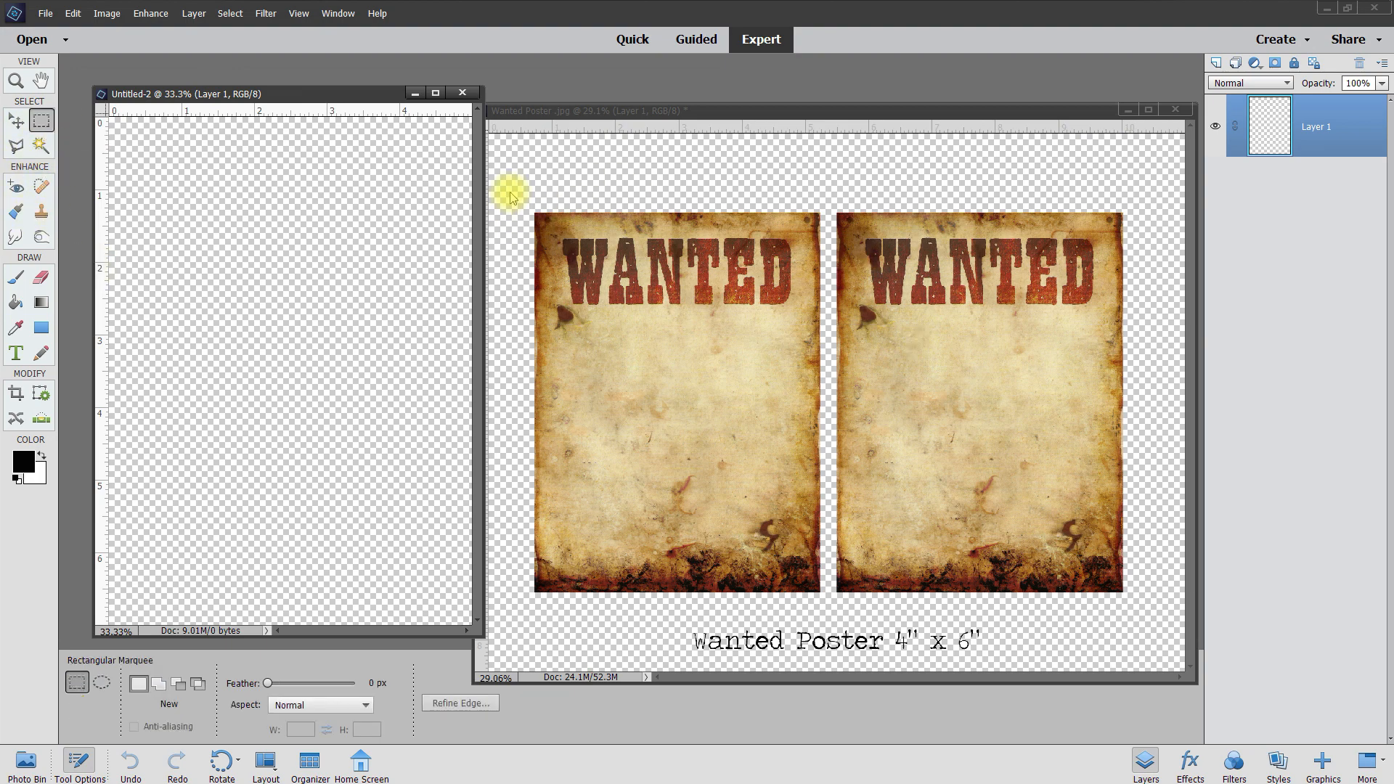
left_click(553, 110)
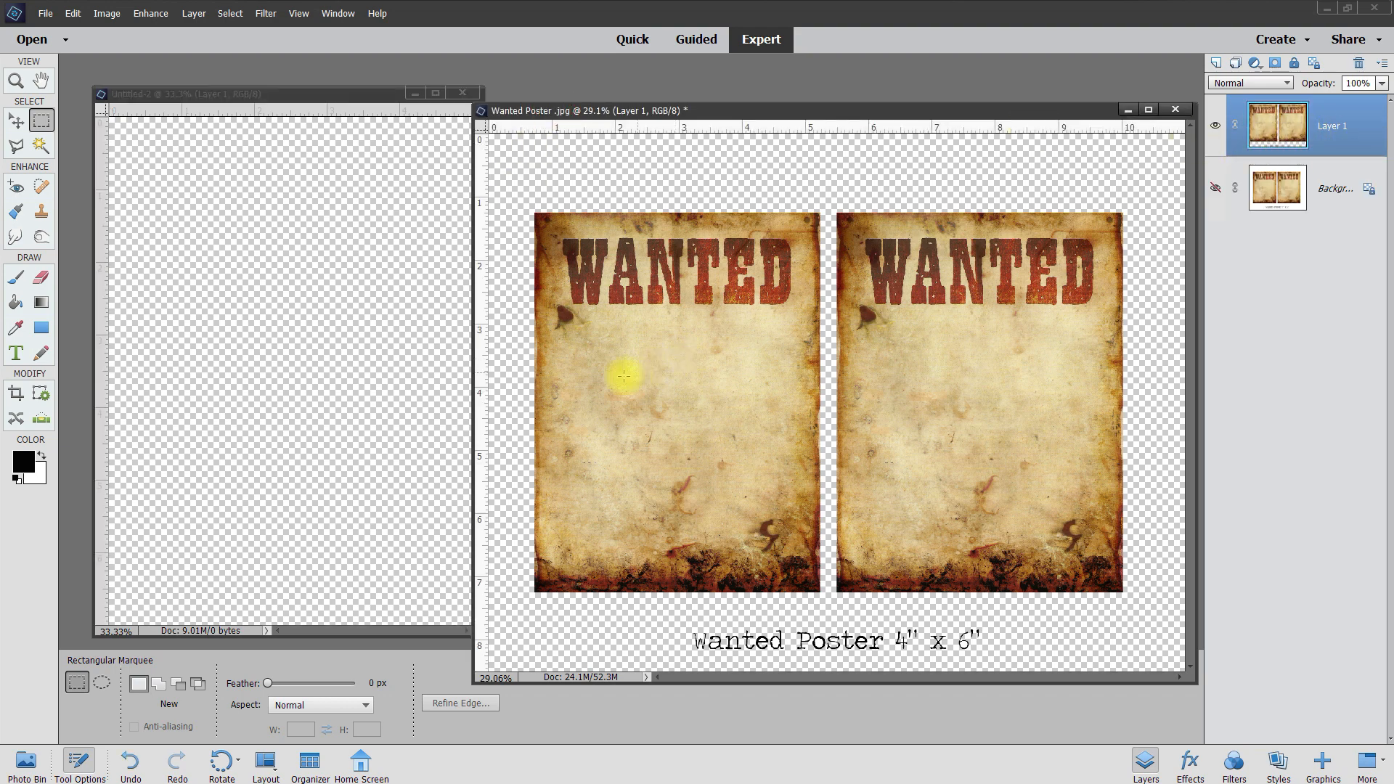
left_click_drag(510, 190, 831, 611)
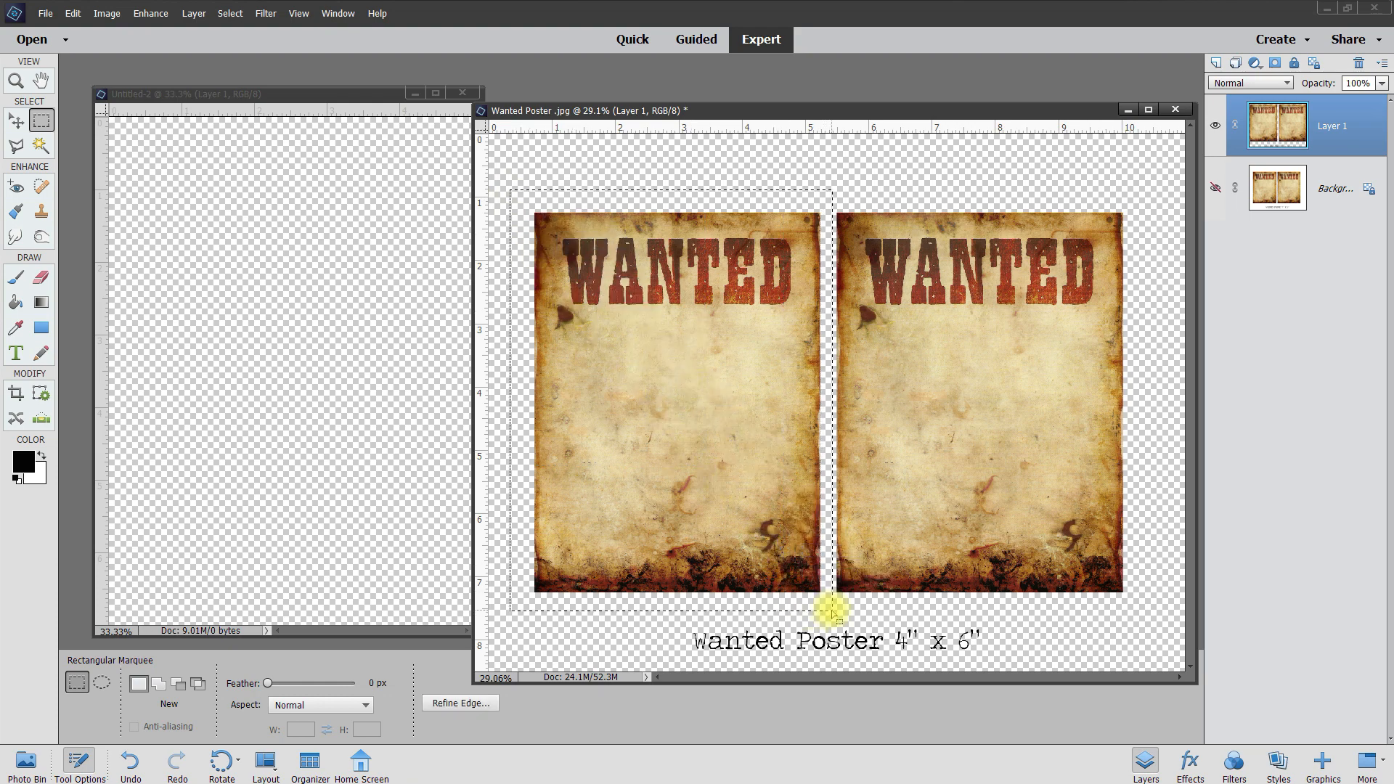
left_click(17, 122)
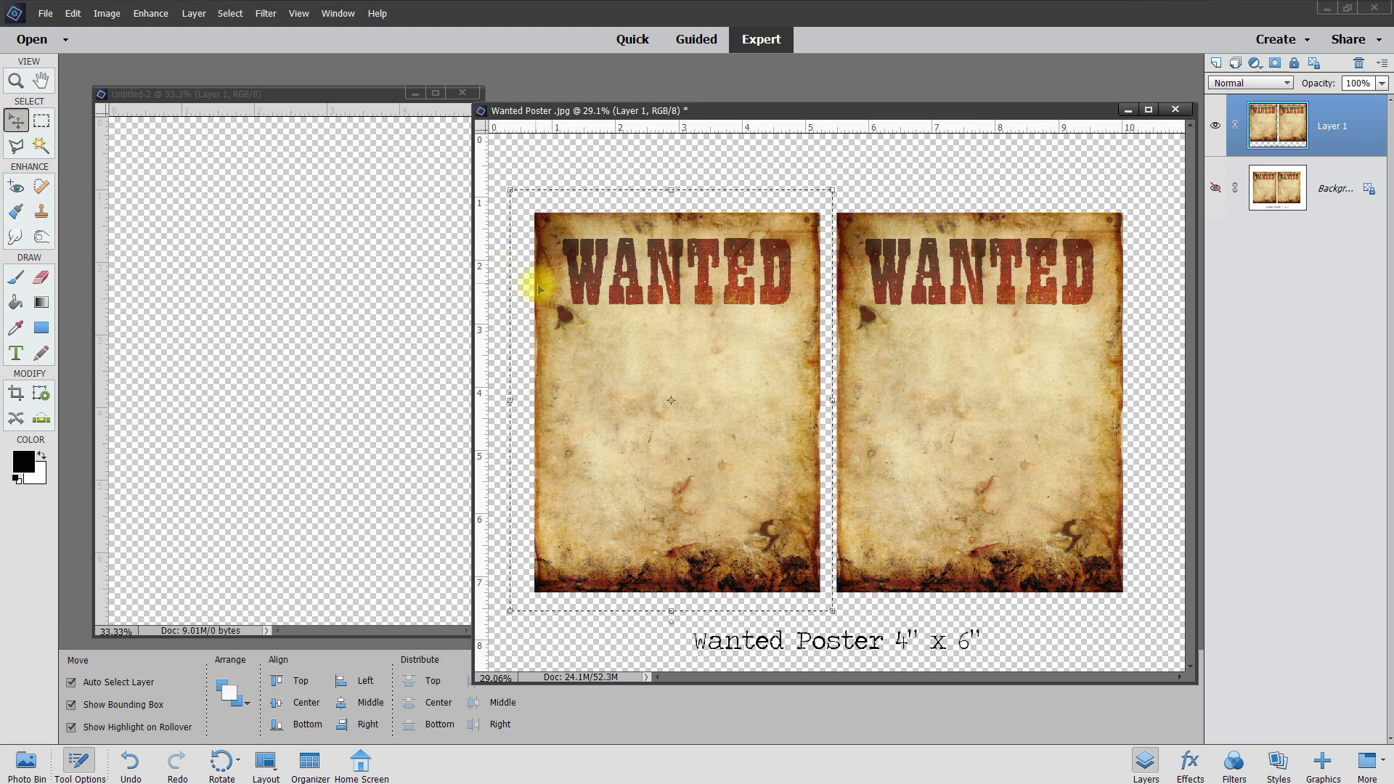
left_click_drag(622, 334, 236, 291)
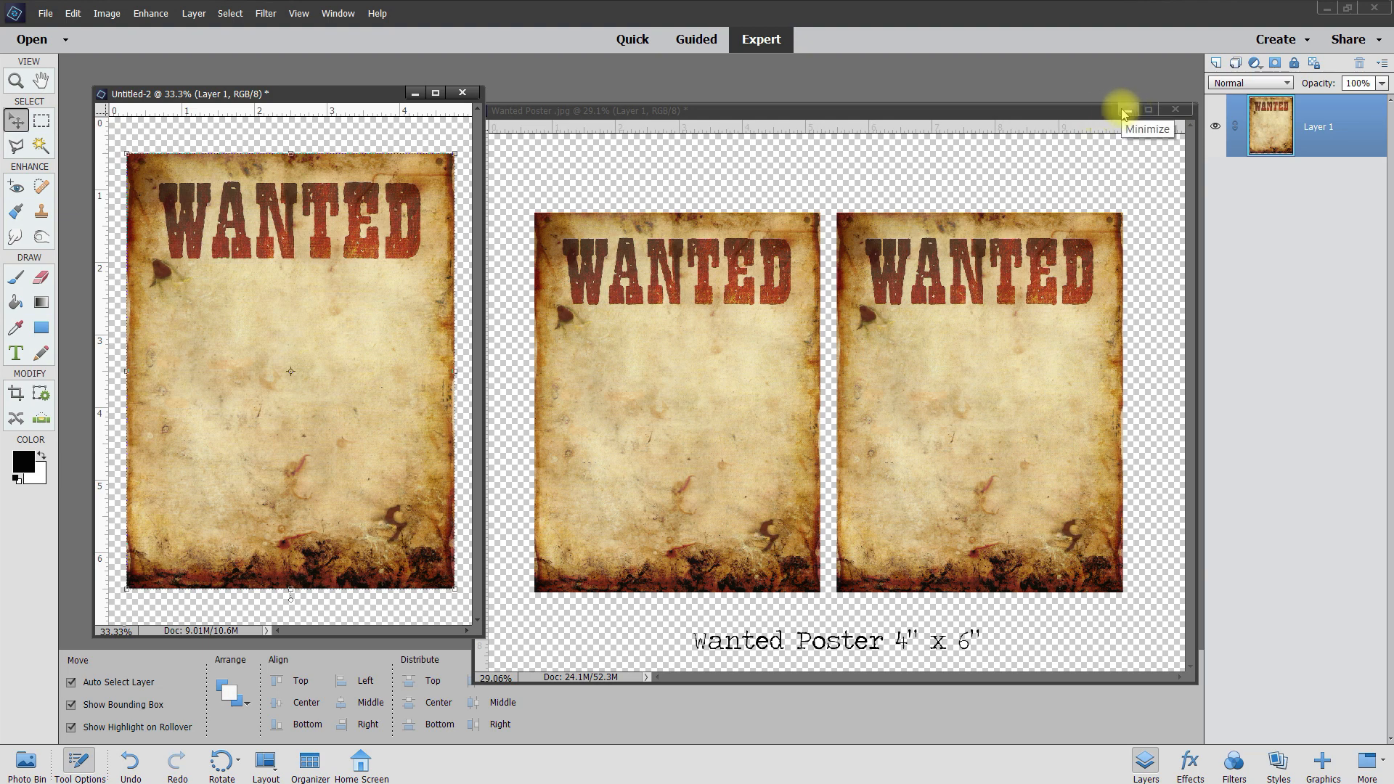
Return to Wanted Poster .jpg and deselect the area around the left poster.
left_click(530, 118)
left_click(231, 13)
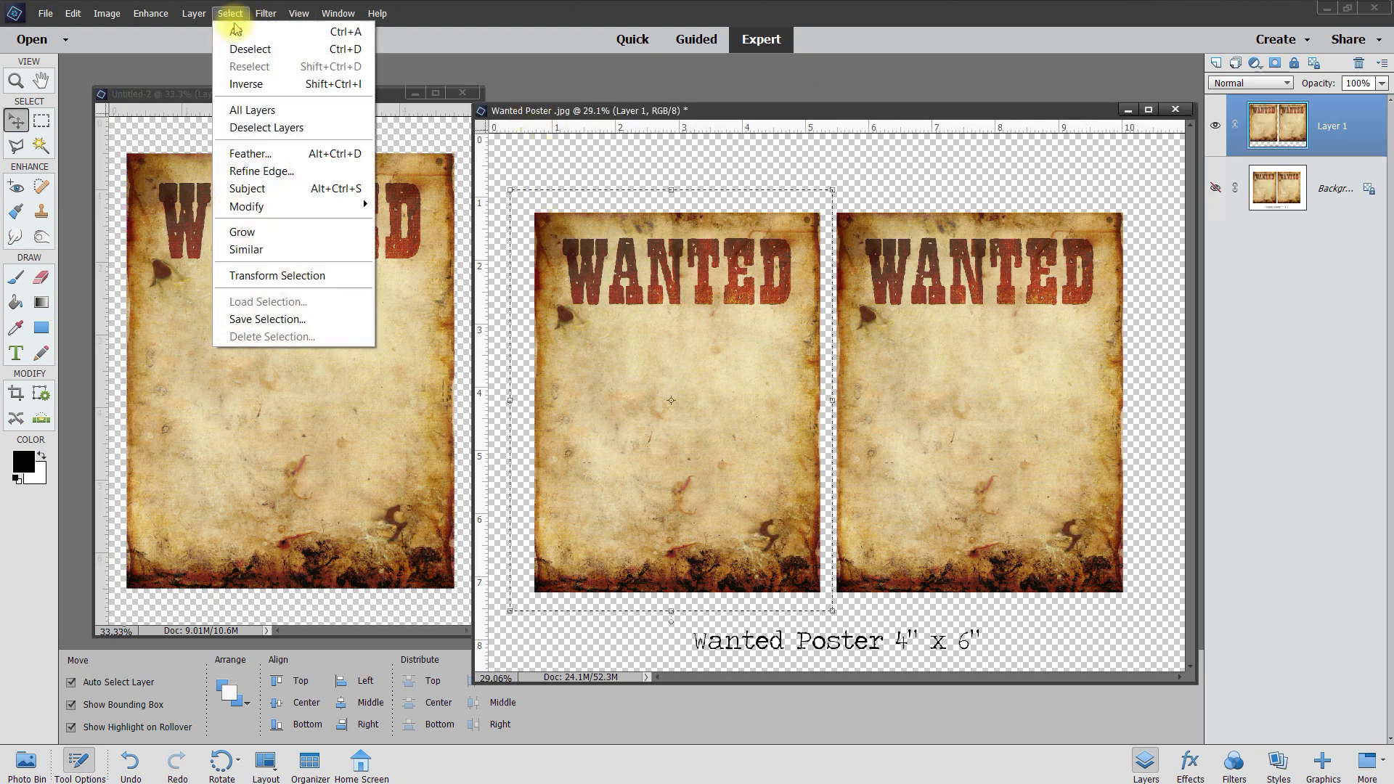
left_click(243, 48)
left_click_drag(712, 115, 669, 113)
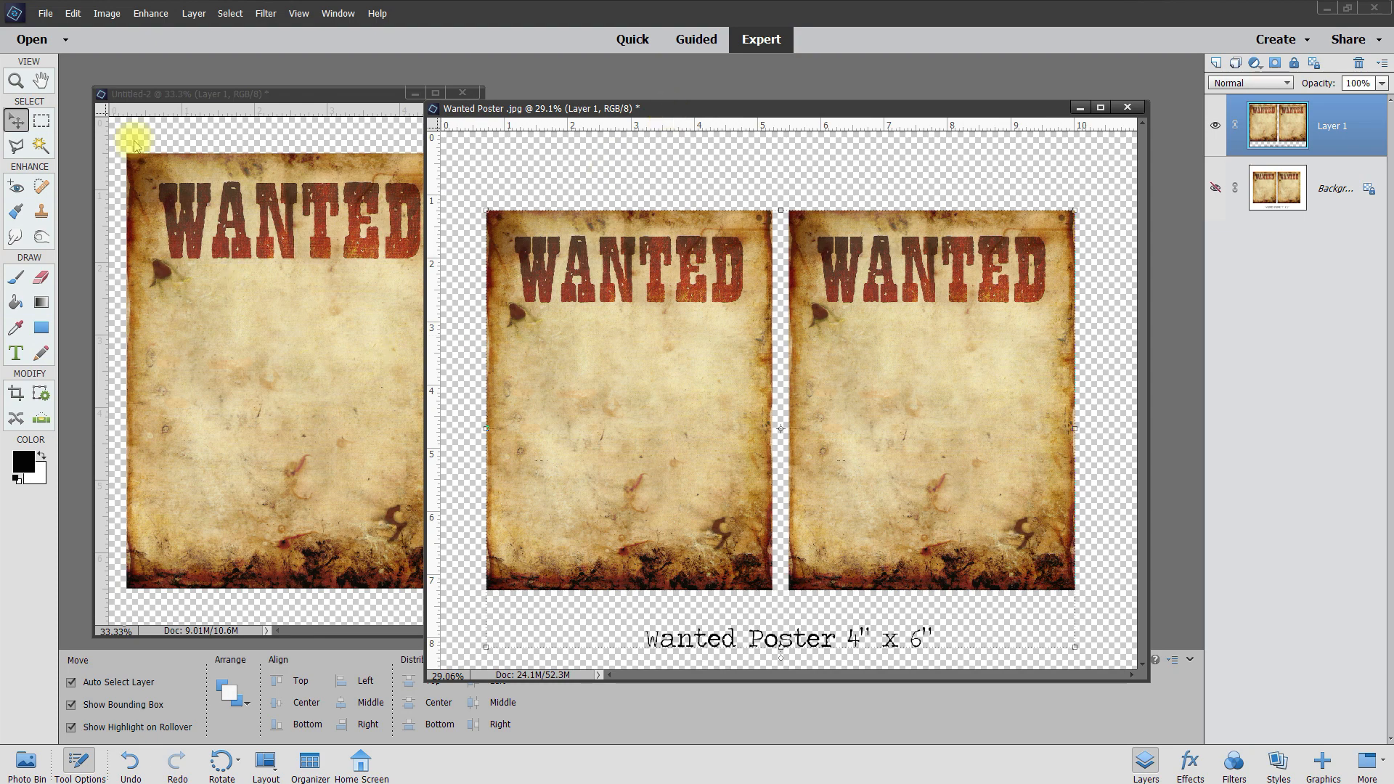
Marquee-select the left poster again, minimize Wanted Poster .jpg and centre the new document's window in the workspace.
left_click(42, 124)
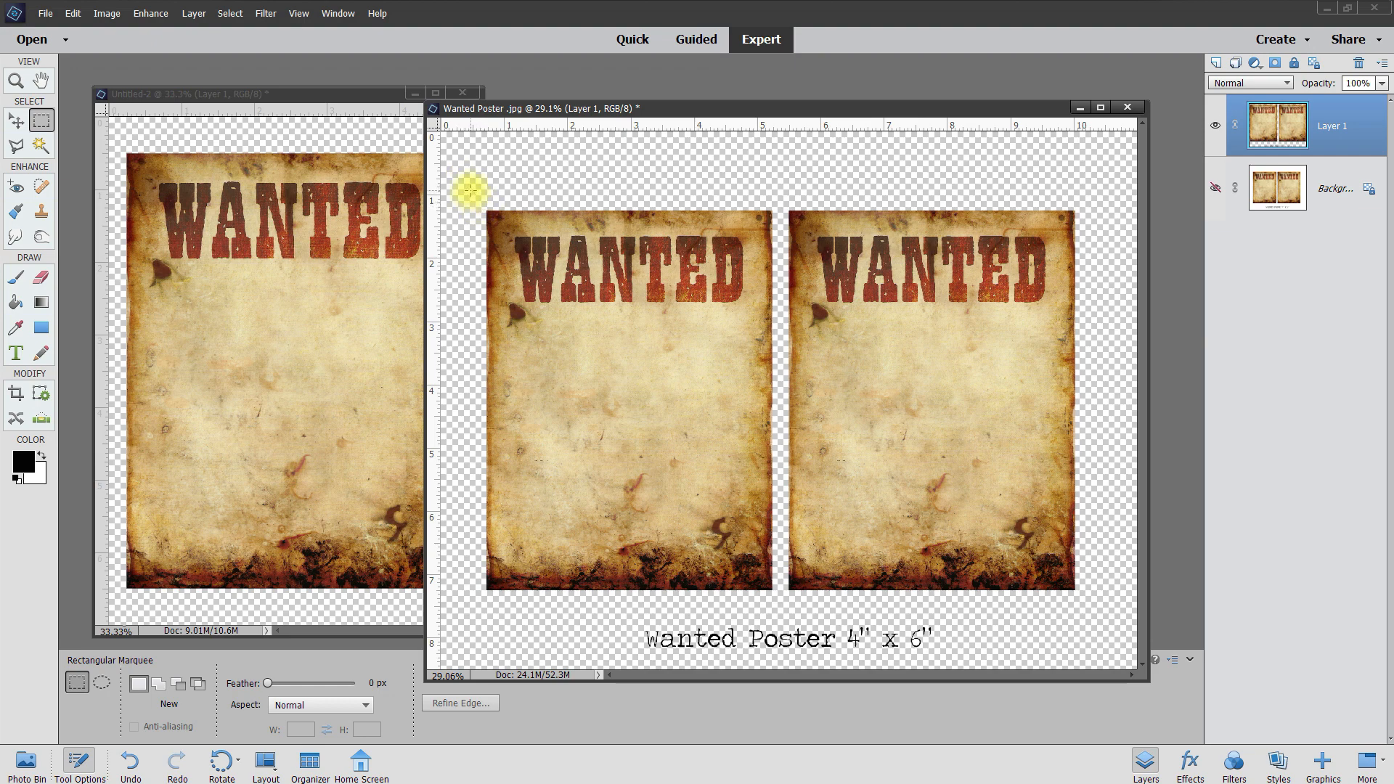
left_click_drag(471, 190, 784, 605)
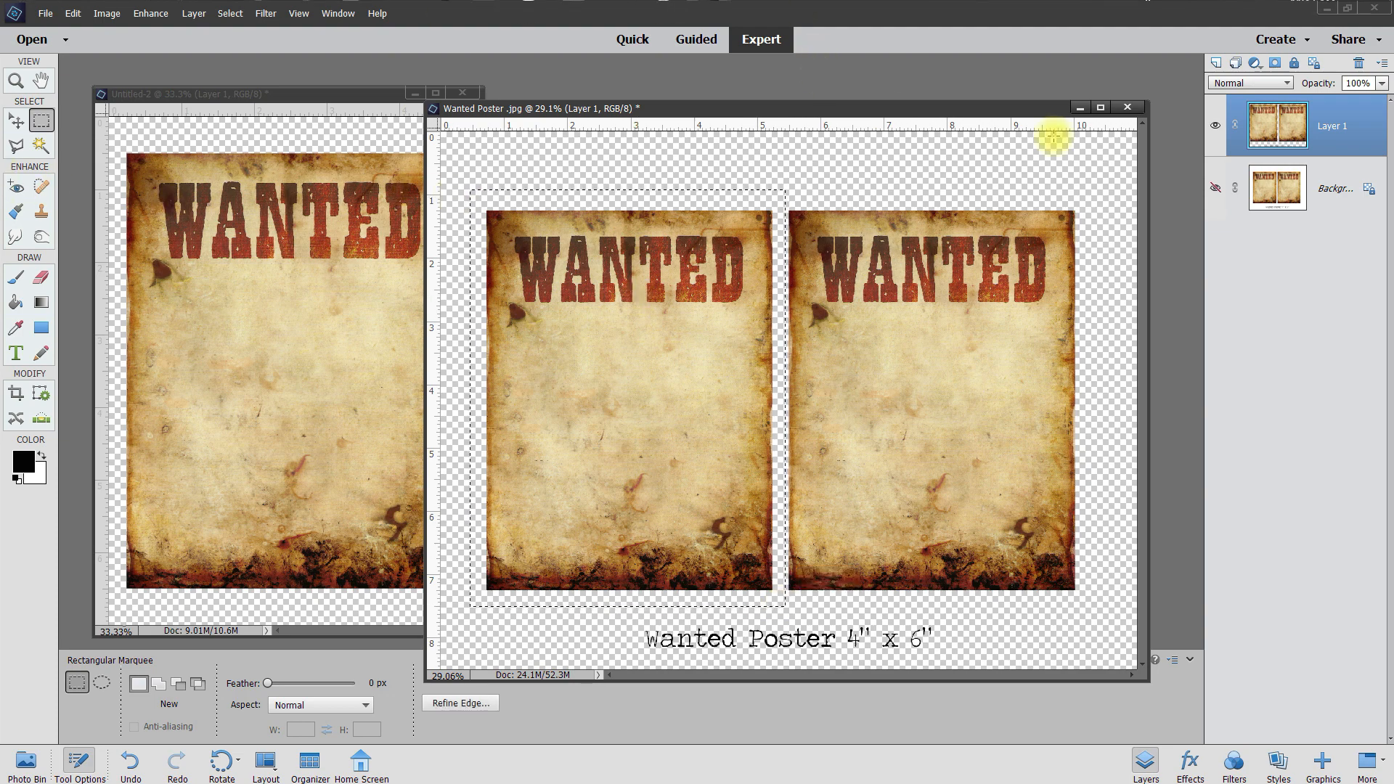
left_click(1078, 107)
left_click_drag(281, 97, 690, 115)
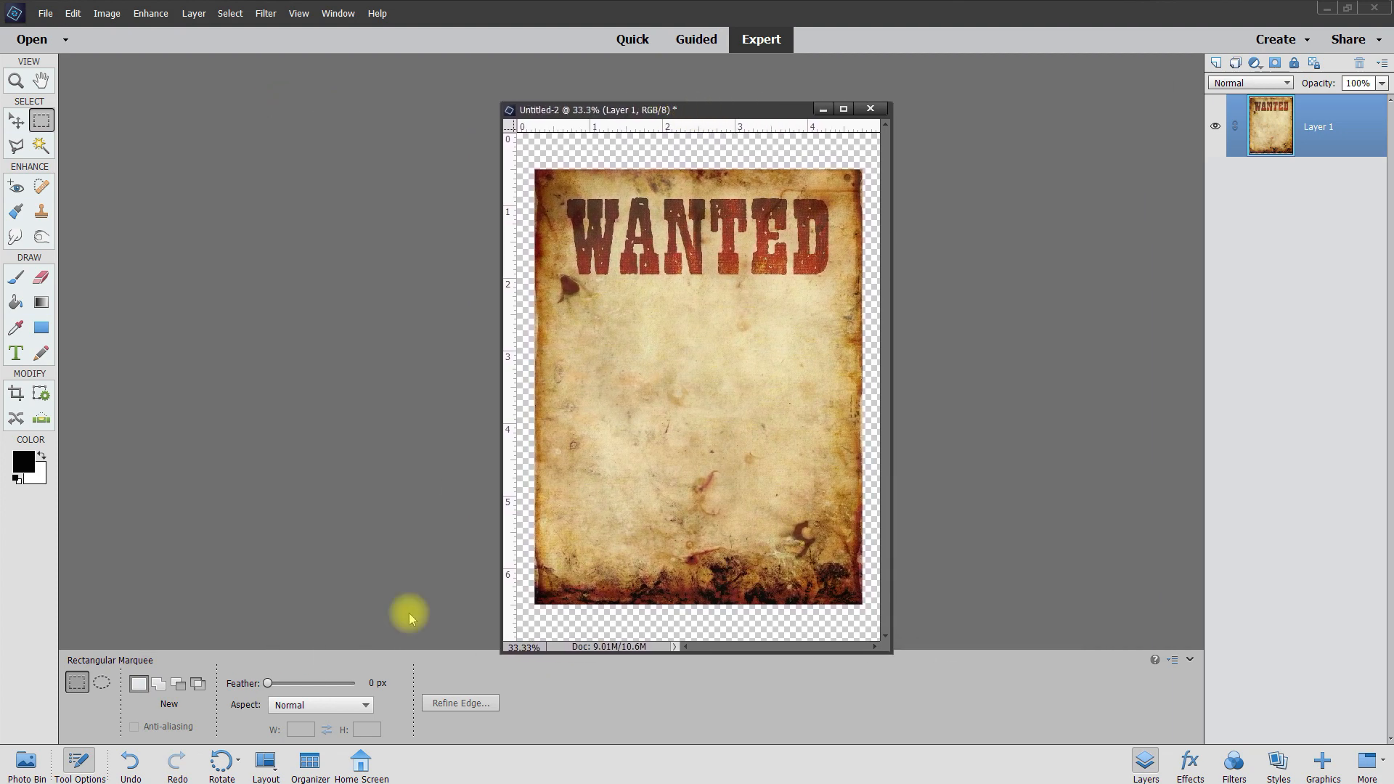
Look over the coffeehouse kit preview 1219Coffeehousecsd.jpg among the open files and minimize it again.
left_click(24, 766)
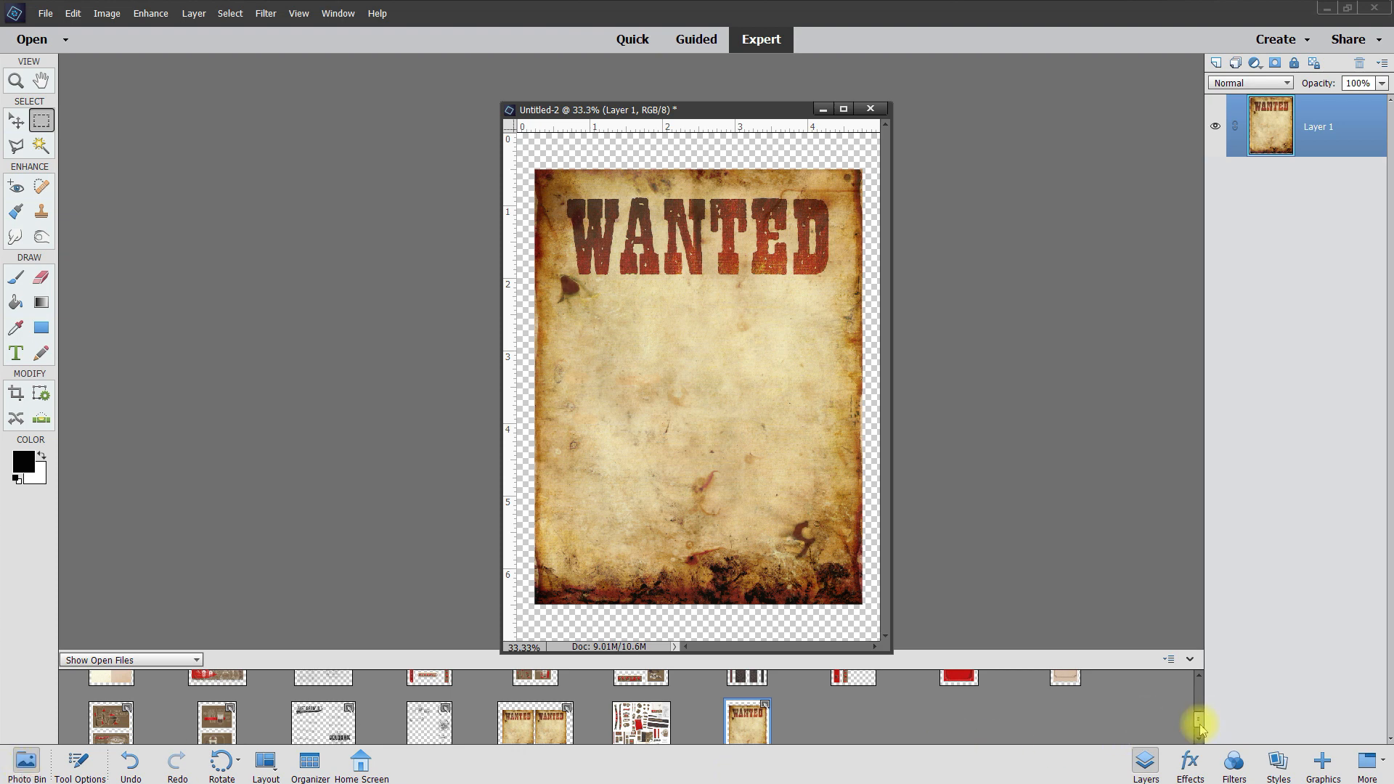
mouse_move(1200, 726)
left_mouse_down()
mouse_move(1216, 691)
mouse_move(1219, 737)
left_mouse_up()
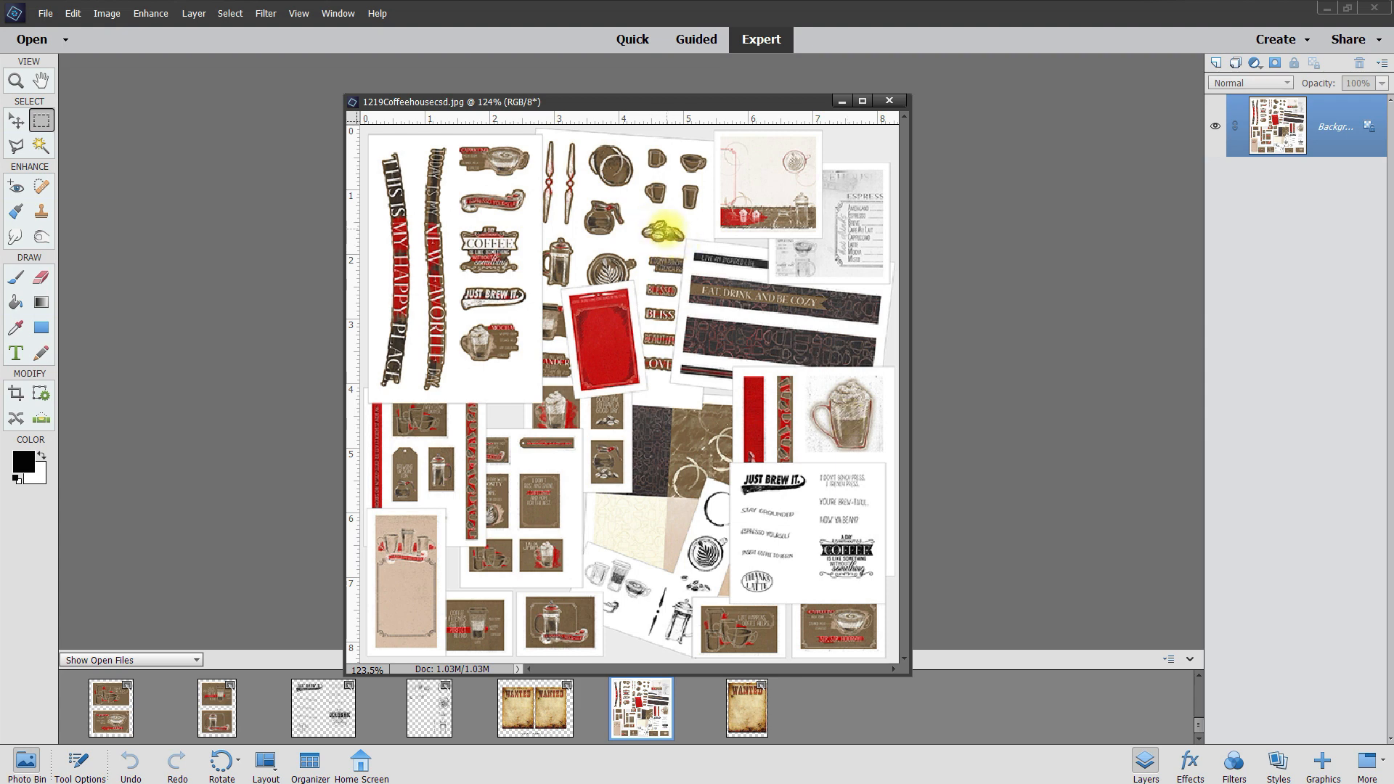
left_click(841, 101)
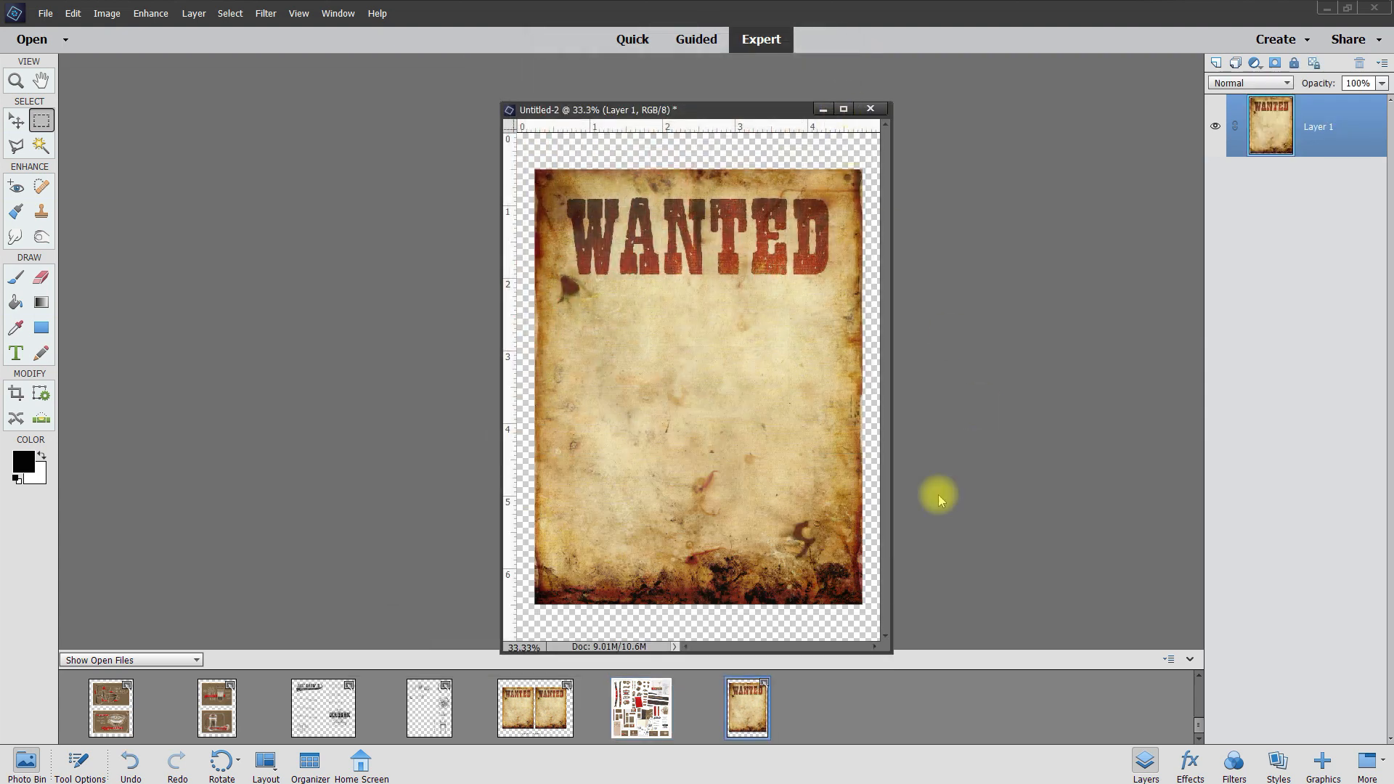
Bring up 1219CoffeehouseCSD_Printable10.png, marquee-select the coffee mug afresh and move a copy into the Untitled-2 poster document.
scroll(1202, 682, "up", 5)
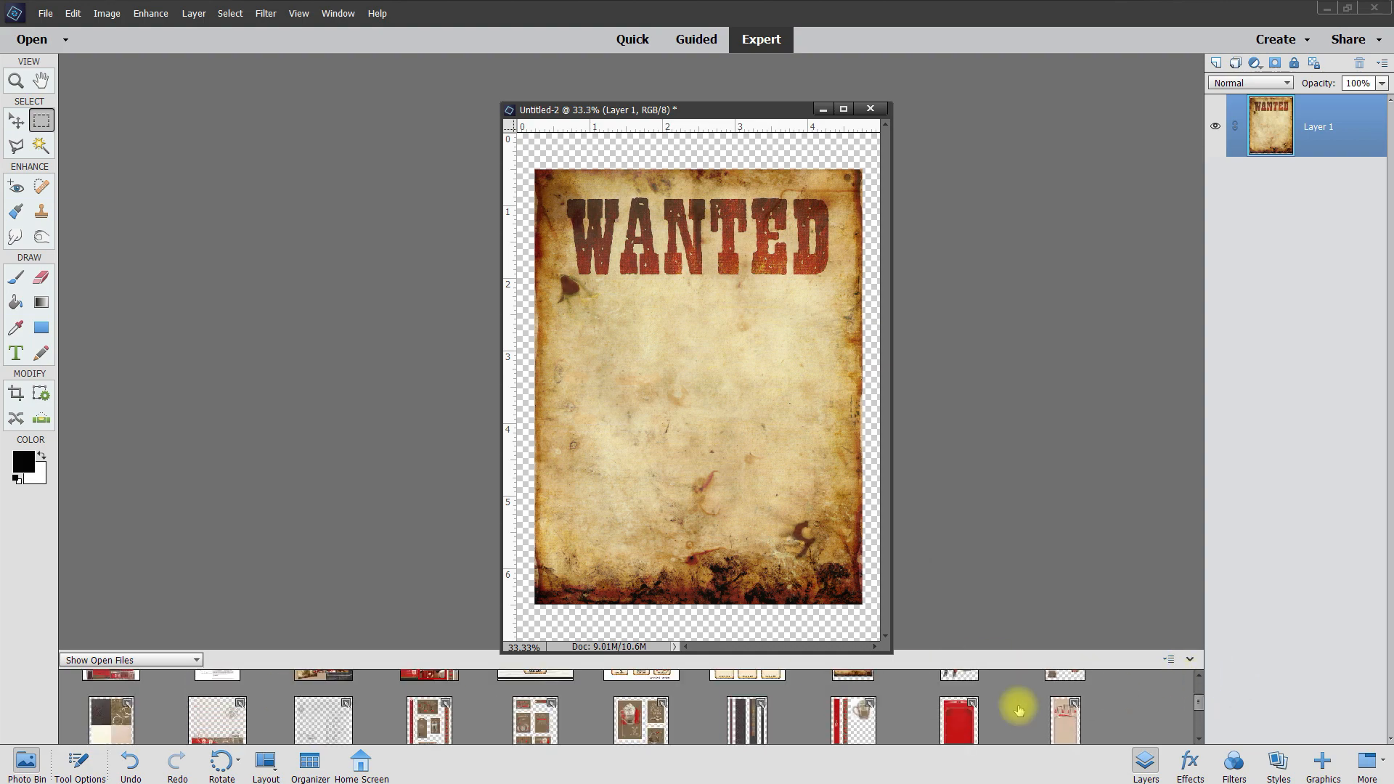
left_click(854, 721)
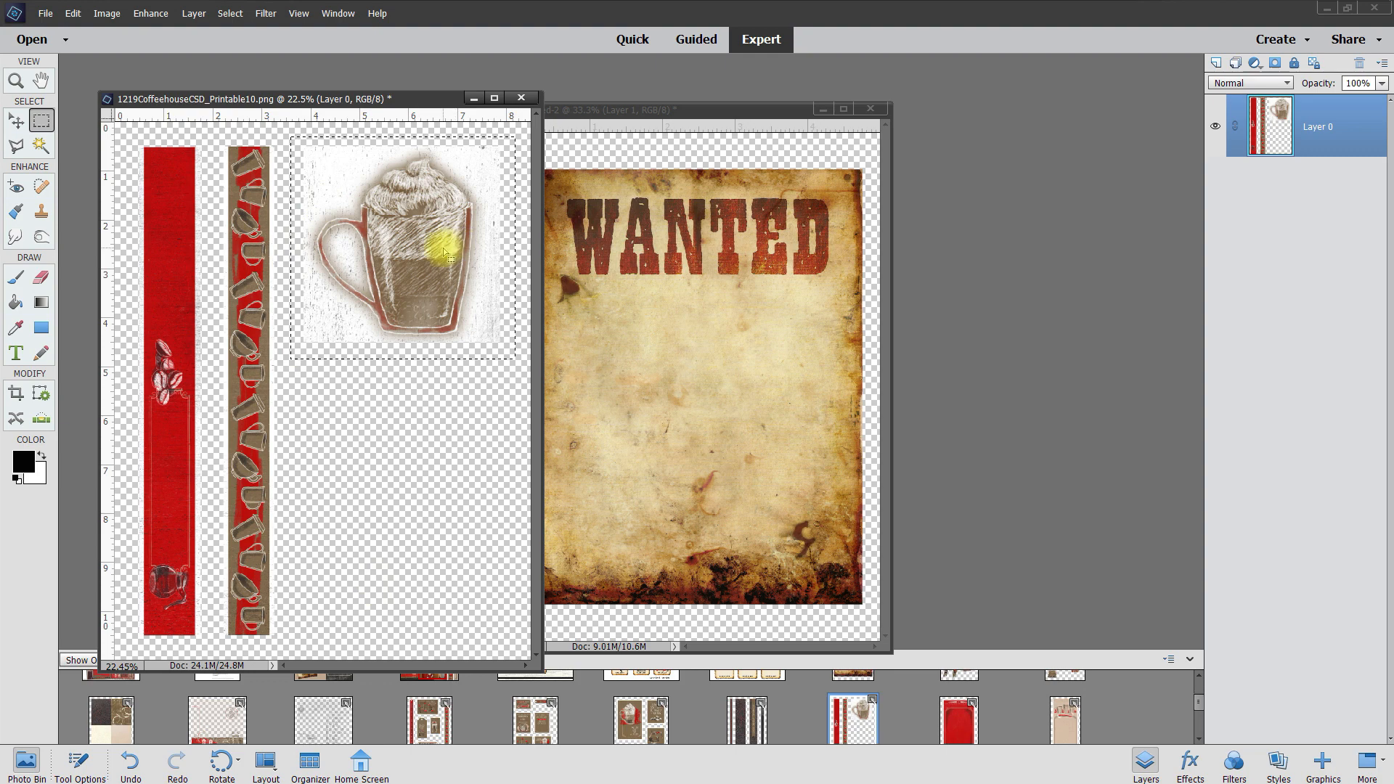
left_click(230, 13)
left_click(225, 49)
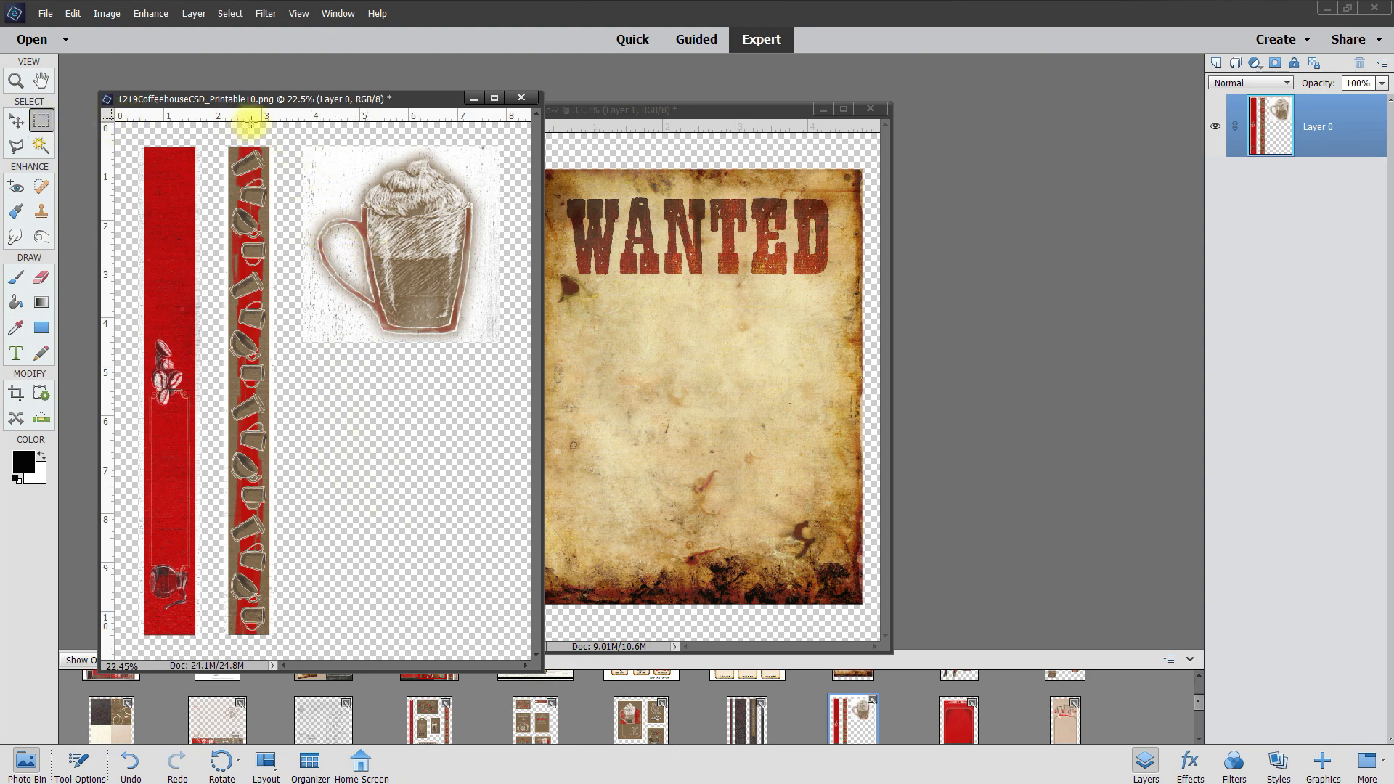
left_click_drag(287, 136, 507, 357)
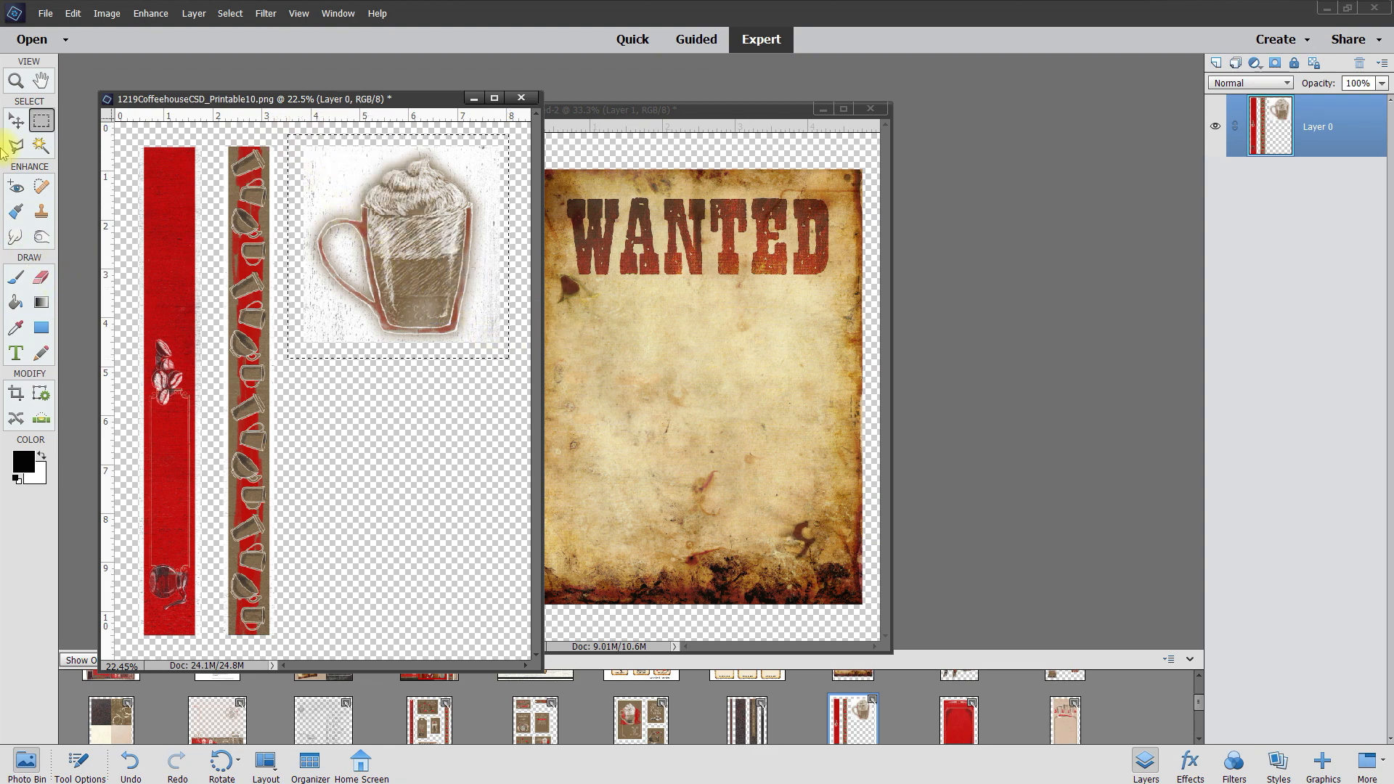
left_click(16, 121)
left_click_drag(358, 217, 697, 324)
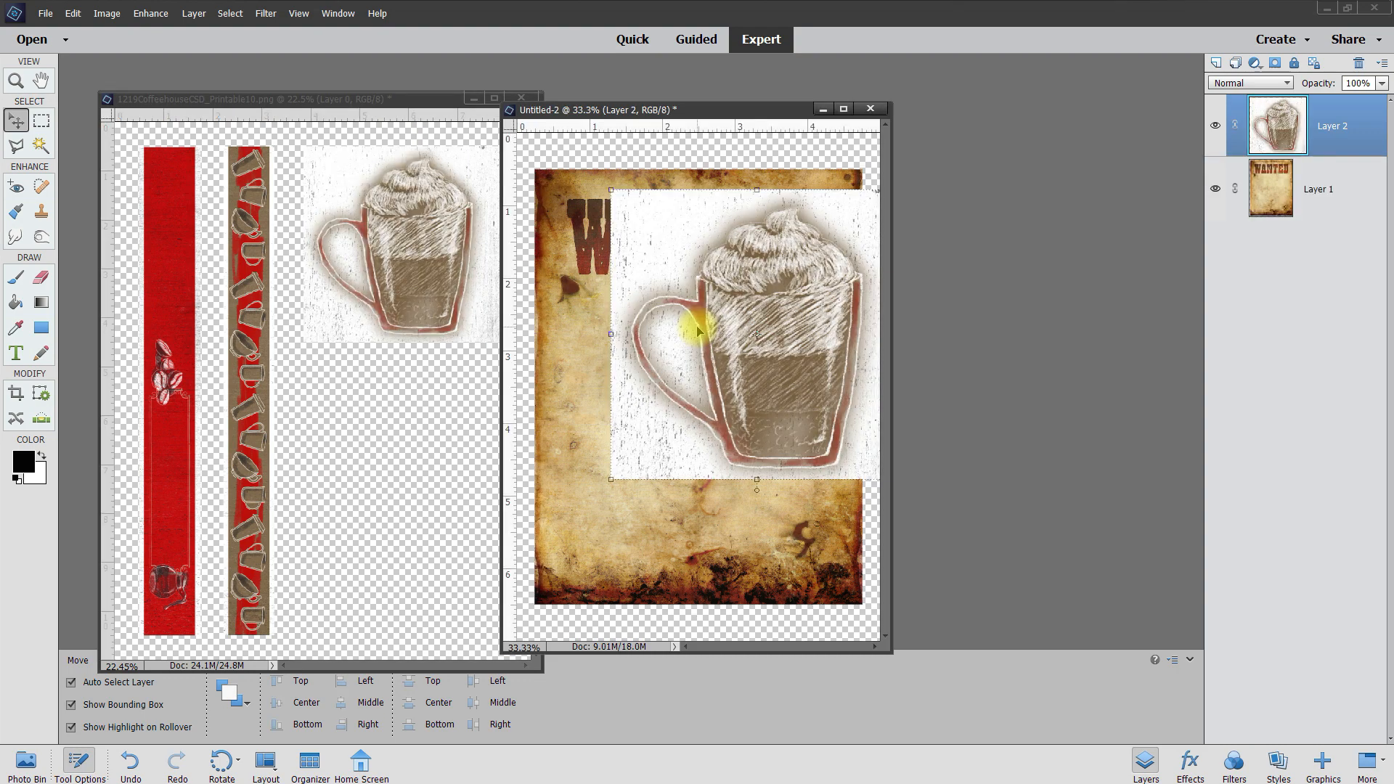
Minimize the Printable10 window, shift the poster window aside and place the mug image over the poster below the WANTED heading.
left_click(472, 98)
left_click_drag(716, 118, 567, 93)
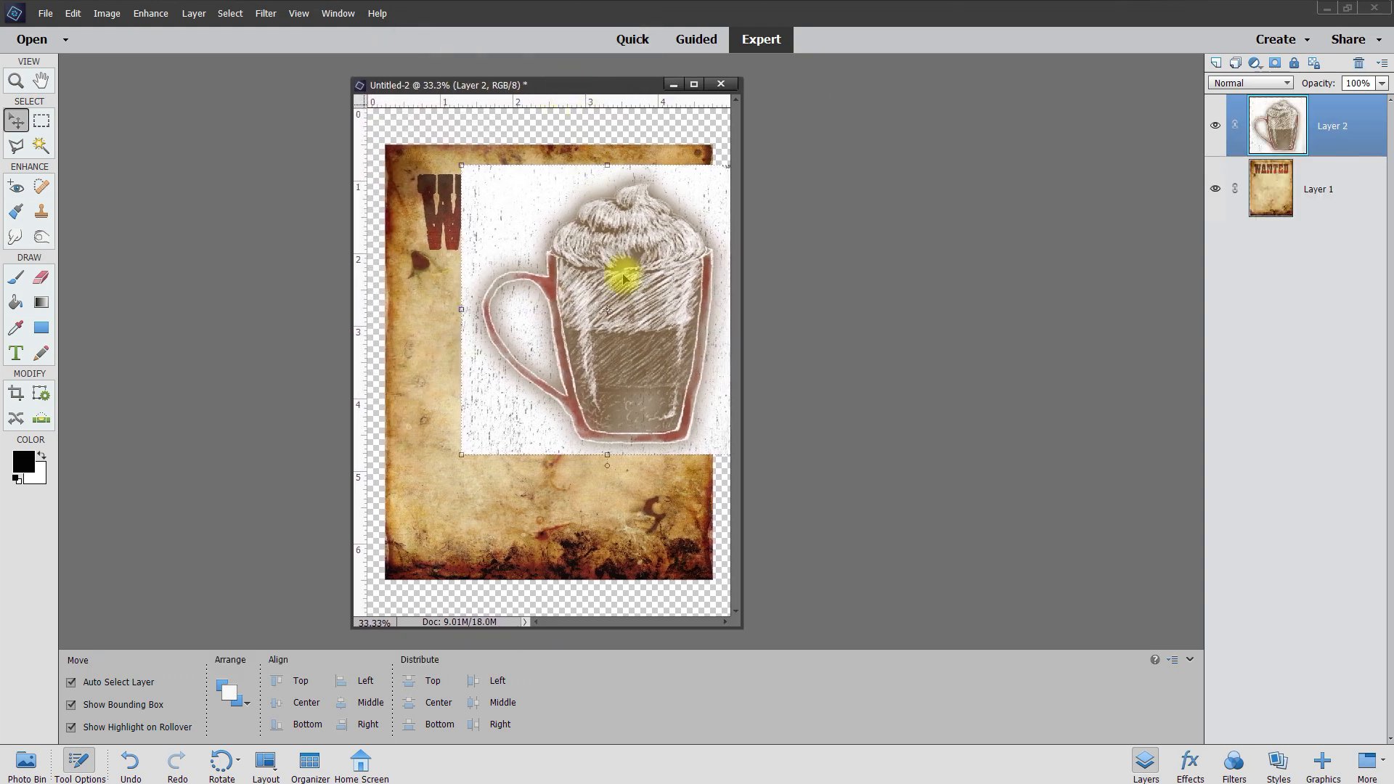
left_click_drag(607, 291, 542, 355)
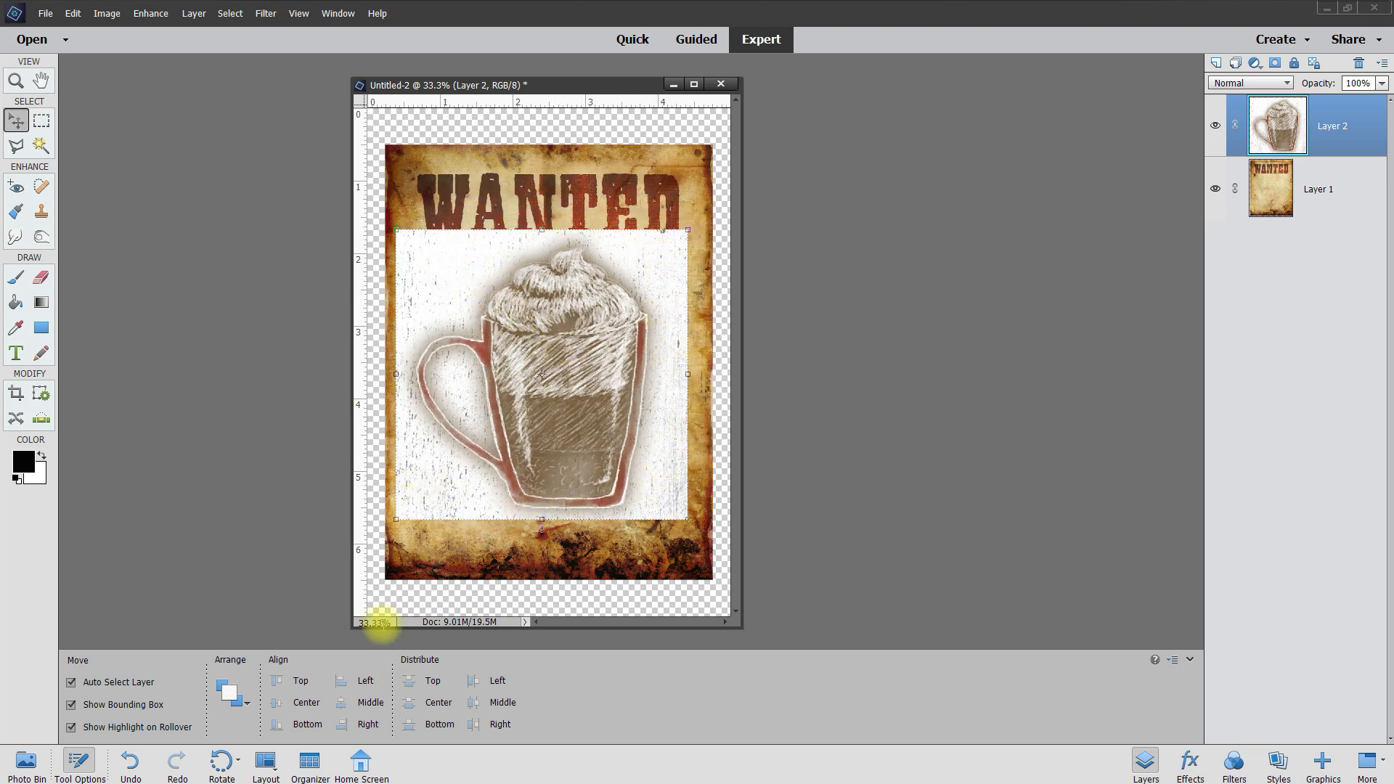
Magic Wand-select and delete the white background around the mug and inside its handle, and clear the selection.
left_click(40, 145)
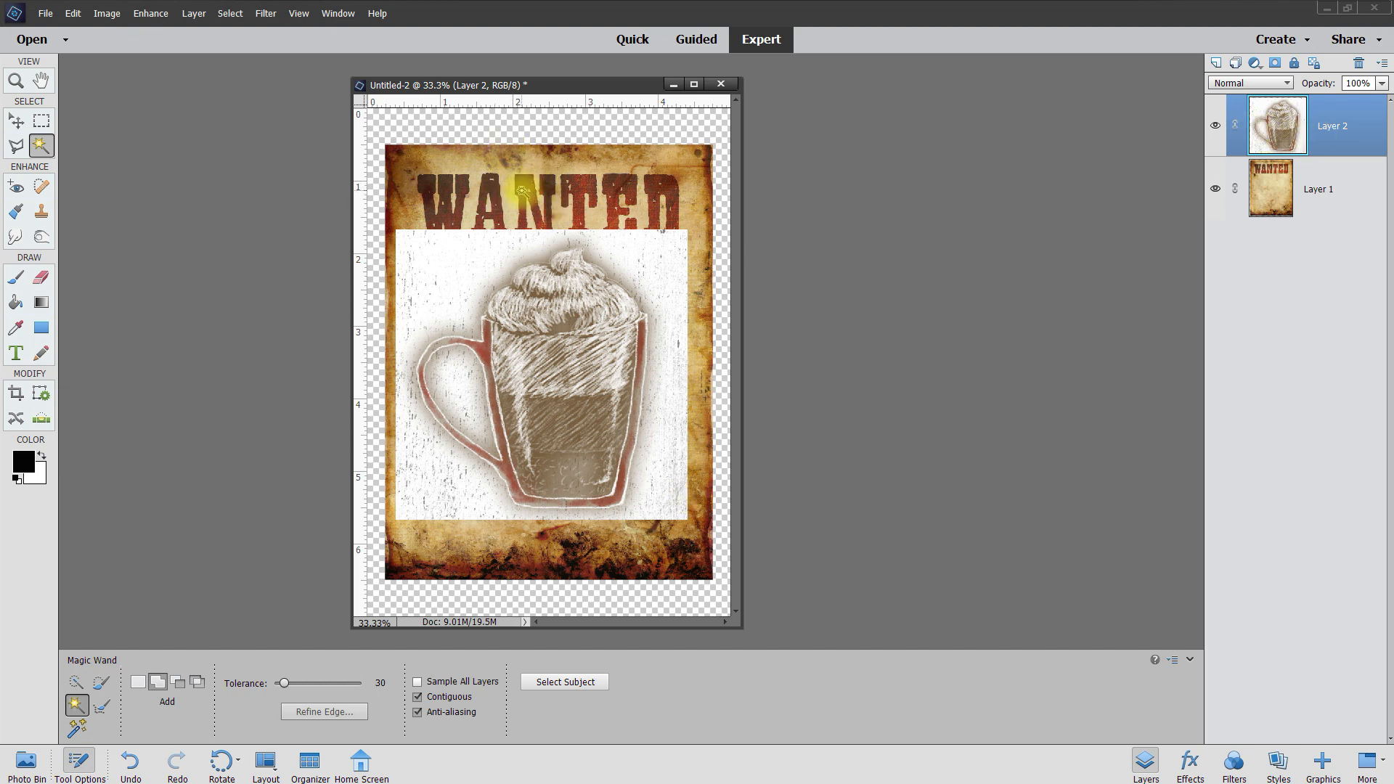
left_click(436, 277)
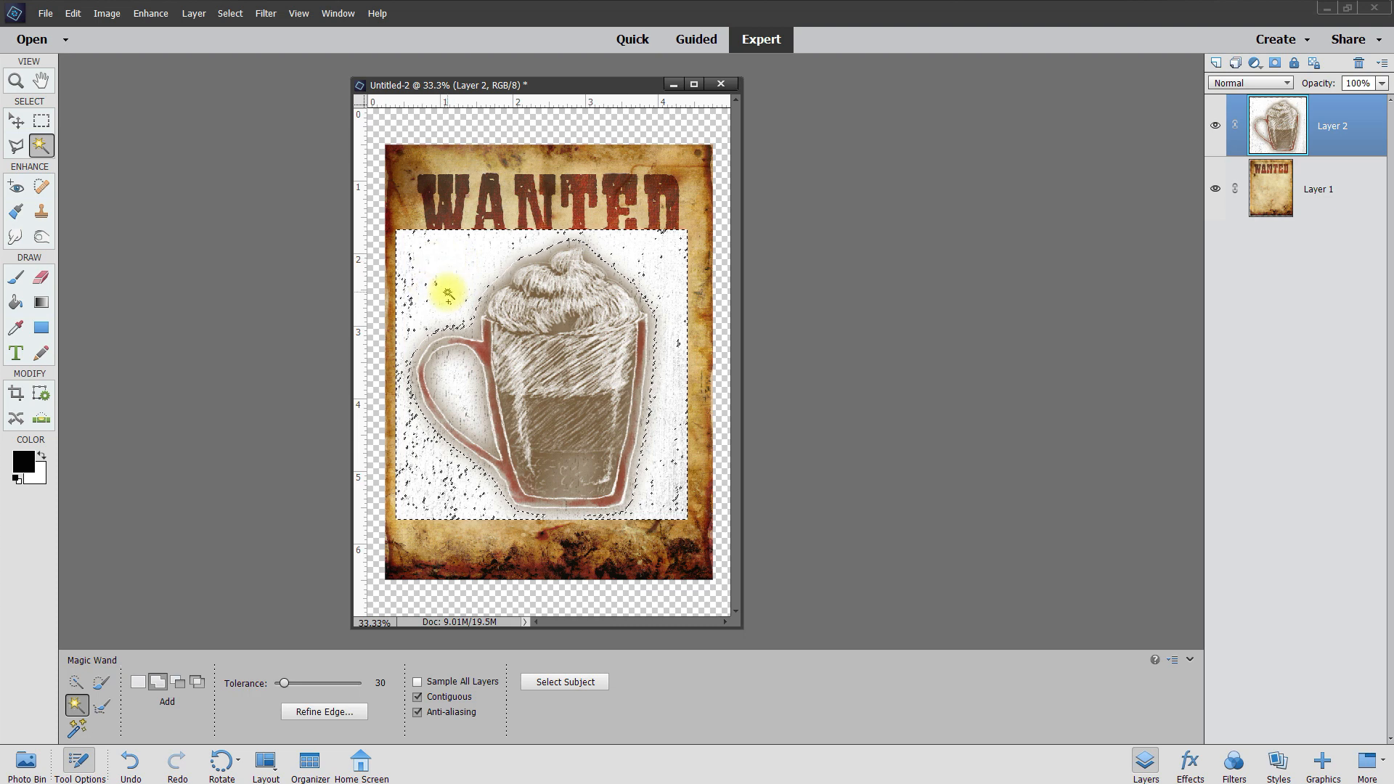
key("Delete")
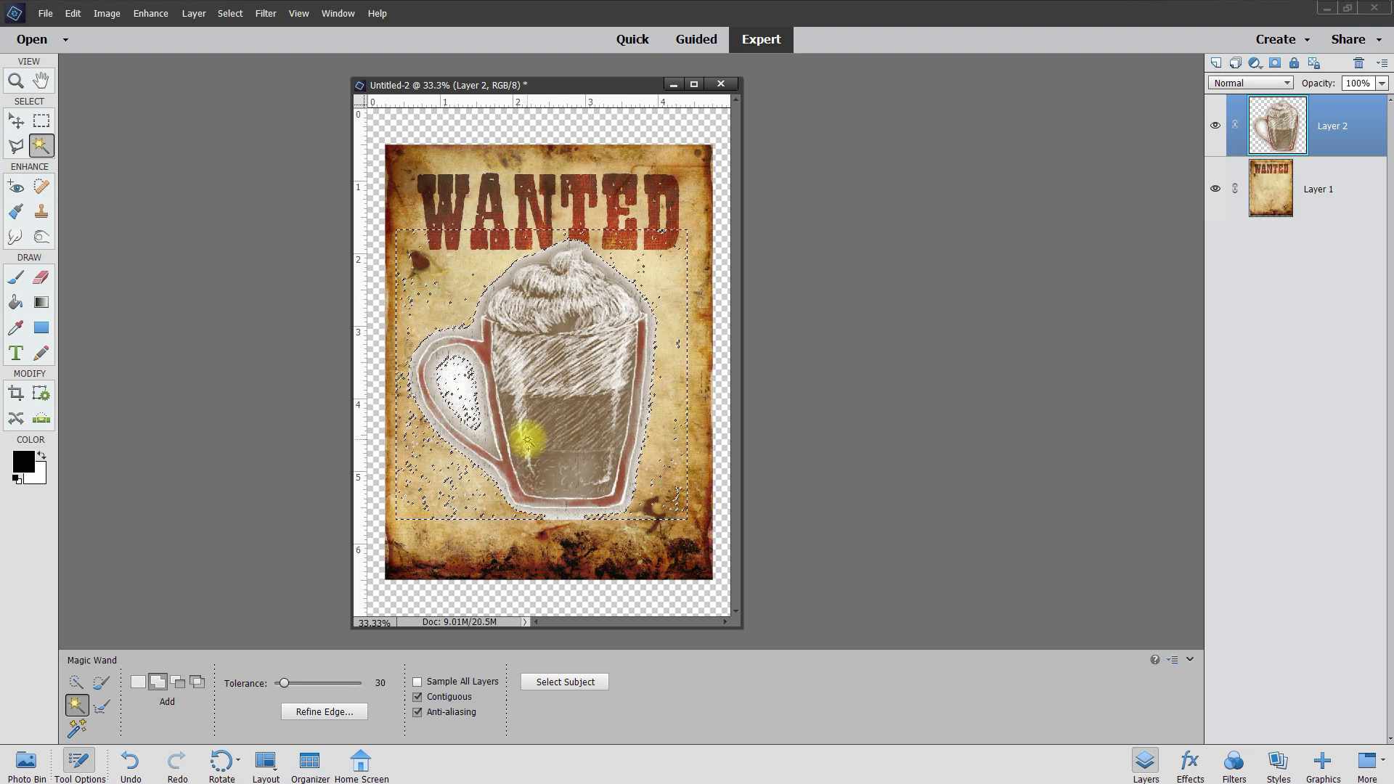
key("Delete")
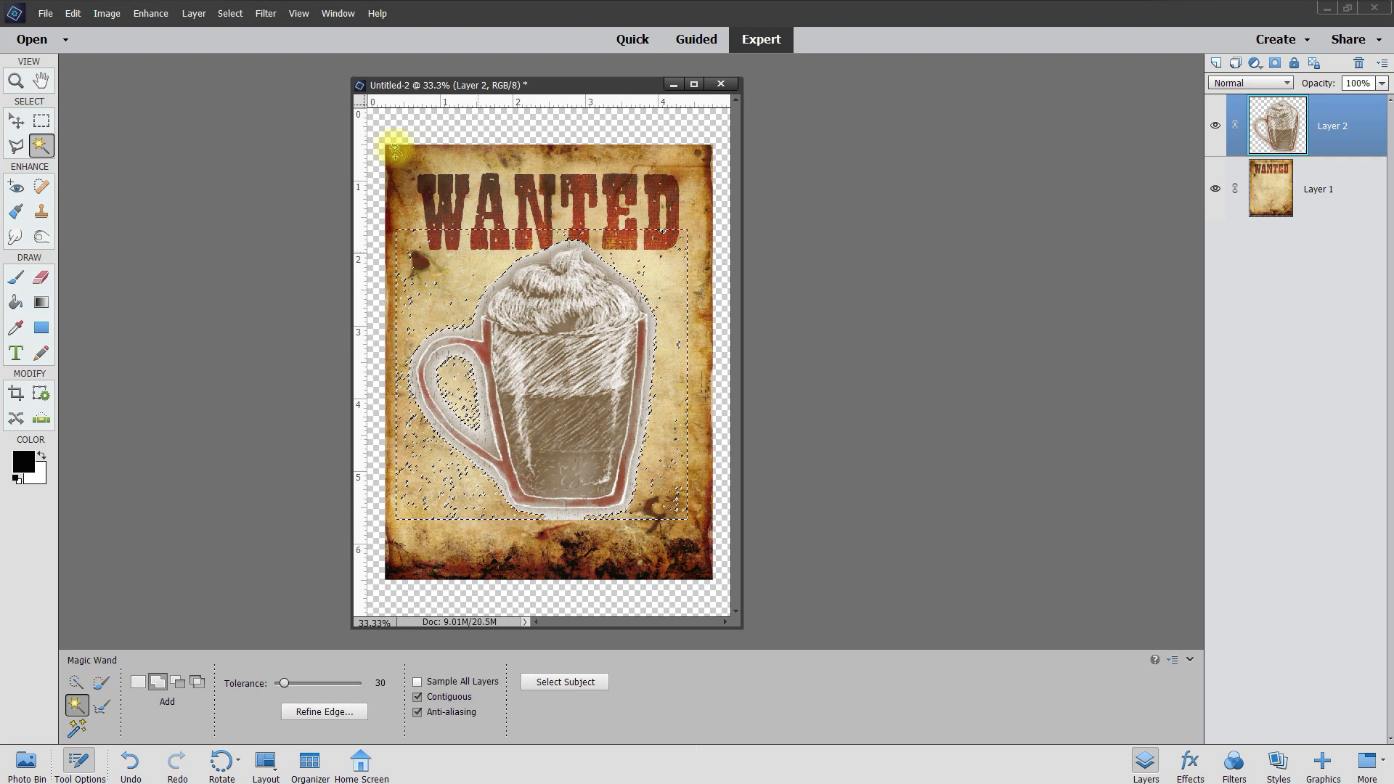
left_click(230, 13)
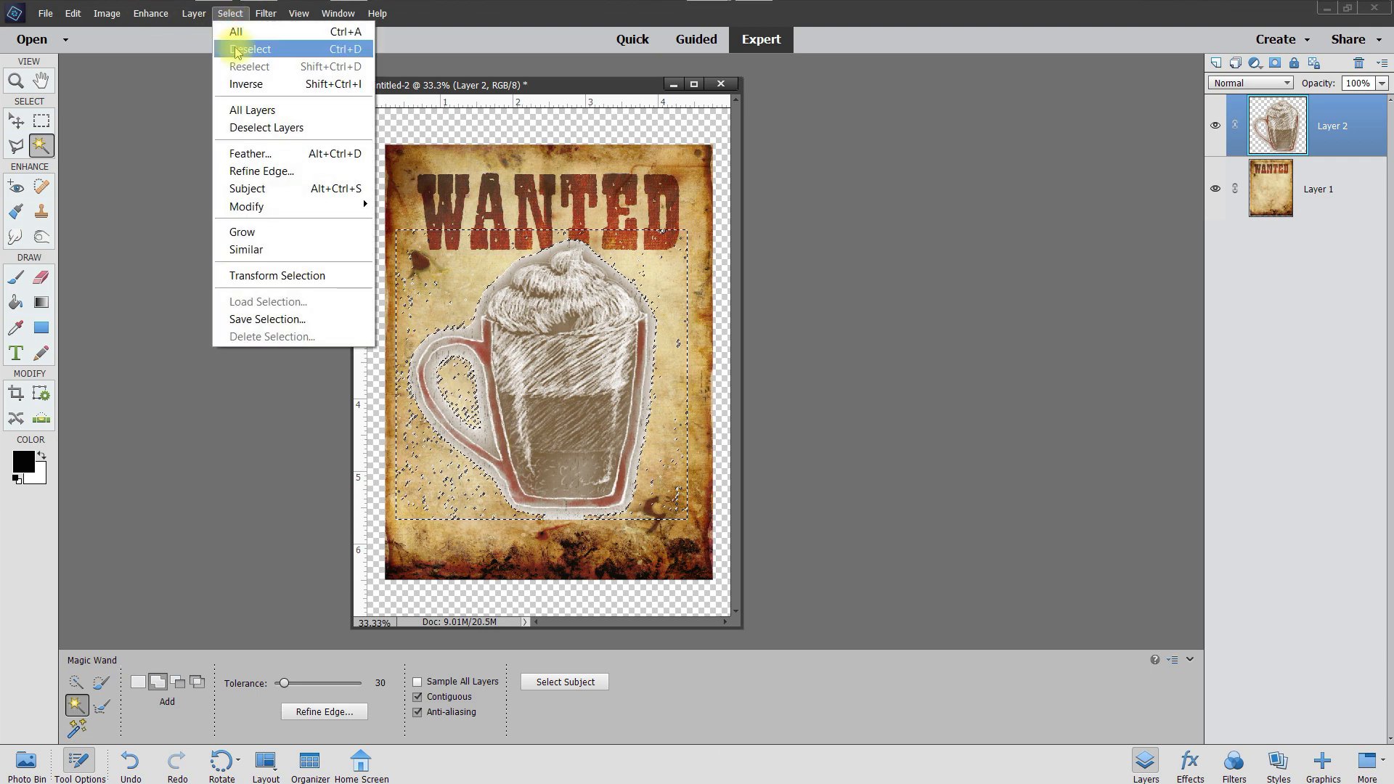
left_click(239, 45)
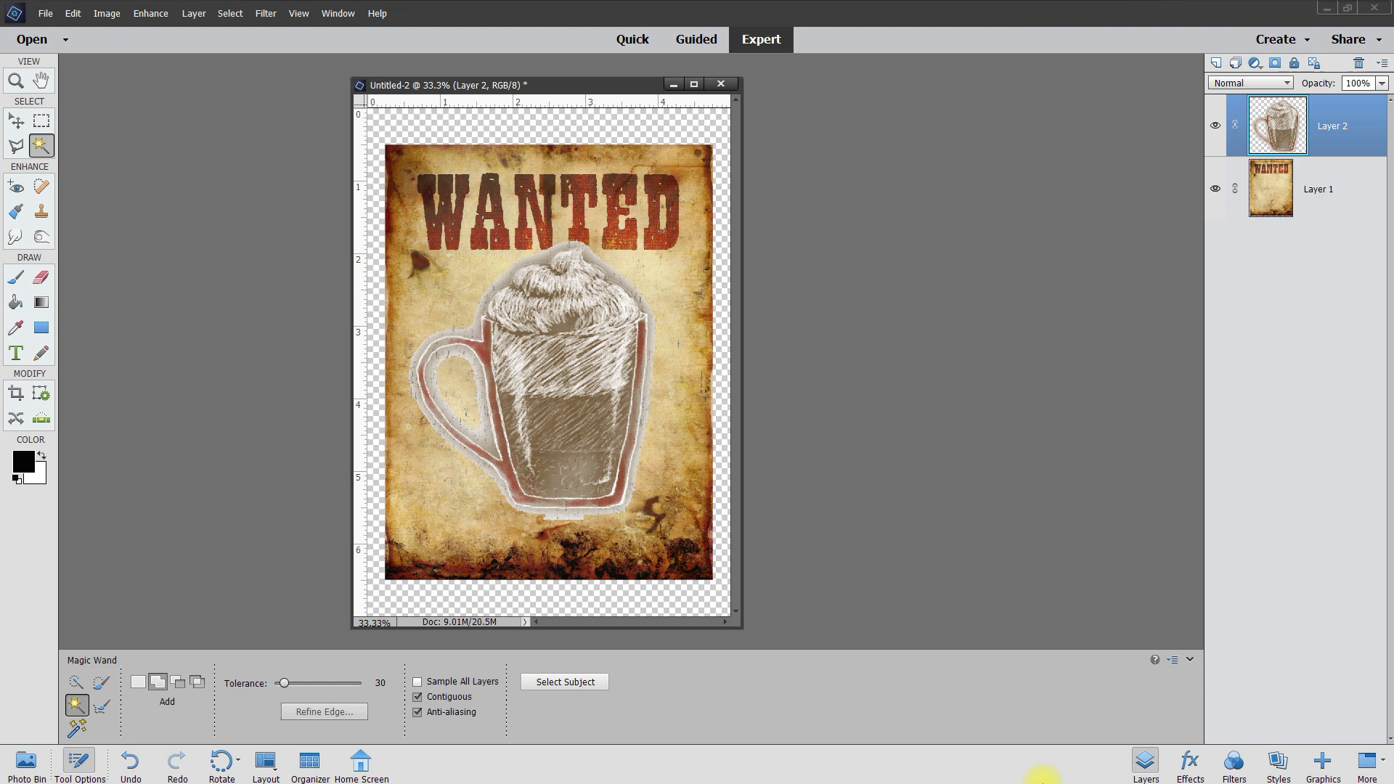
Scale the mug proportionally to 68.45% and position it in the lower middle of the poster.
left_click(17, 125)
mouse_move(553, 330)
left_mouse_down()
mouse_move(535, 349)
mouse_move(534, 334)
left_mouse_up()
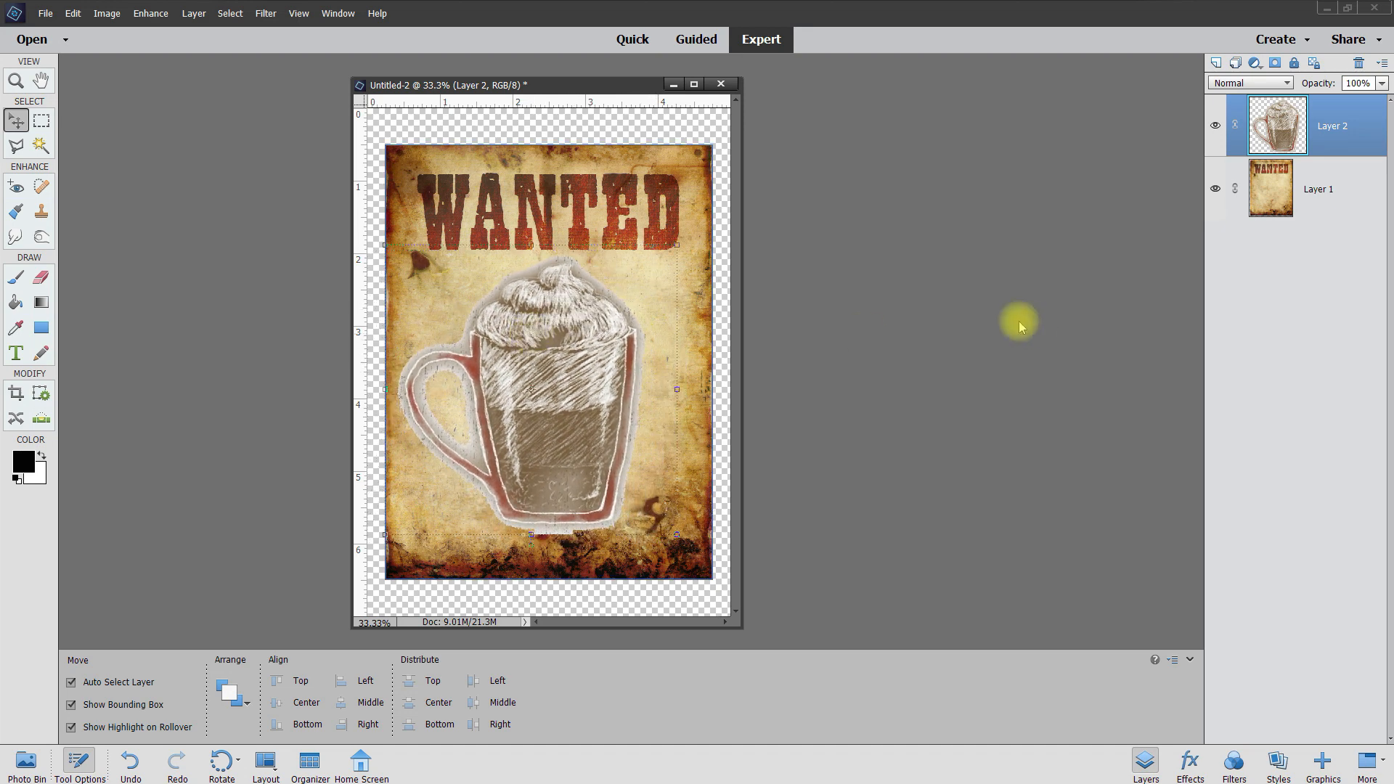
left_click(14, 125)
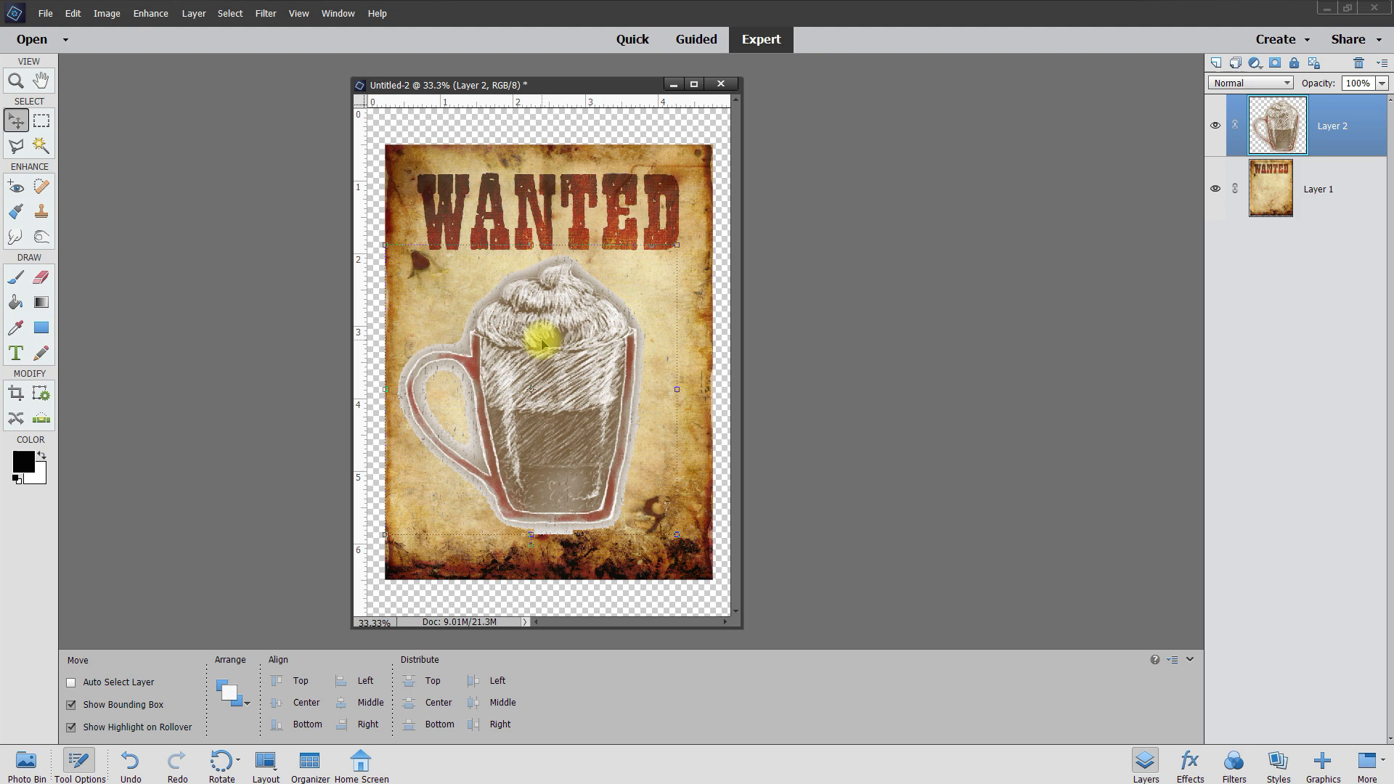
key("ctrl+t")
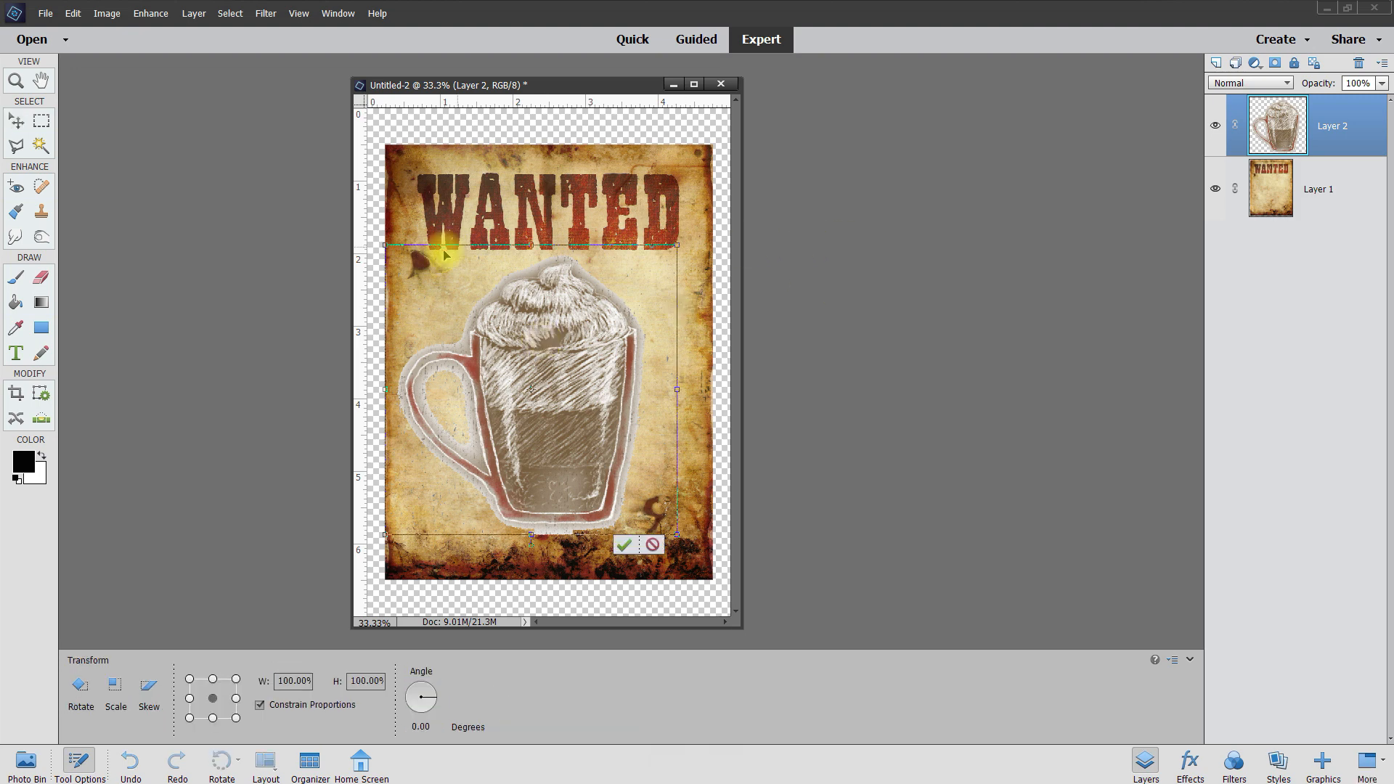
left_click_drag(382, 244, 460, 353)
left_click_drag(579, 445, 554, 393)
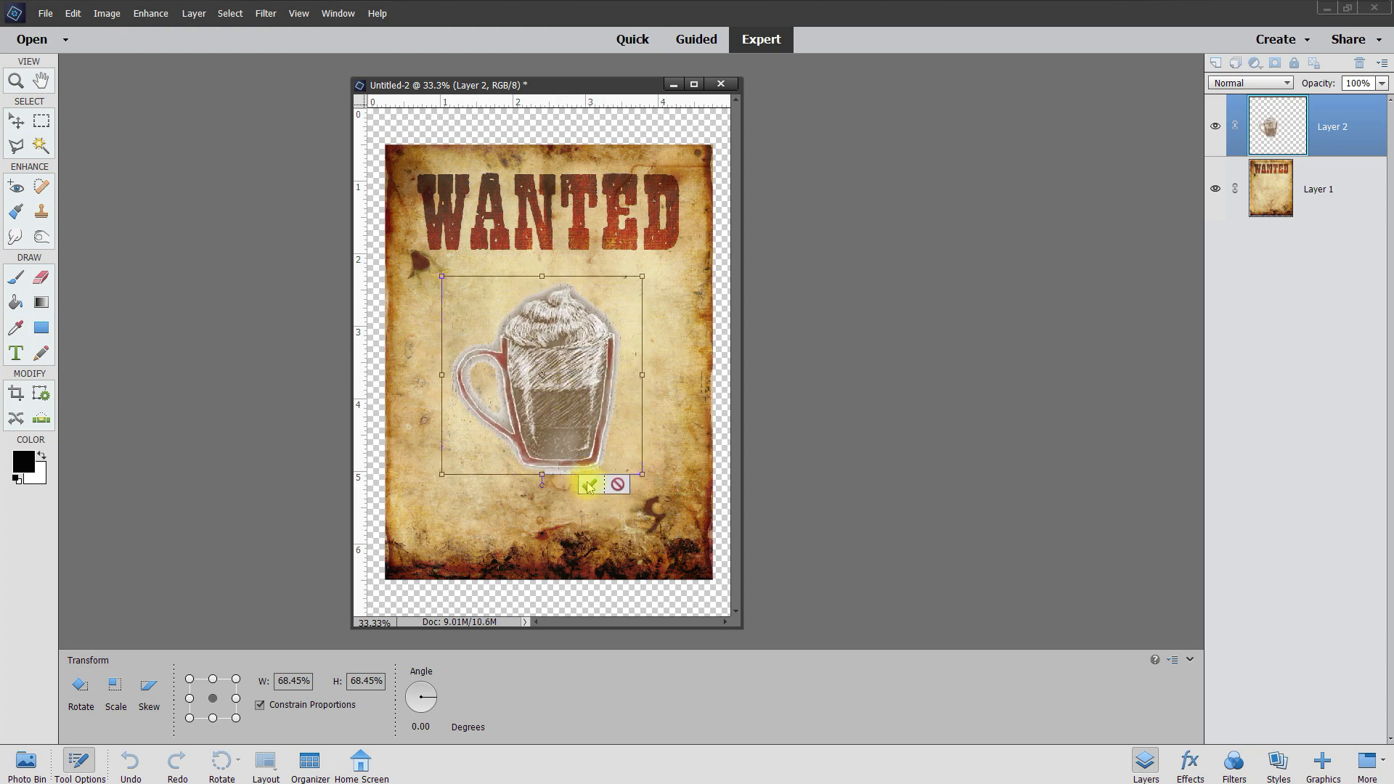
left_click(589, 485)
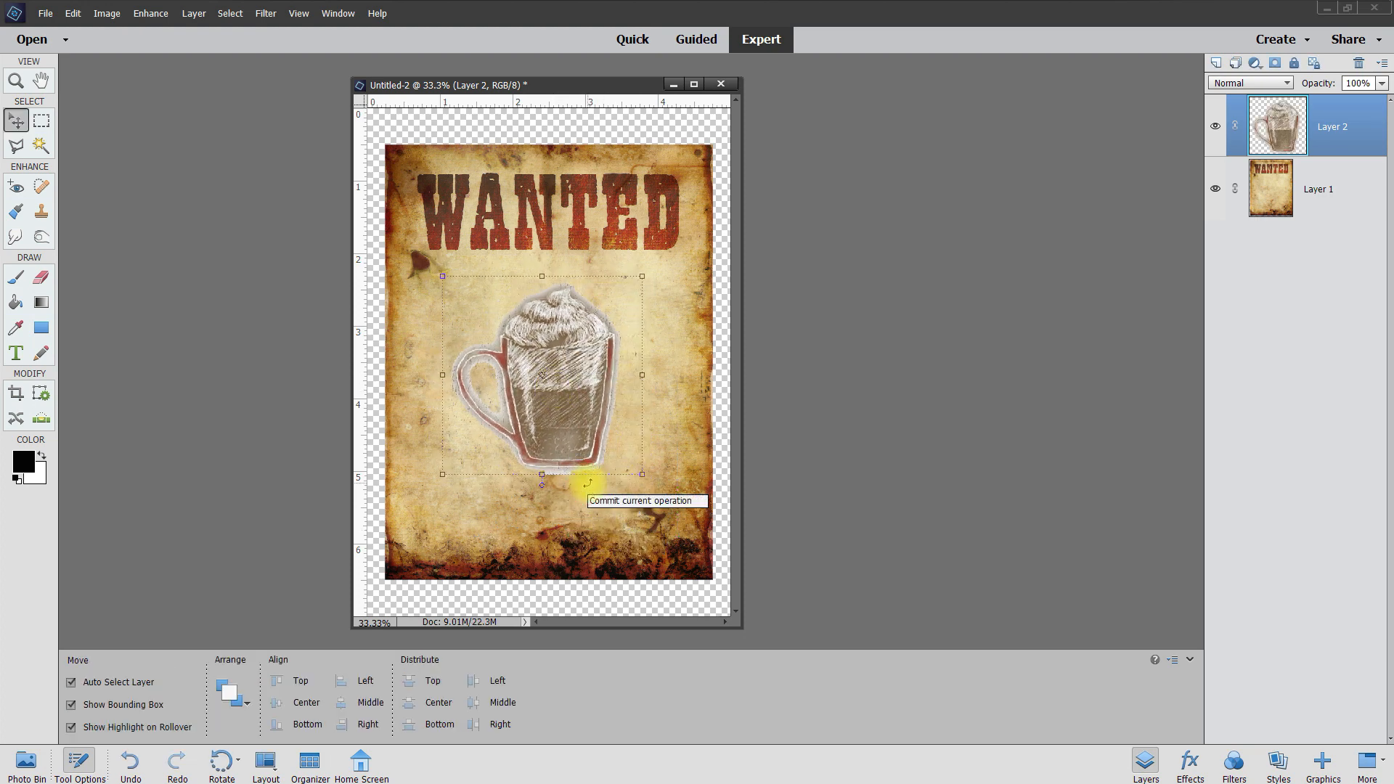
left_click_drag(524, 299, 531, 338)
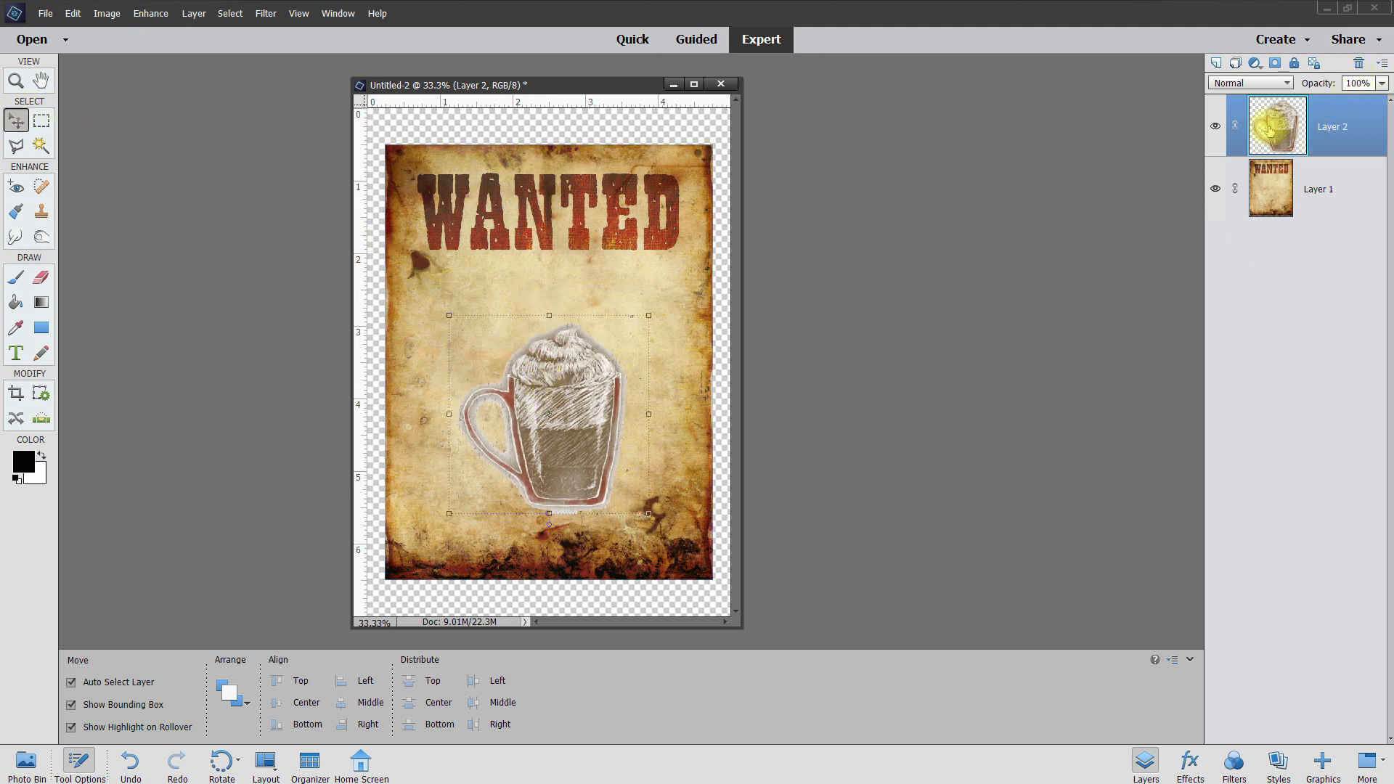
Add a new layer above the mug and start a horizontal text line between the WANTED heading and the mug.
left_click(1216, 64)
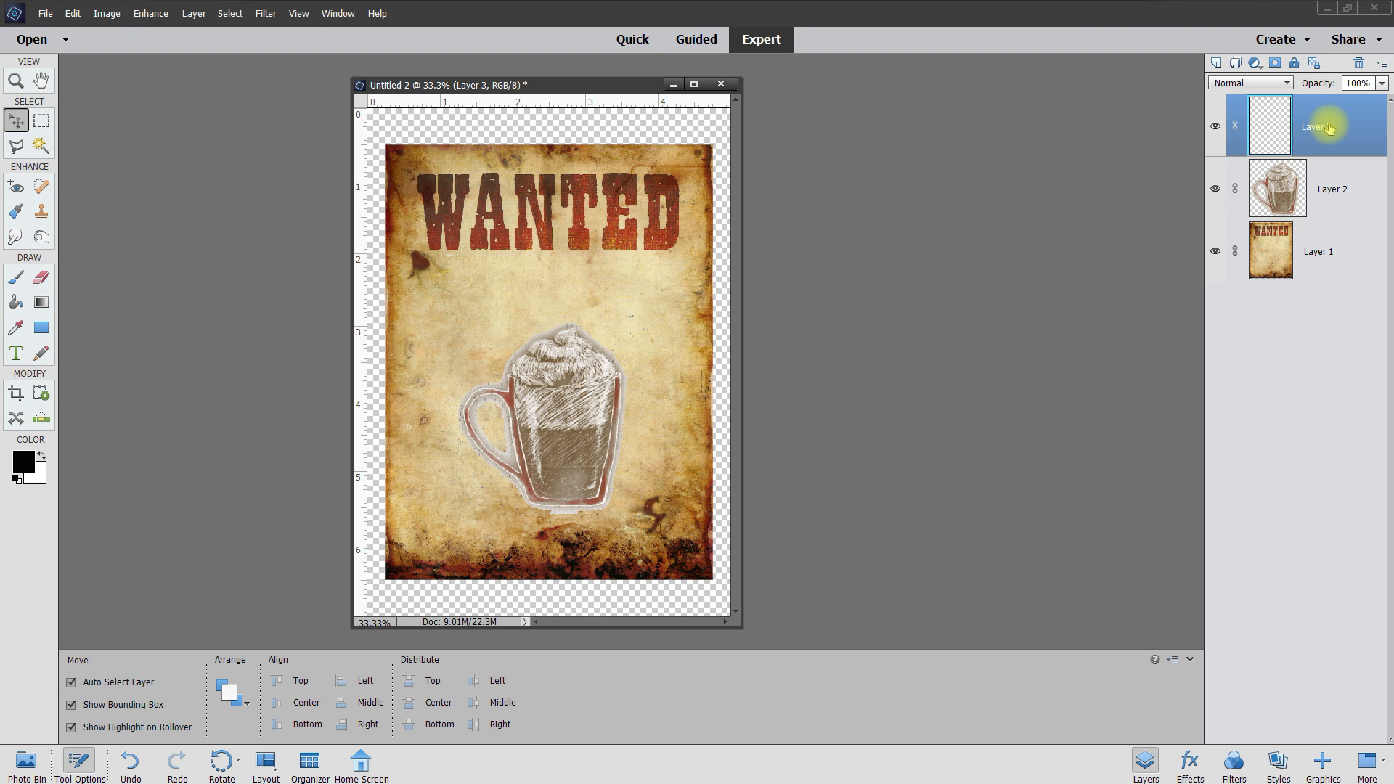
left_click(16, 355)
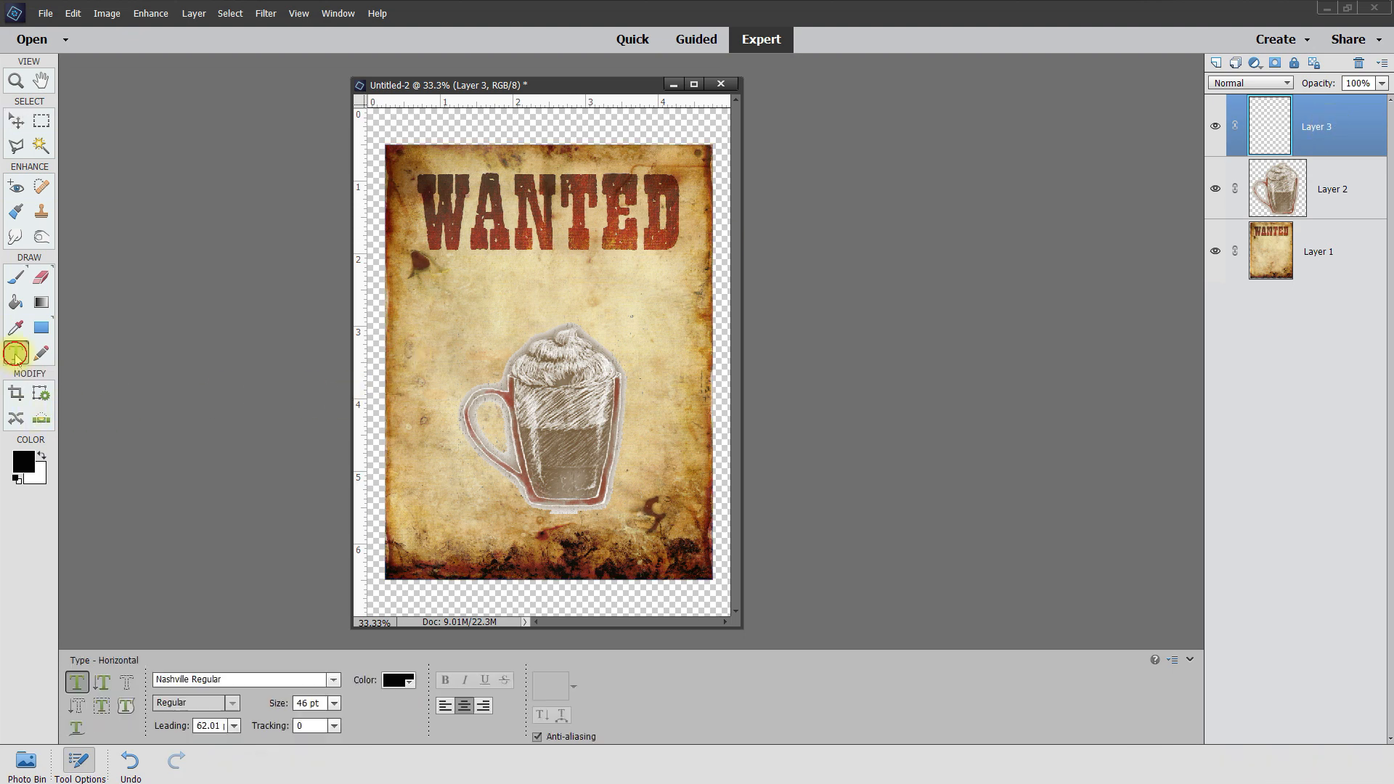
left_click(438, 294)
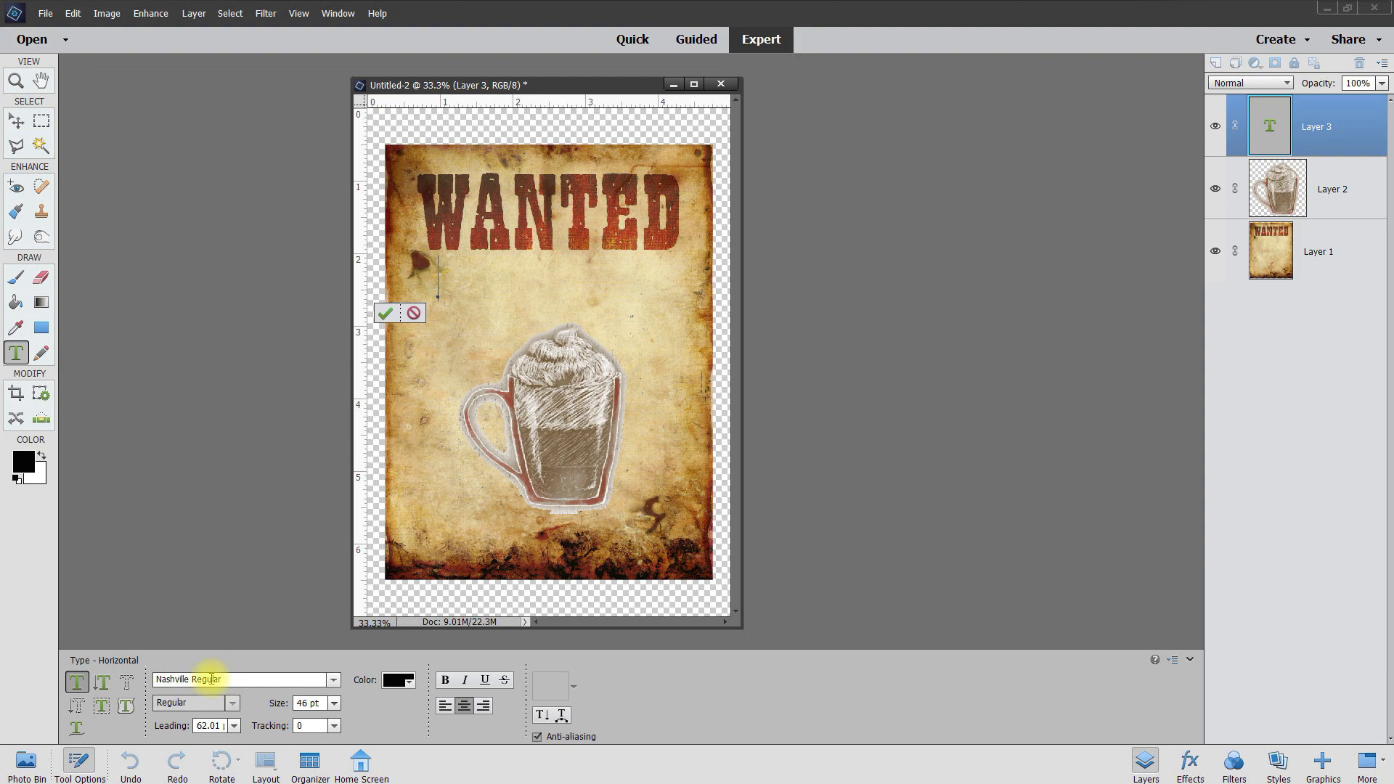
Find the Nashville font by name and set the text to Nashville Regular.
left_click(337, 680)
left_click(336, 680)
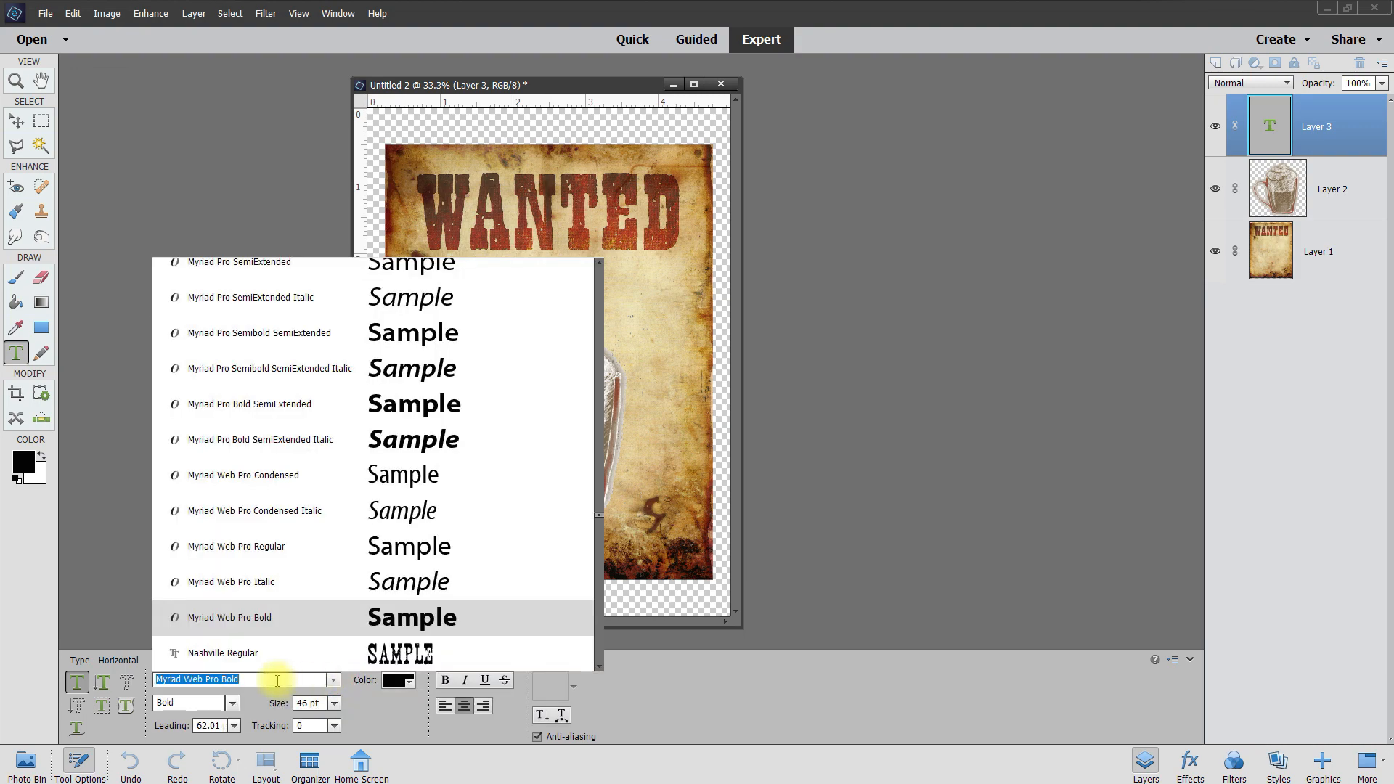
type("nashv")
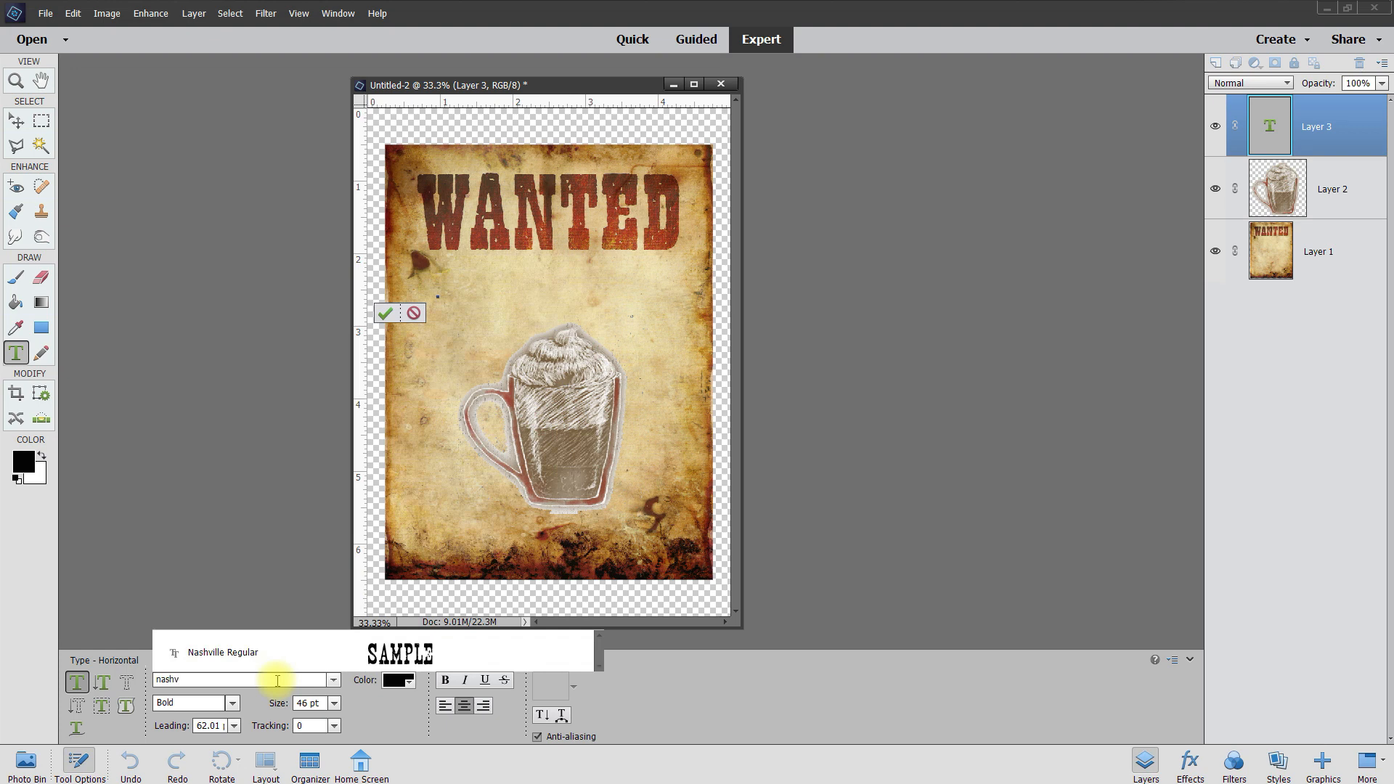
type("ile")
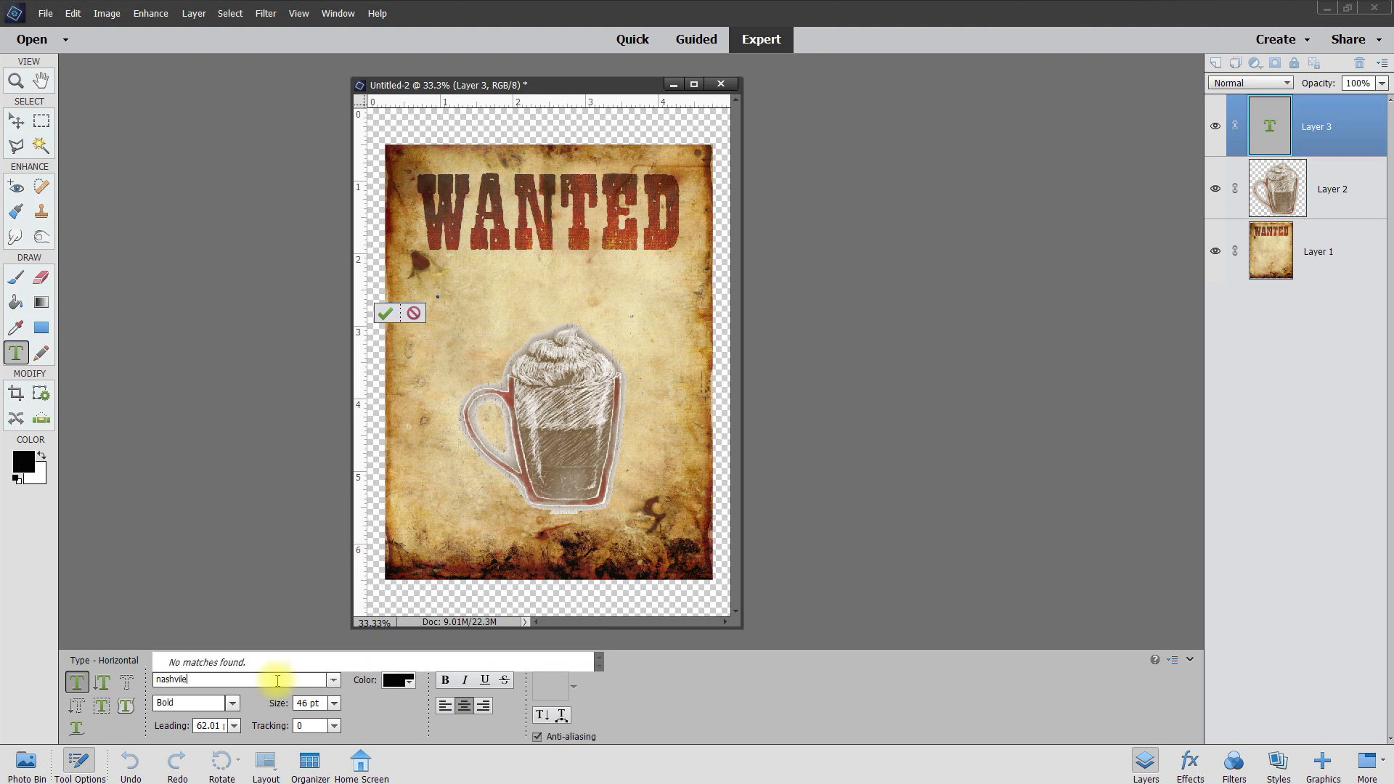
key("BackSpace")
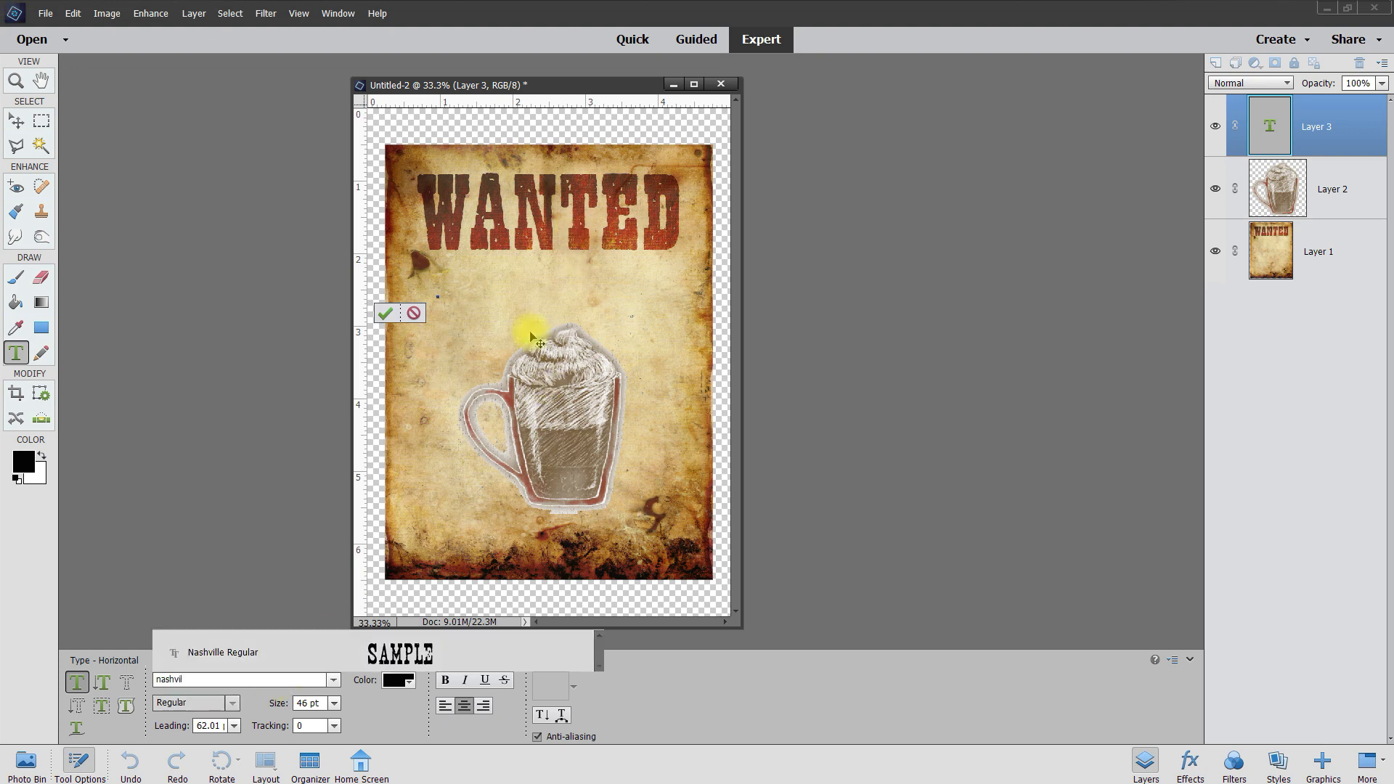
left_click(390, 659)
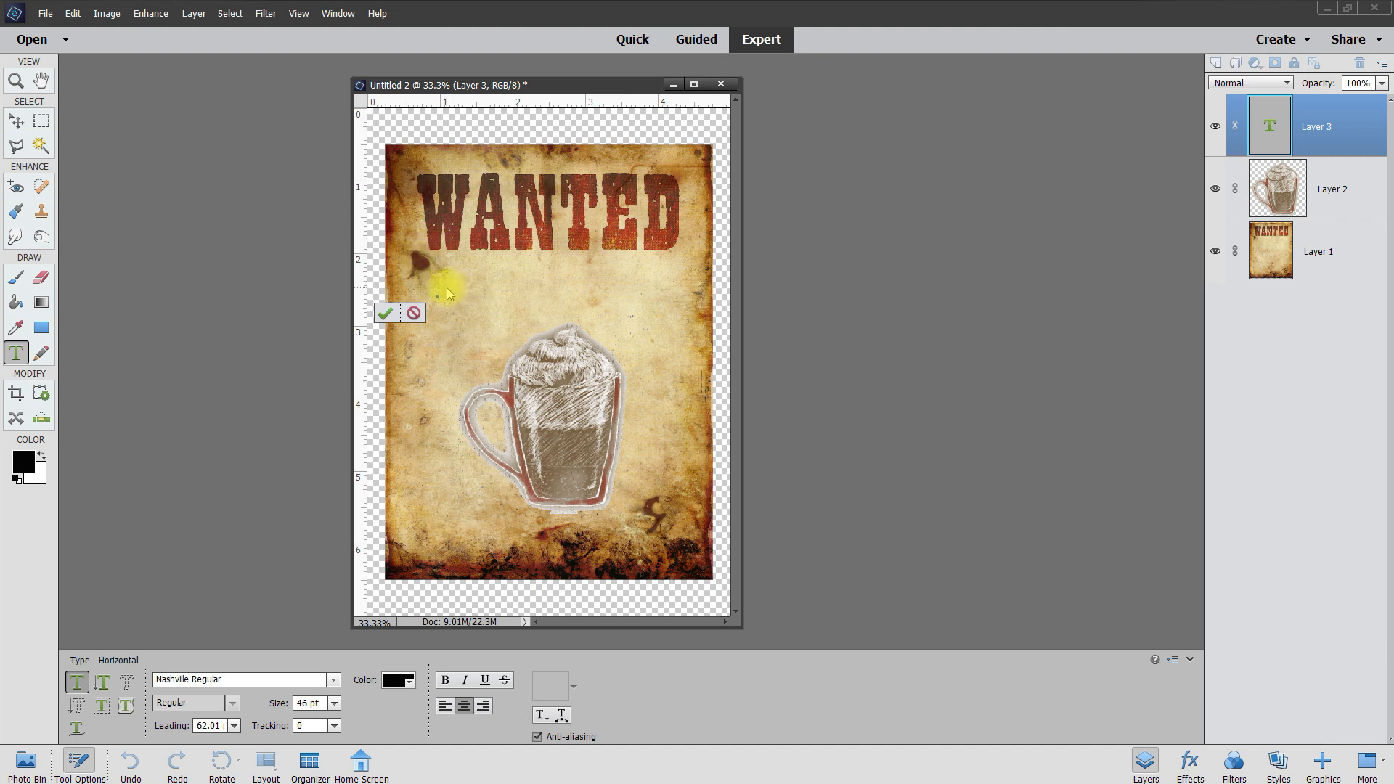
type("MORNING")
key("BackSpace")
key("BackSpace")
key("BackSpace")
key("BackSpace")
key("BackSpace")
key("BackSpace")
key("BackSpace")
key("BackSpace")
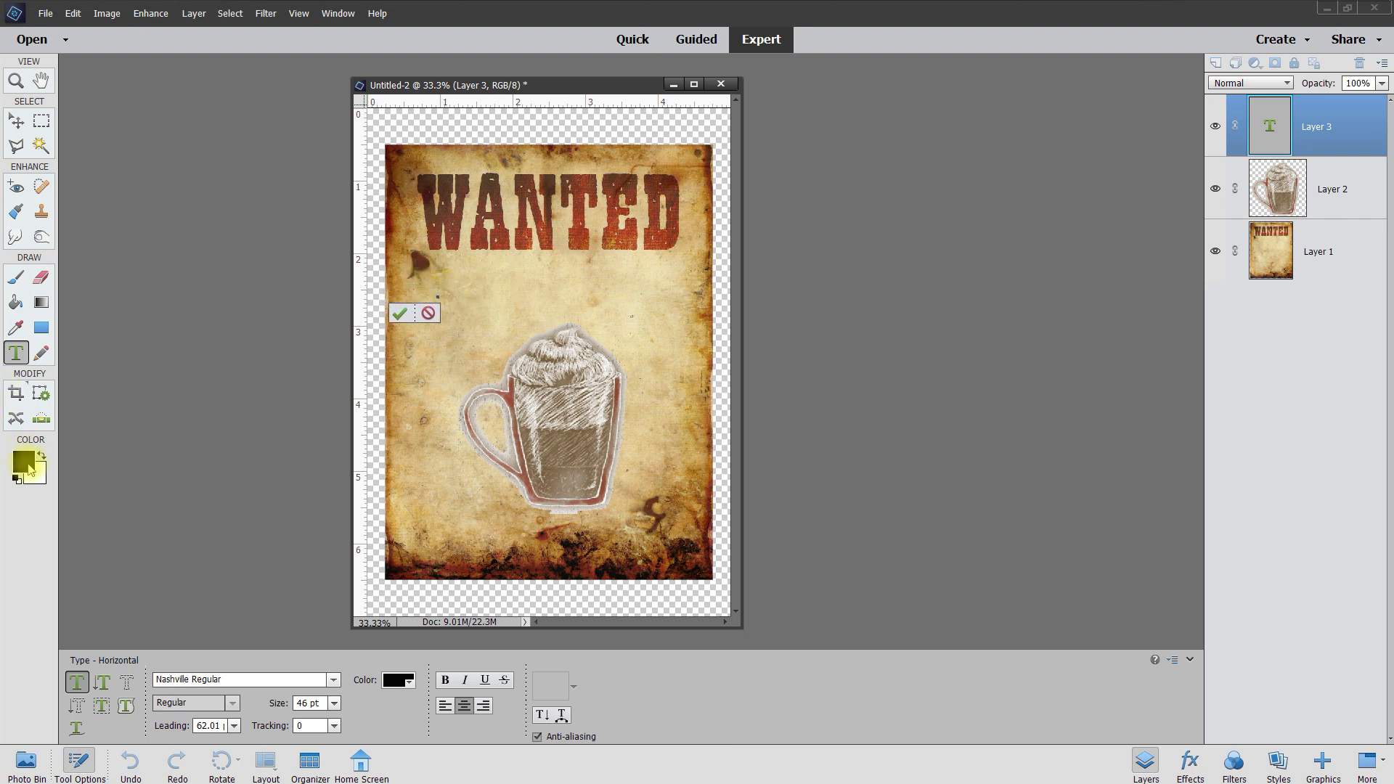
Set the text color to dark red-brown 823c28 by sampling it from the WANTED heading.
left_click(25, 462)
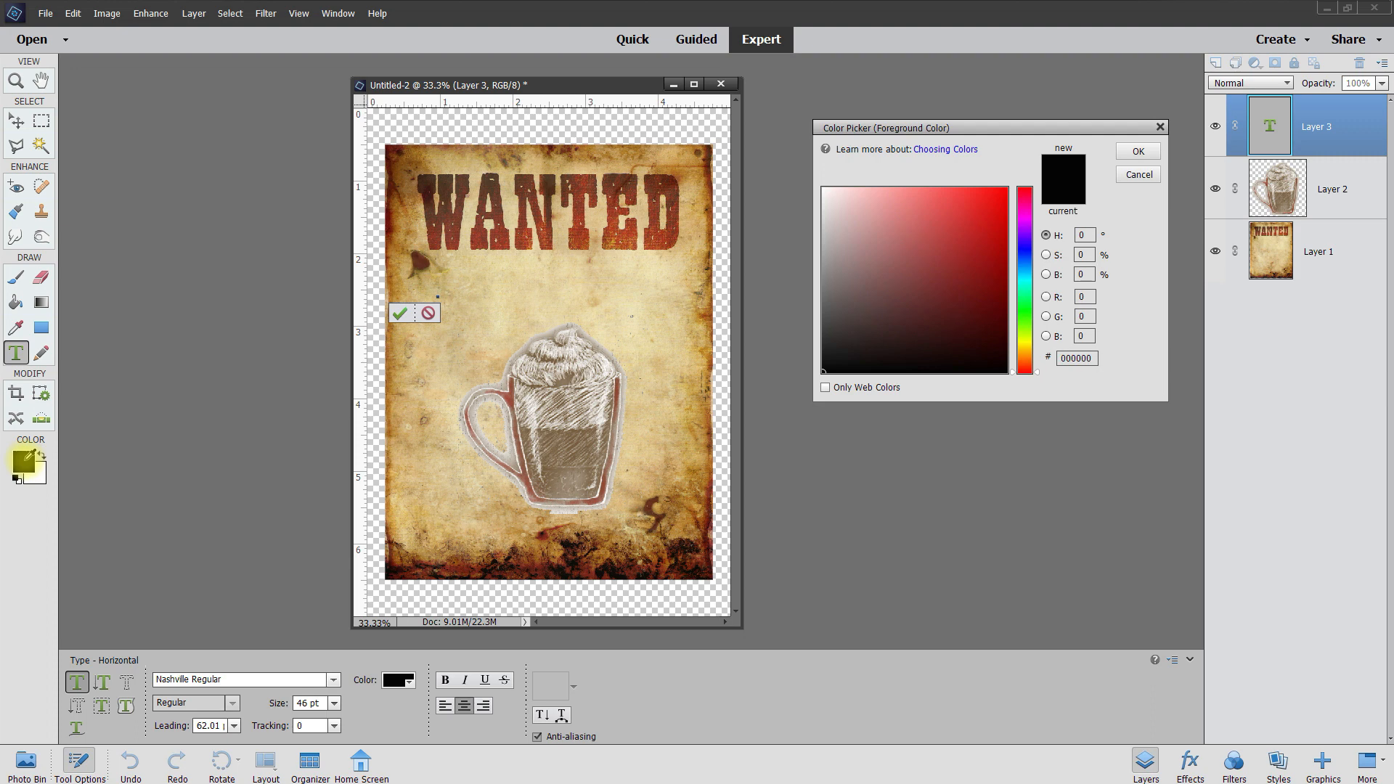
left_click(501, 215)
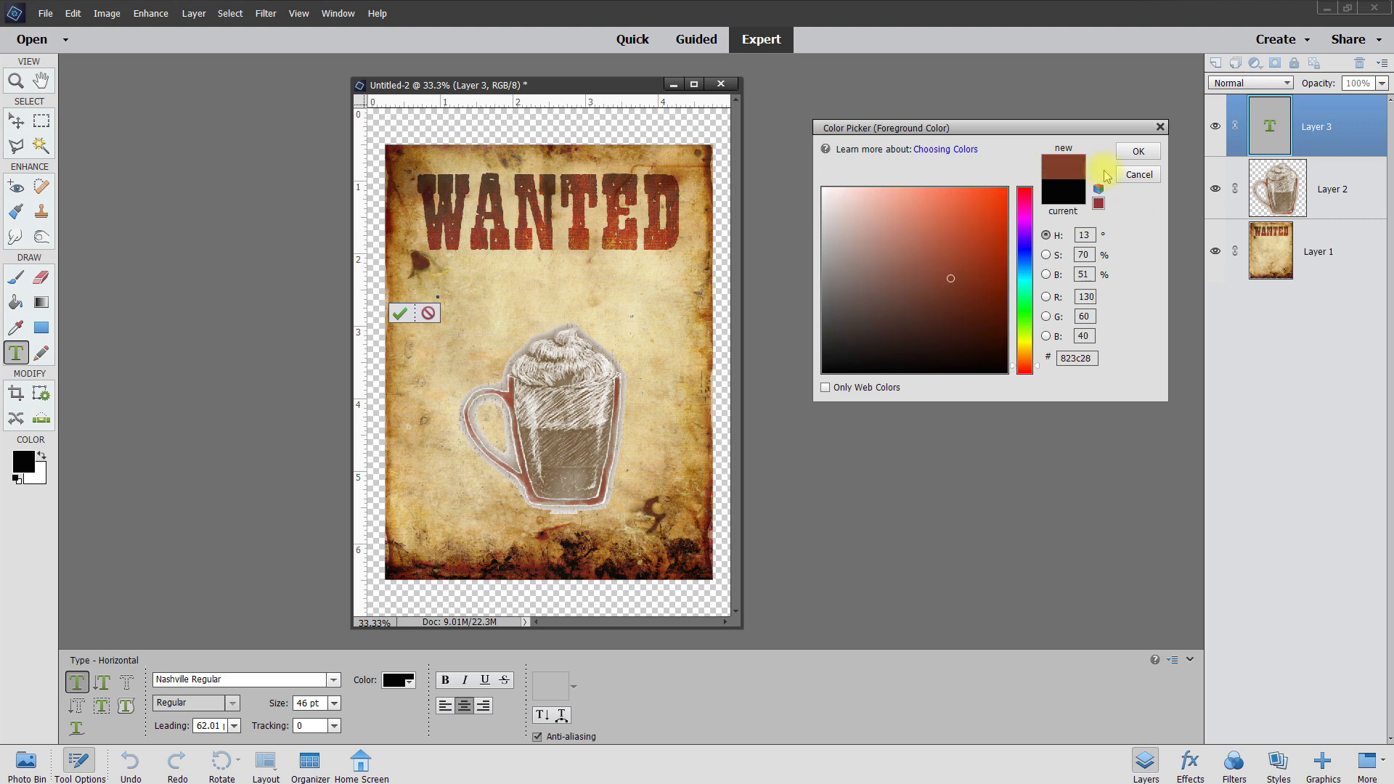
left_click(1141, 151)
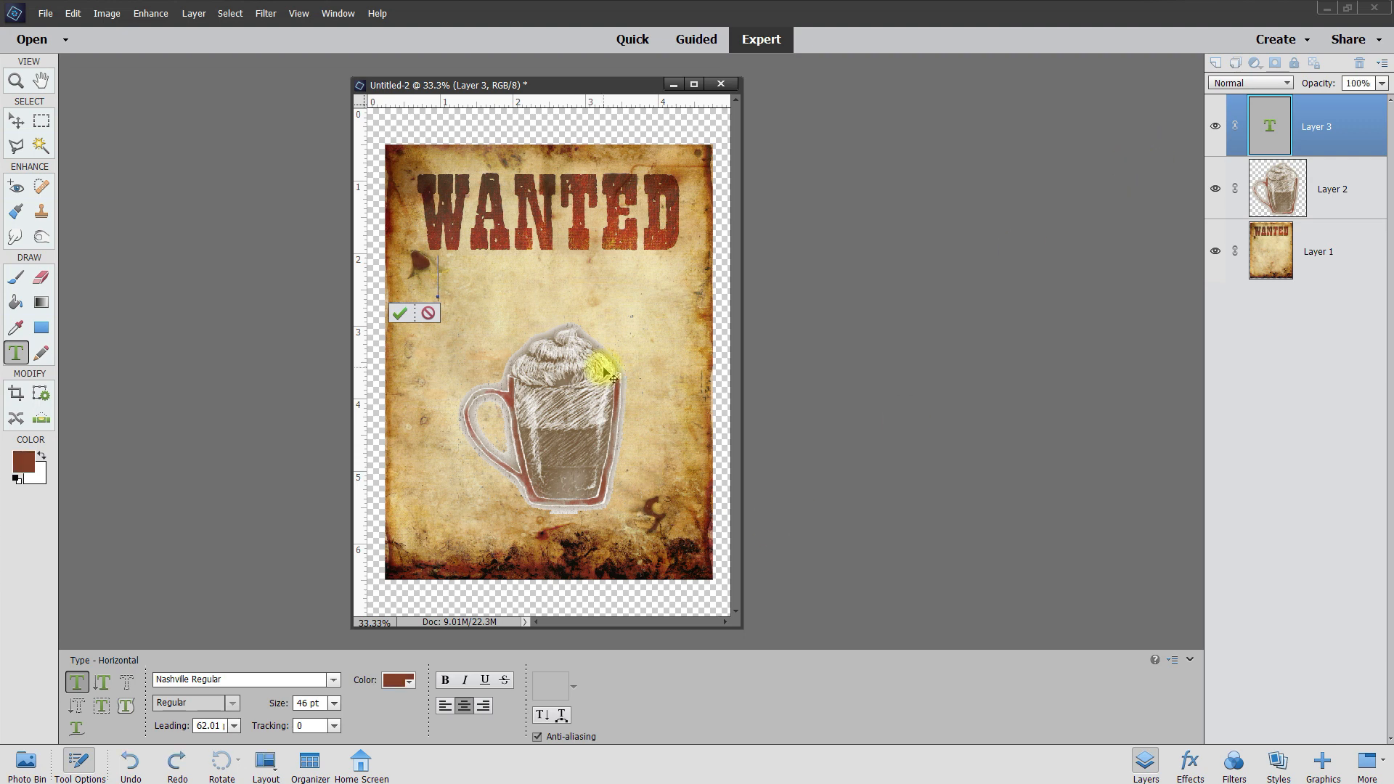
Enter MORNING COFFEE as the text line and center it beneath the WANTED heading.
type("MORNING C")
type("OFFEE")
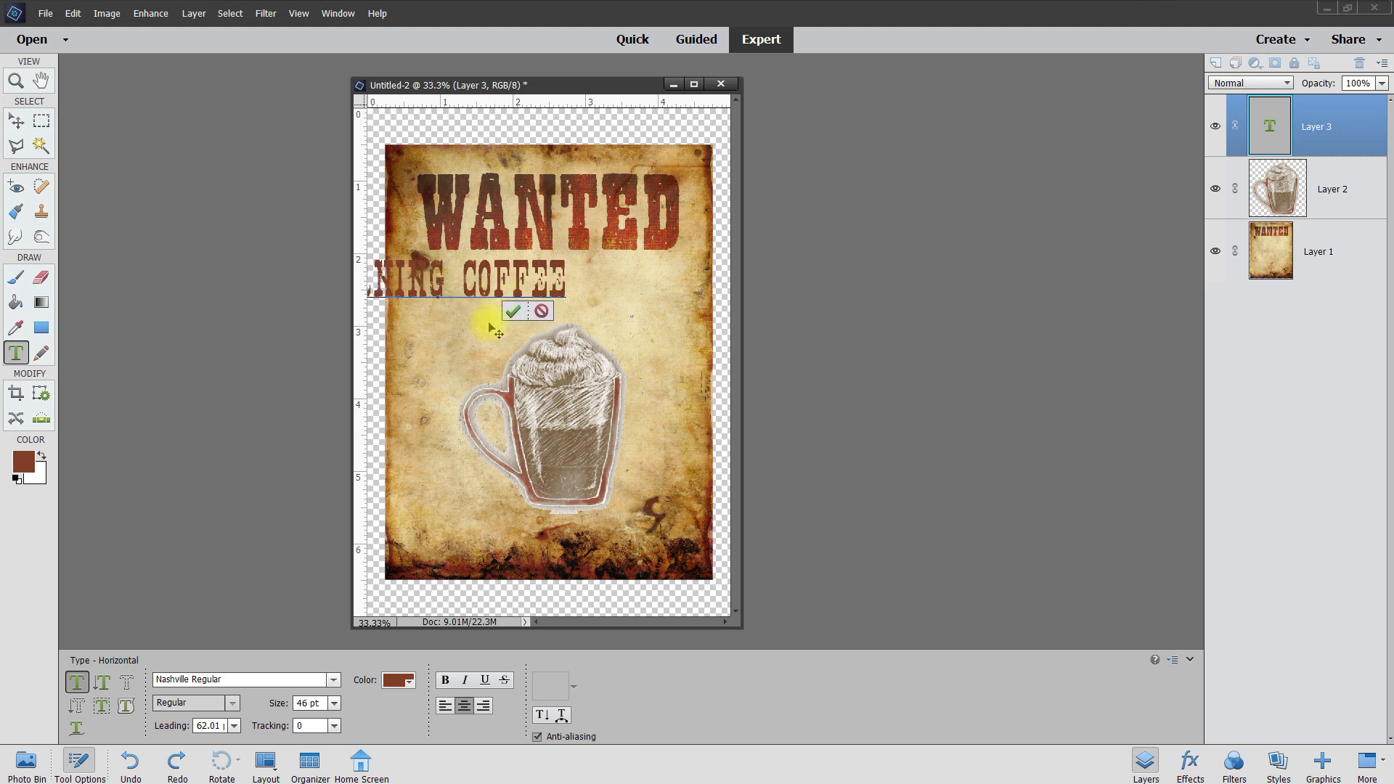
left_click(512, 313)
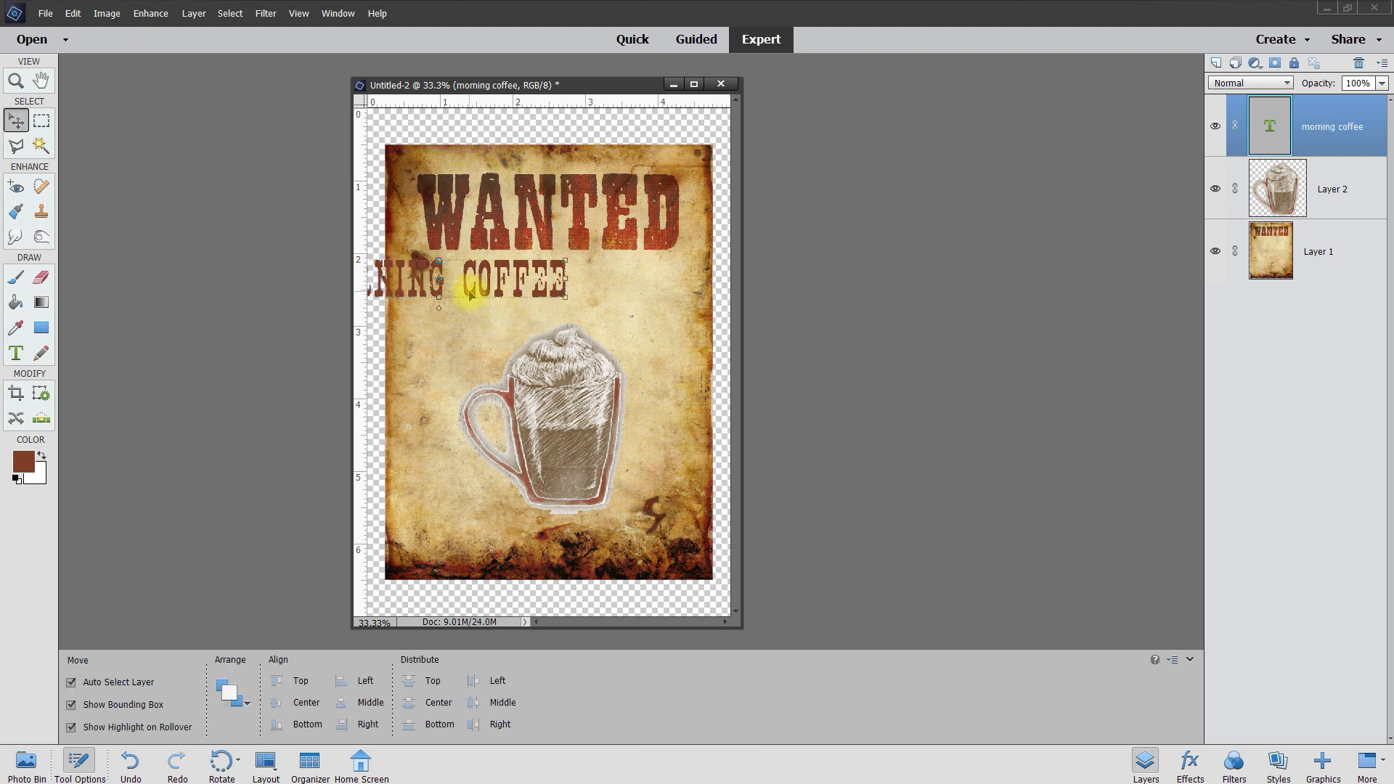
left_click_drag(470, 294, 581, 299)
Enlarge the MORNING COFFEE text to 52 pt and move it slightly lower, between the heading and the mug.
double_click(531, 295)
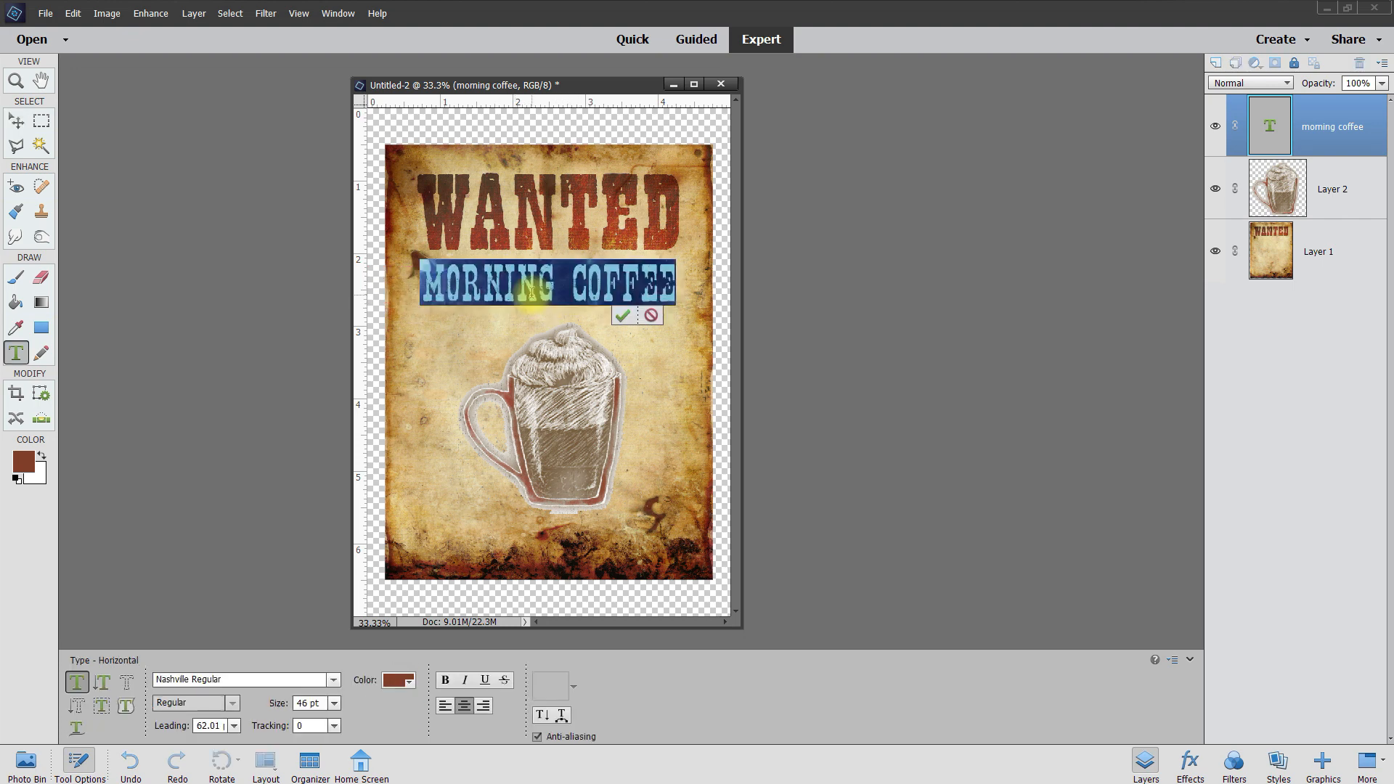
left_click(323, 702)
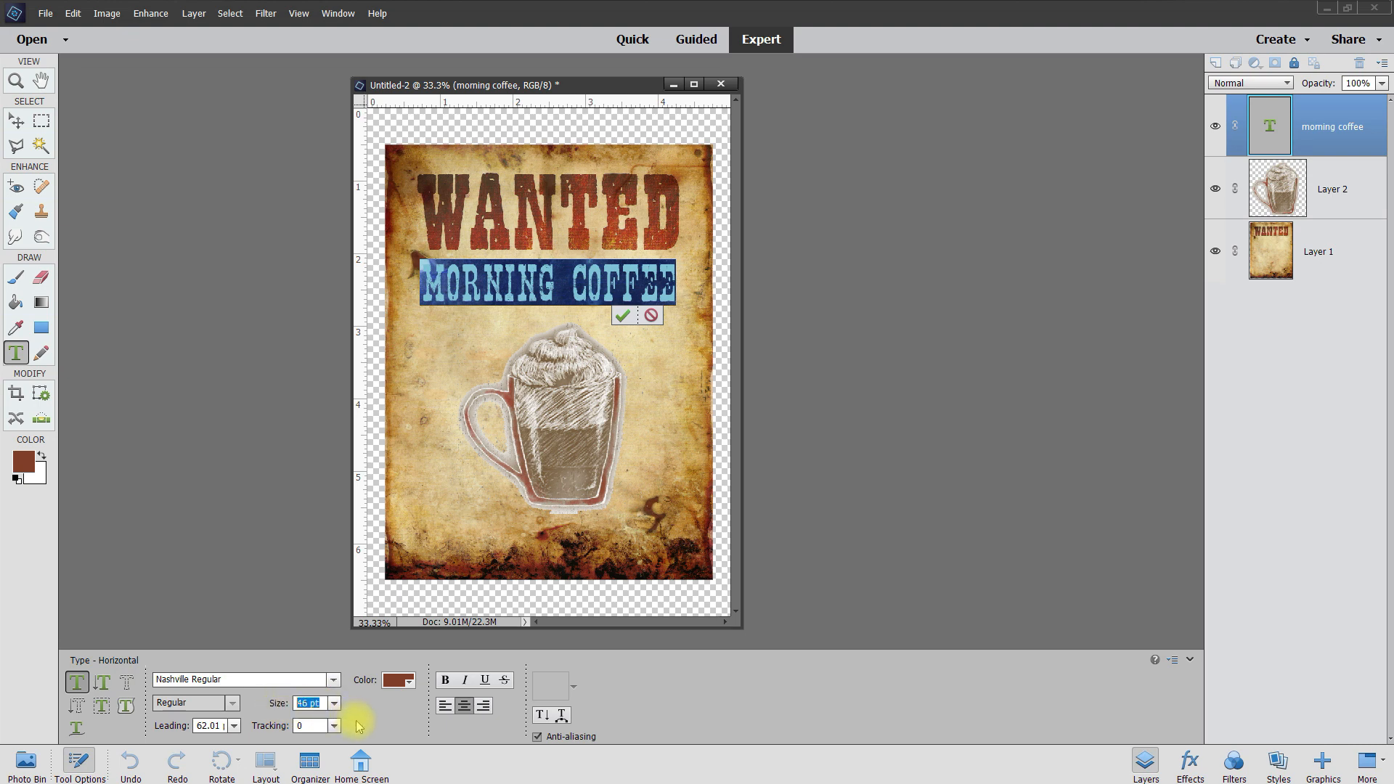
key("Up")
key("Up")
key("Up")
key("Up")
key("Up")
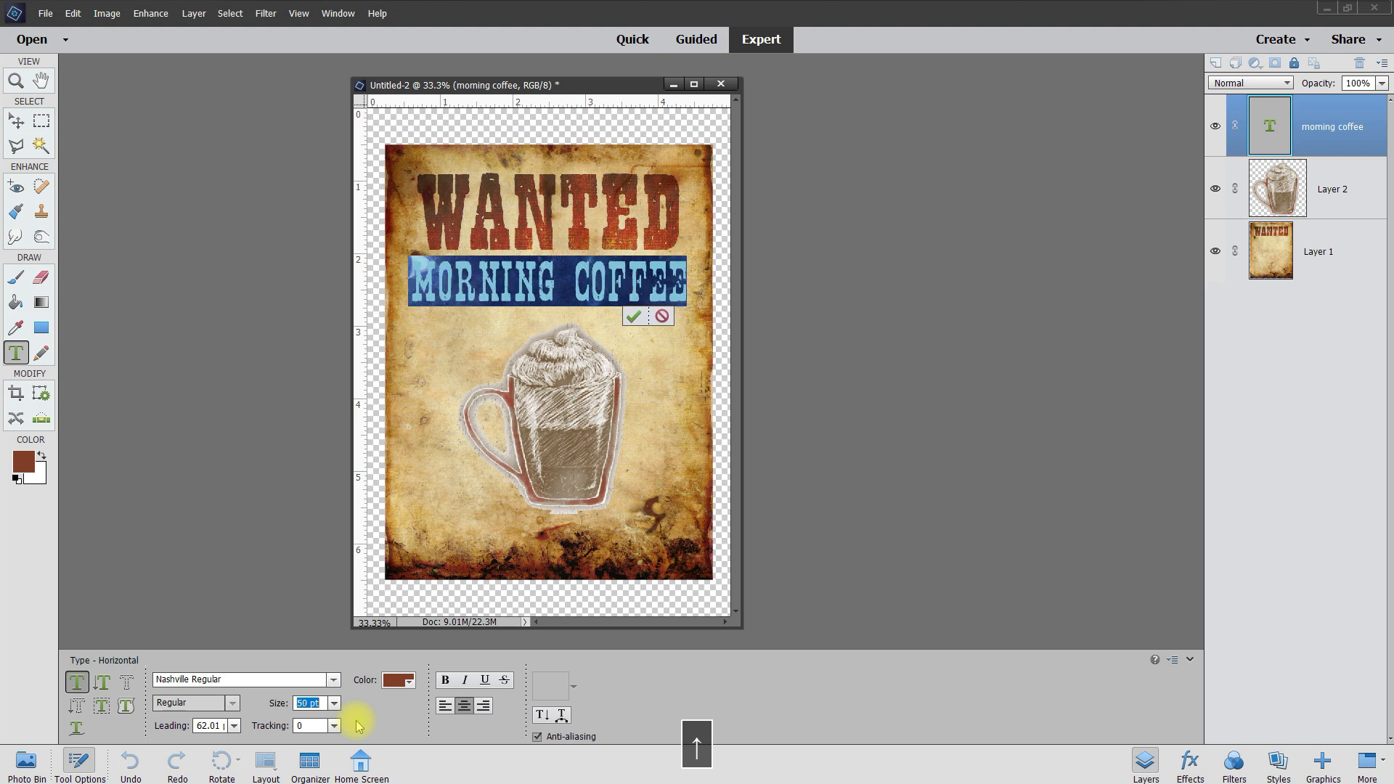
key("Up")
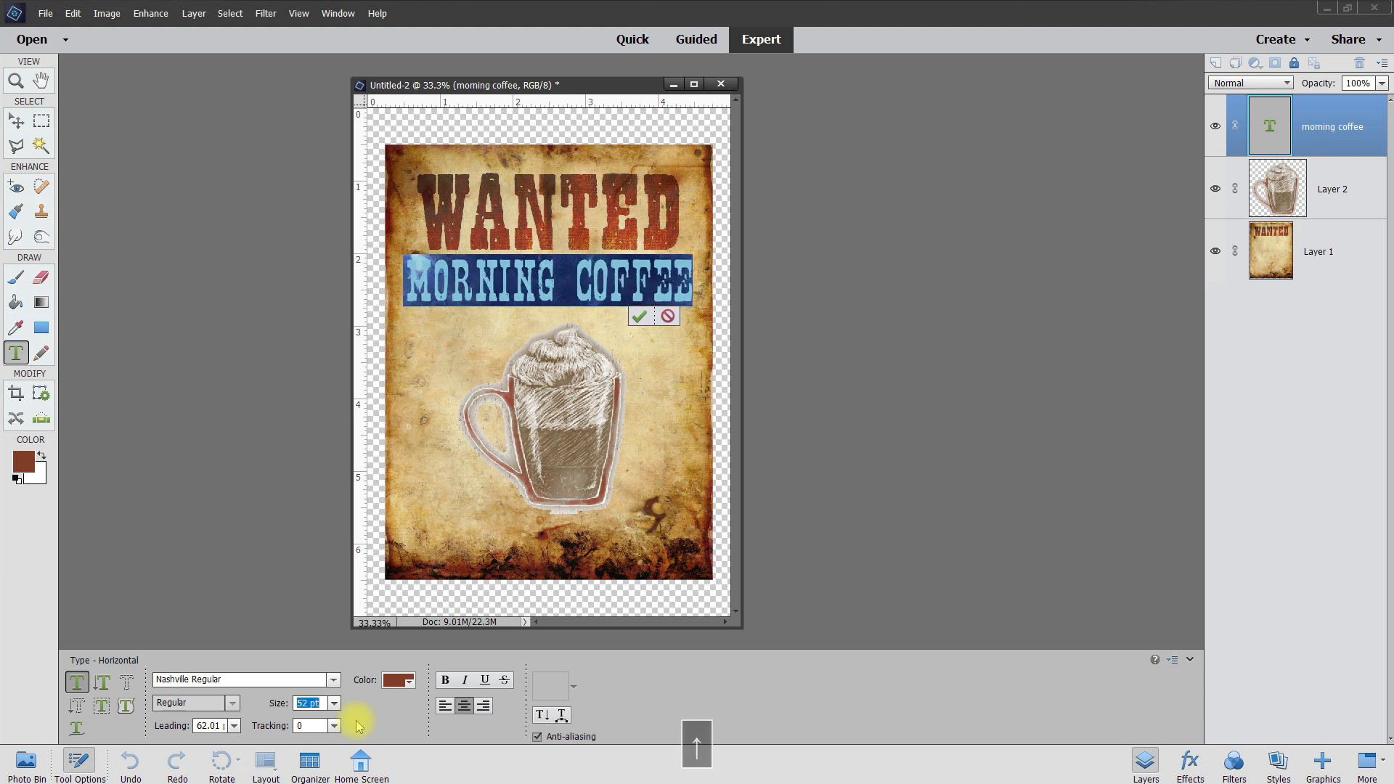
left_click(640, 317)
key("v")
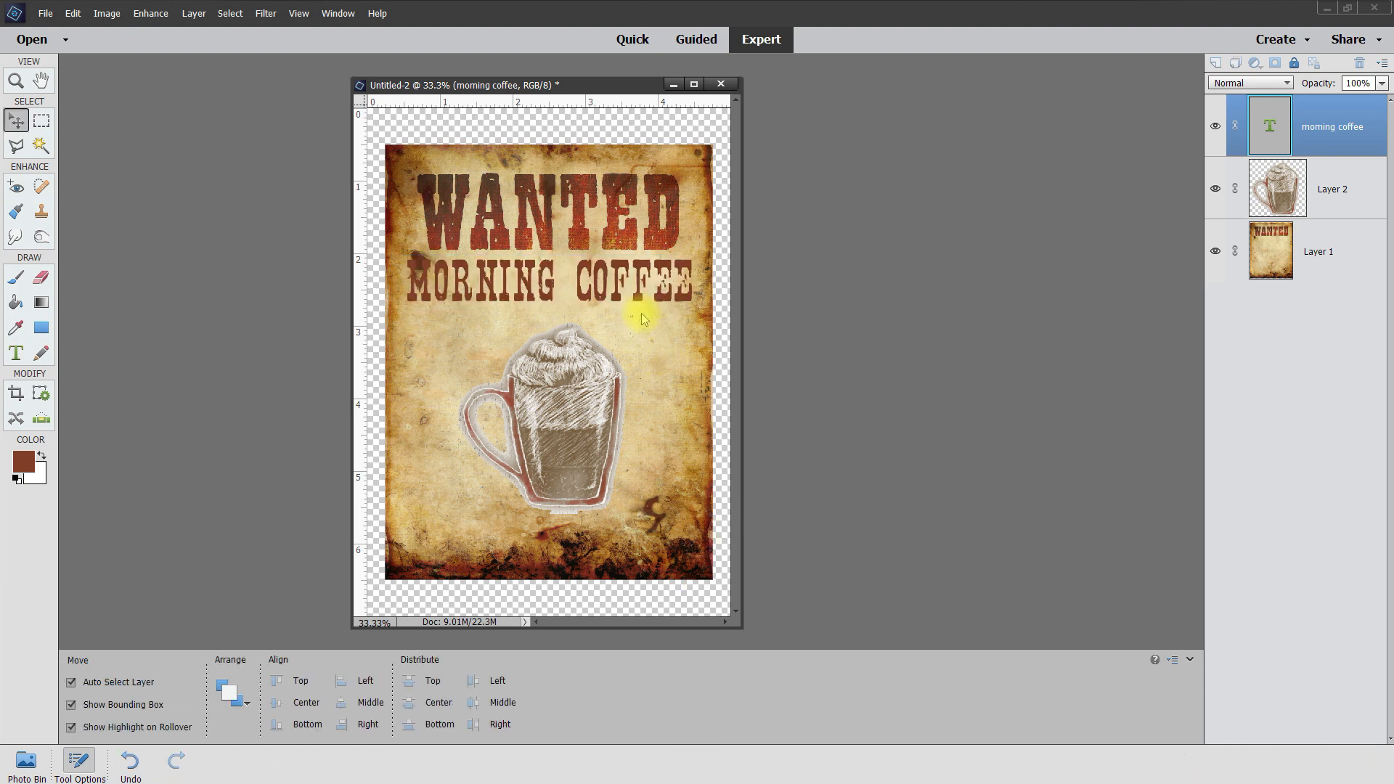
left_click_drag(492, 296, 493, 301)
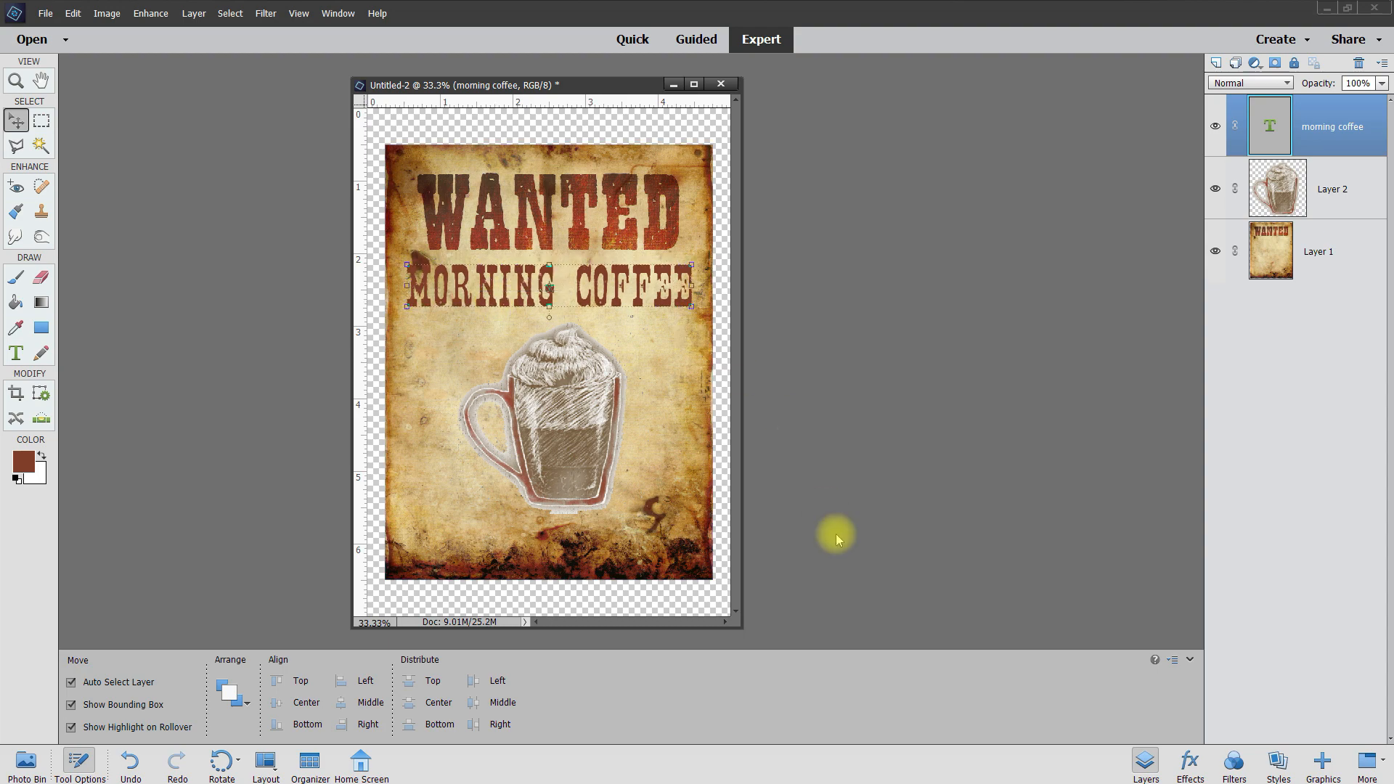
Simplify the morning coffee text layer into a regular pixel layer.
key("ctrl+plus")
key("ctrl+plus")
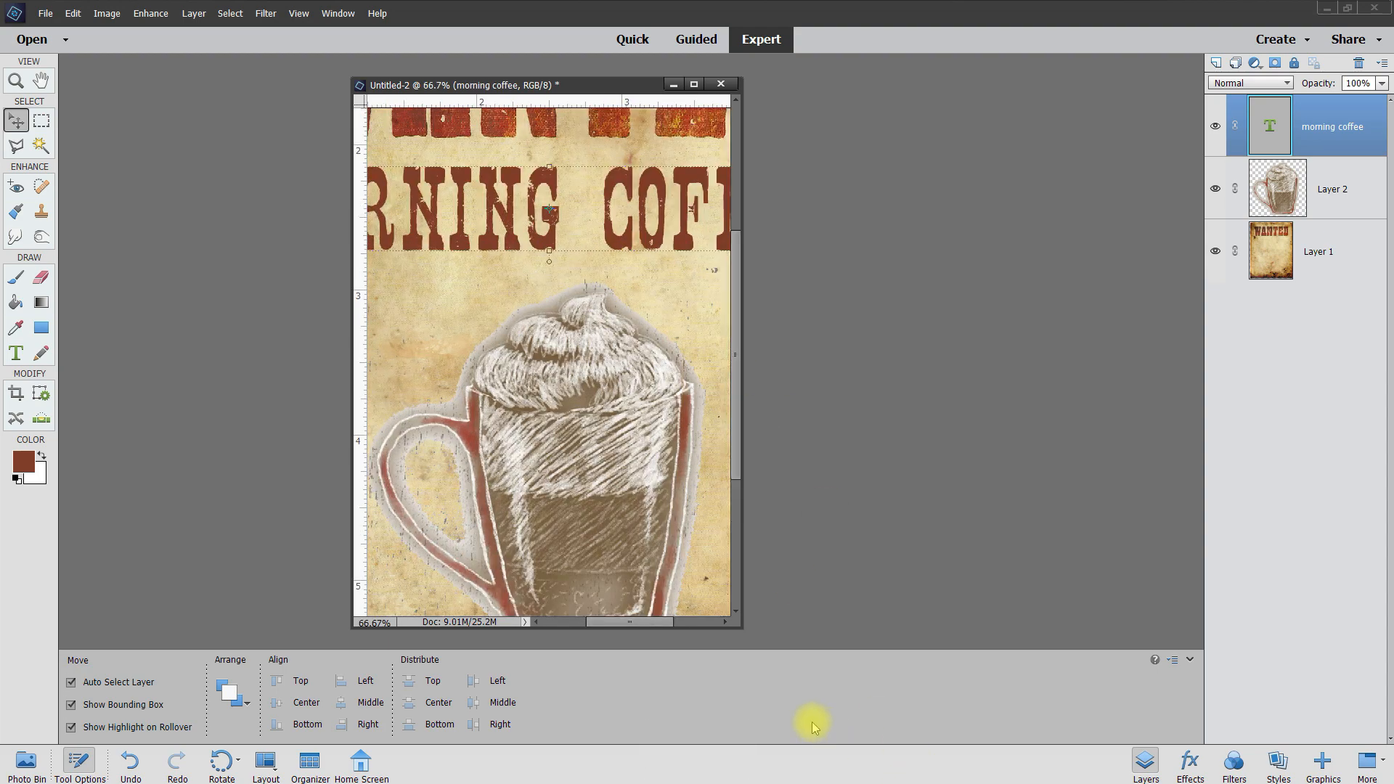
left_click_drag(741, 623, 1114, 779)
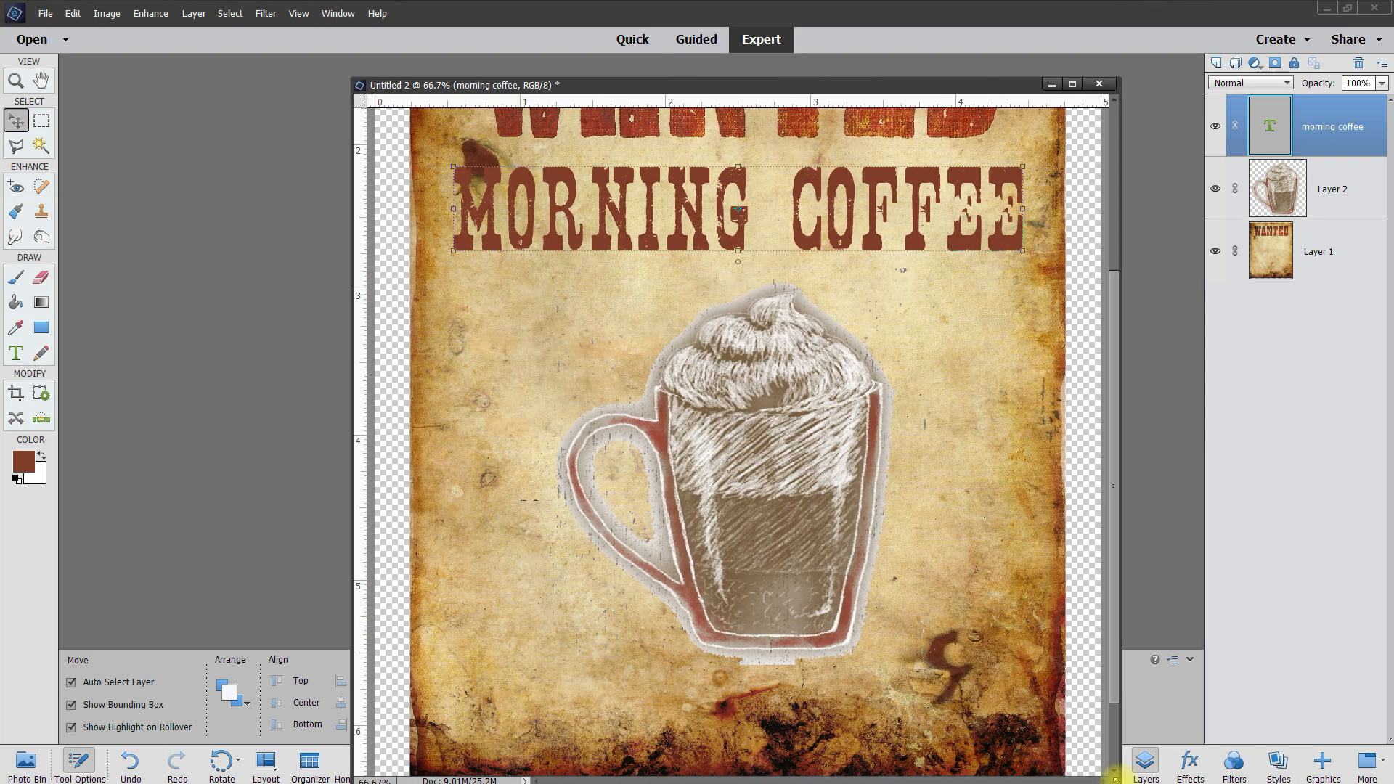
left_click_drag(1113, 348, 1110, 249)
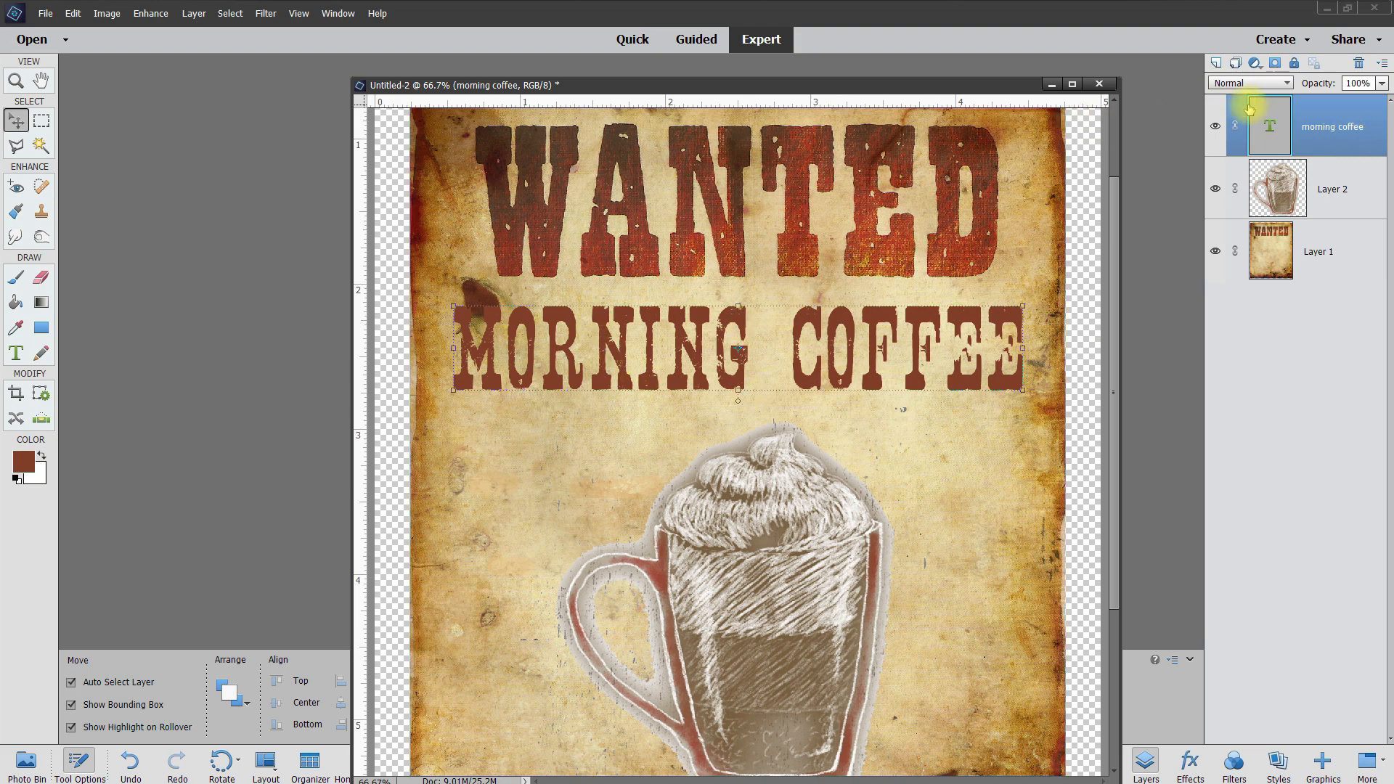
right_click(1313, 137)
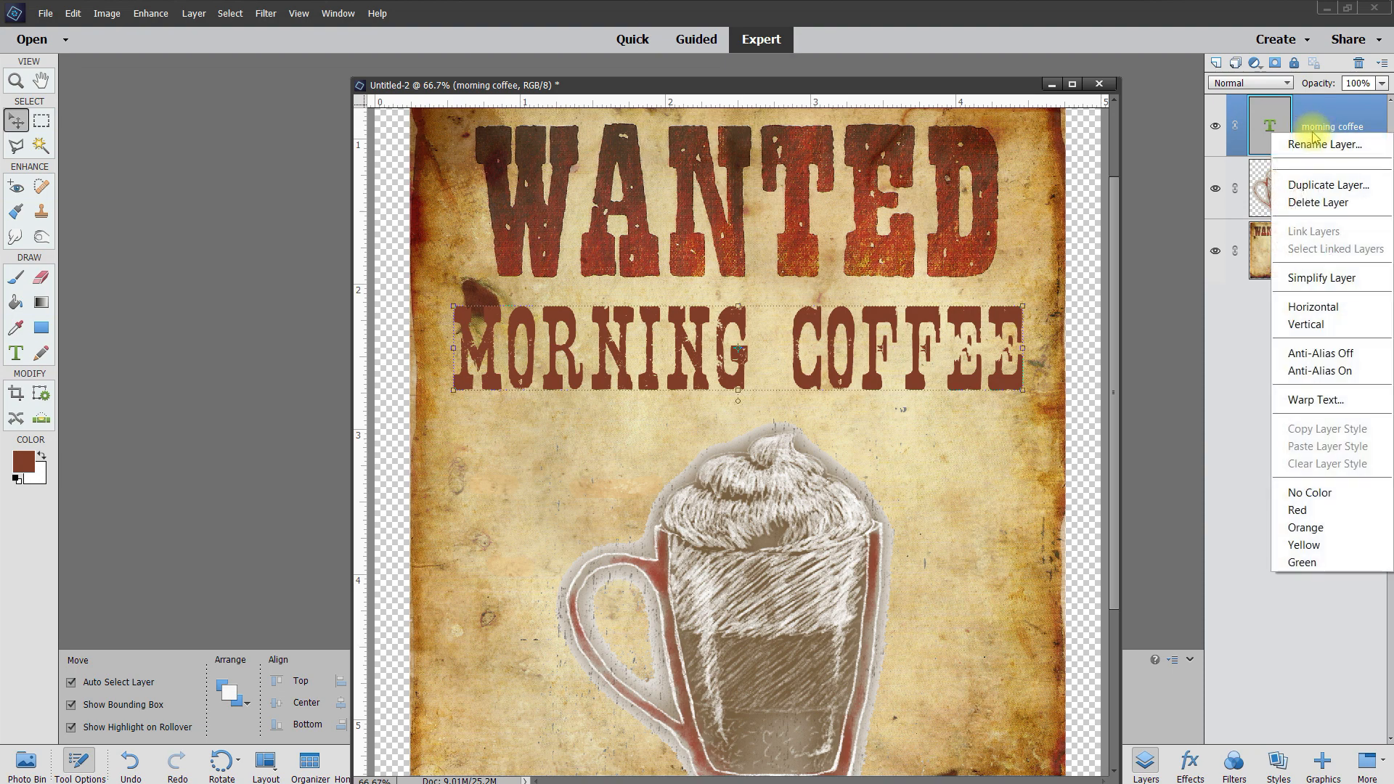
left_click(1321, 277)
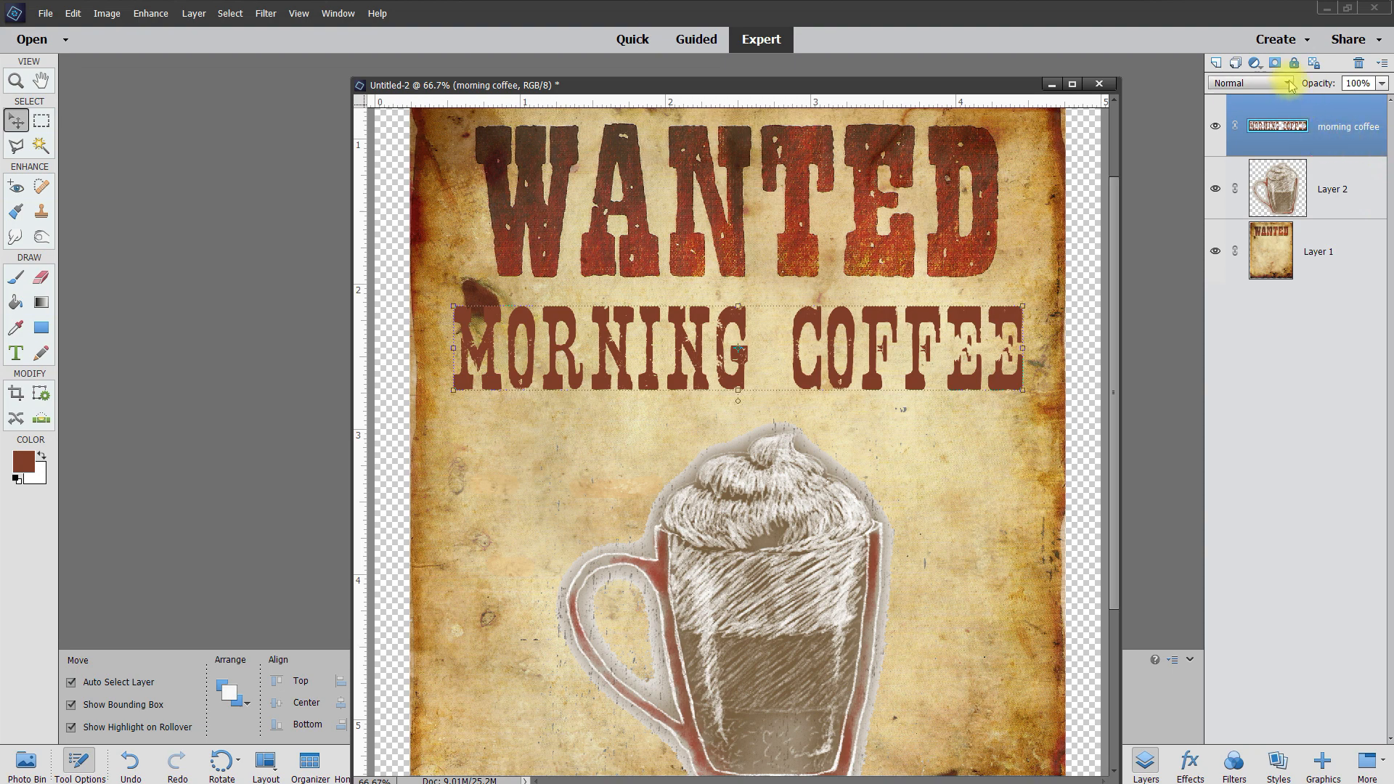
Try the Screen blend mode on the morning coffee layer, and settle on Multiply.
left_click(1289, 85)
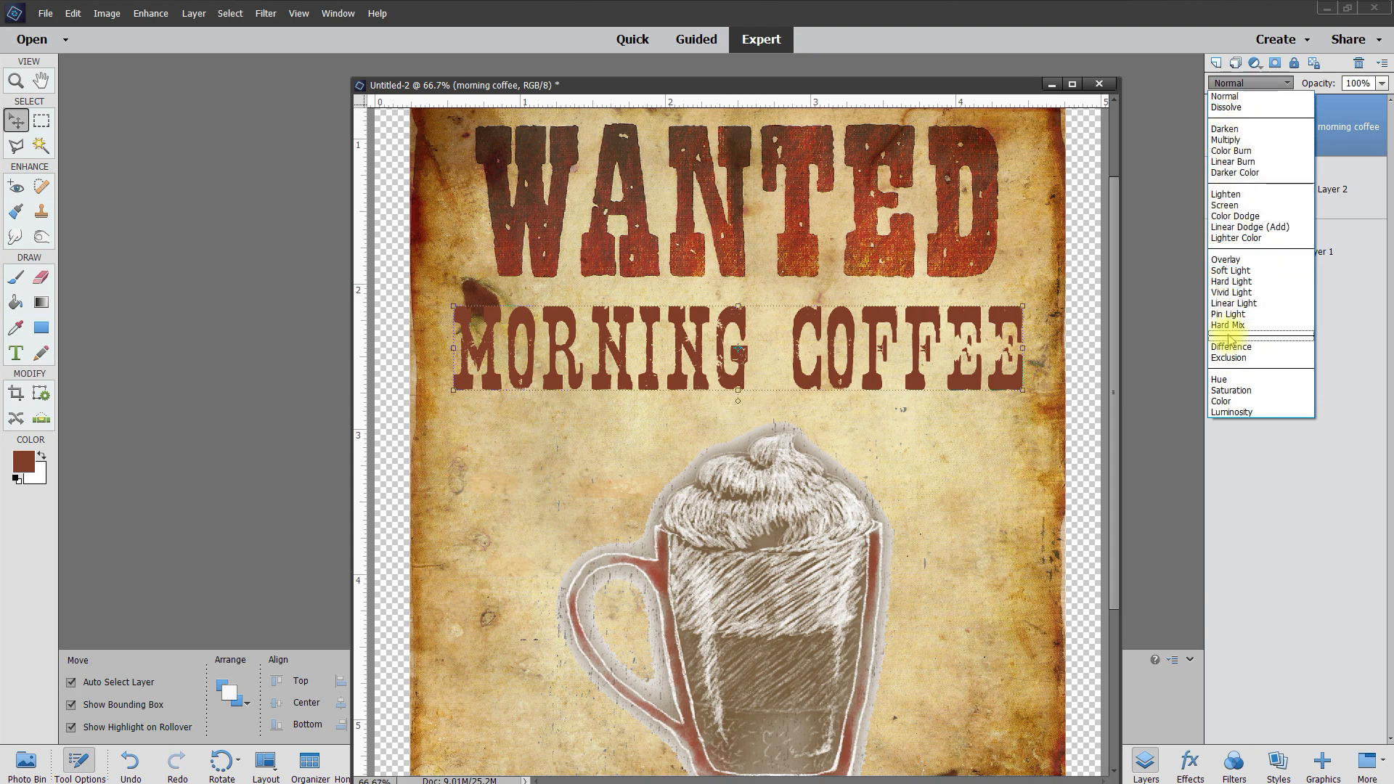
left_click(1224, 205)
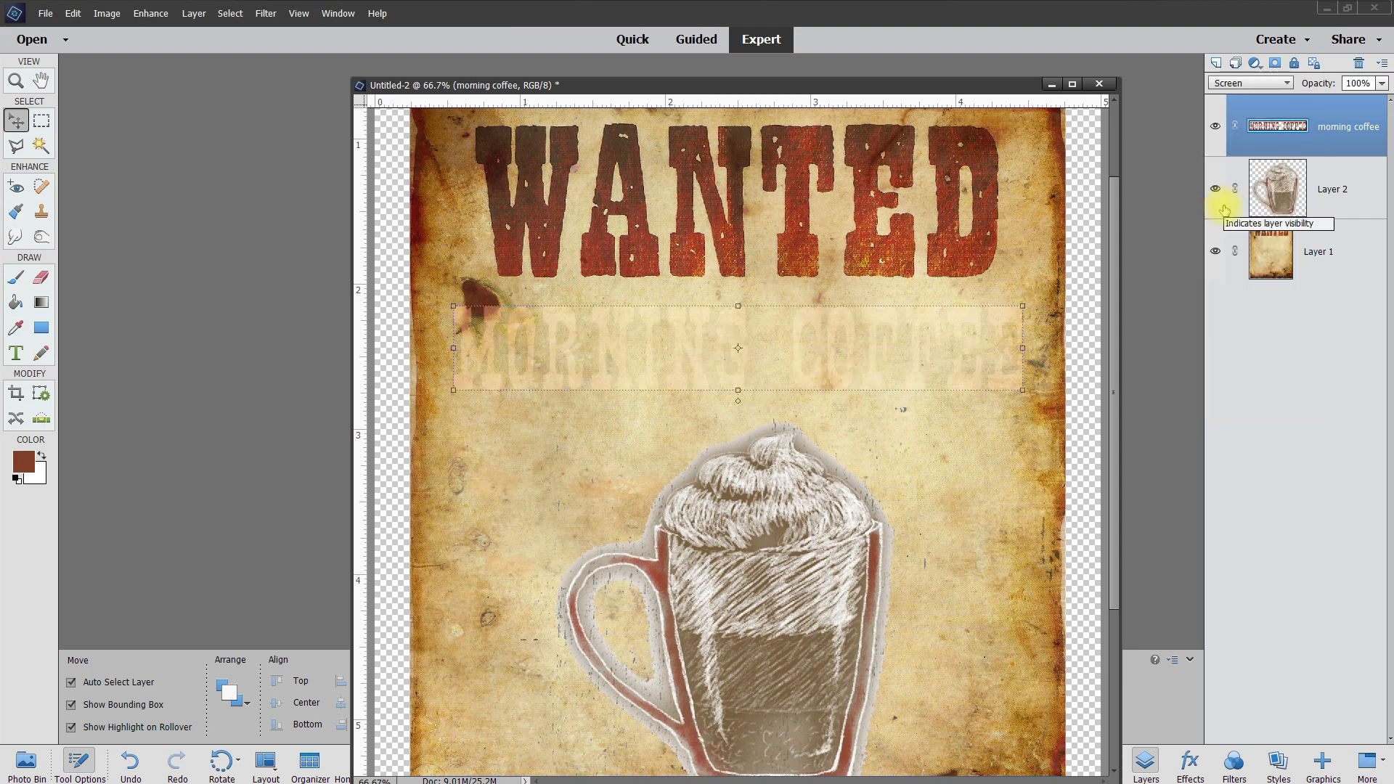
left_click(1291, 84)
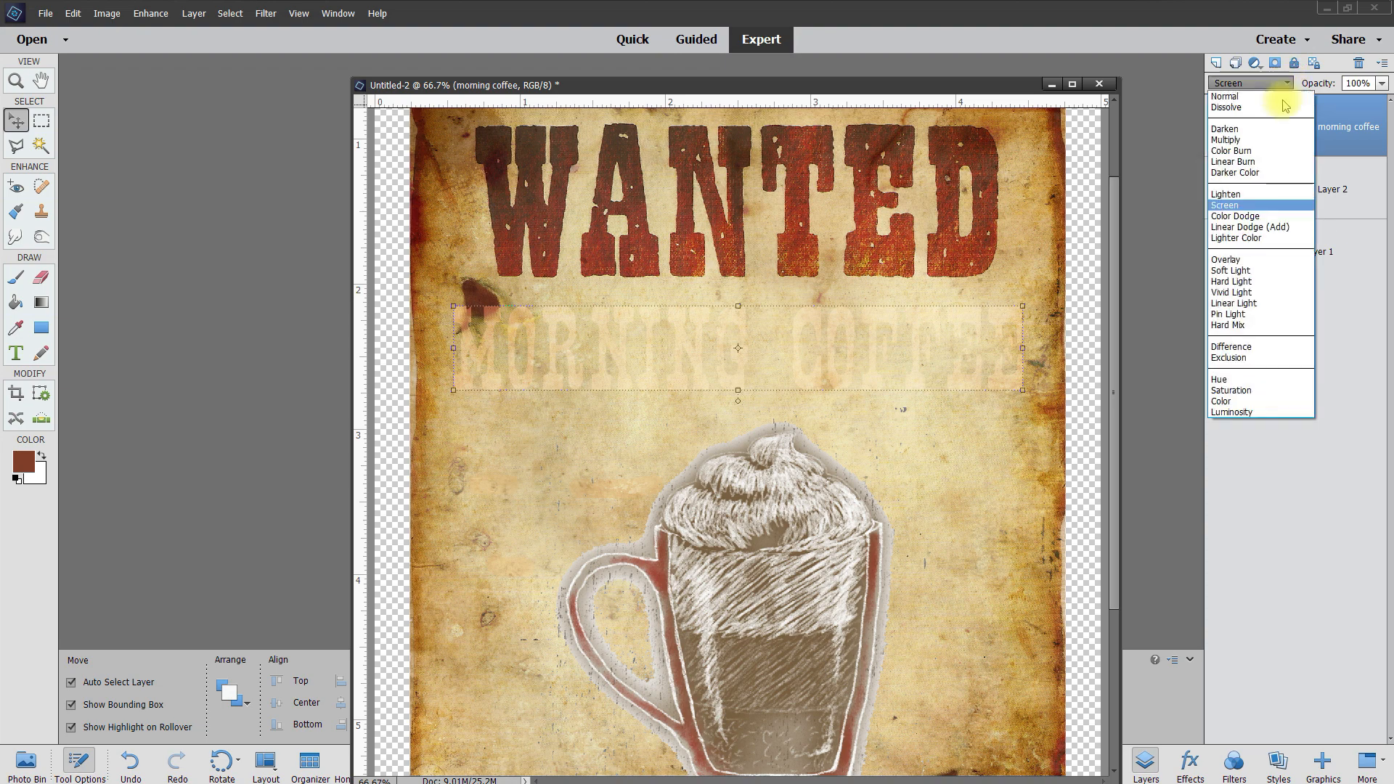
left_click(1224, 140)
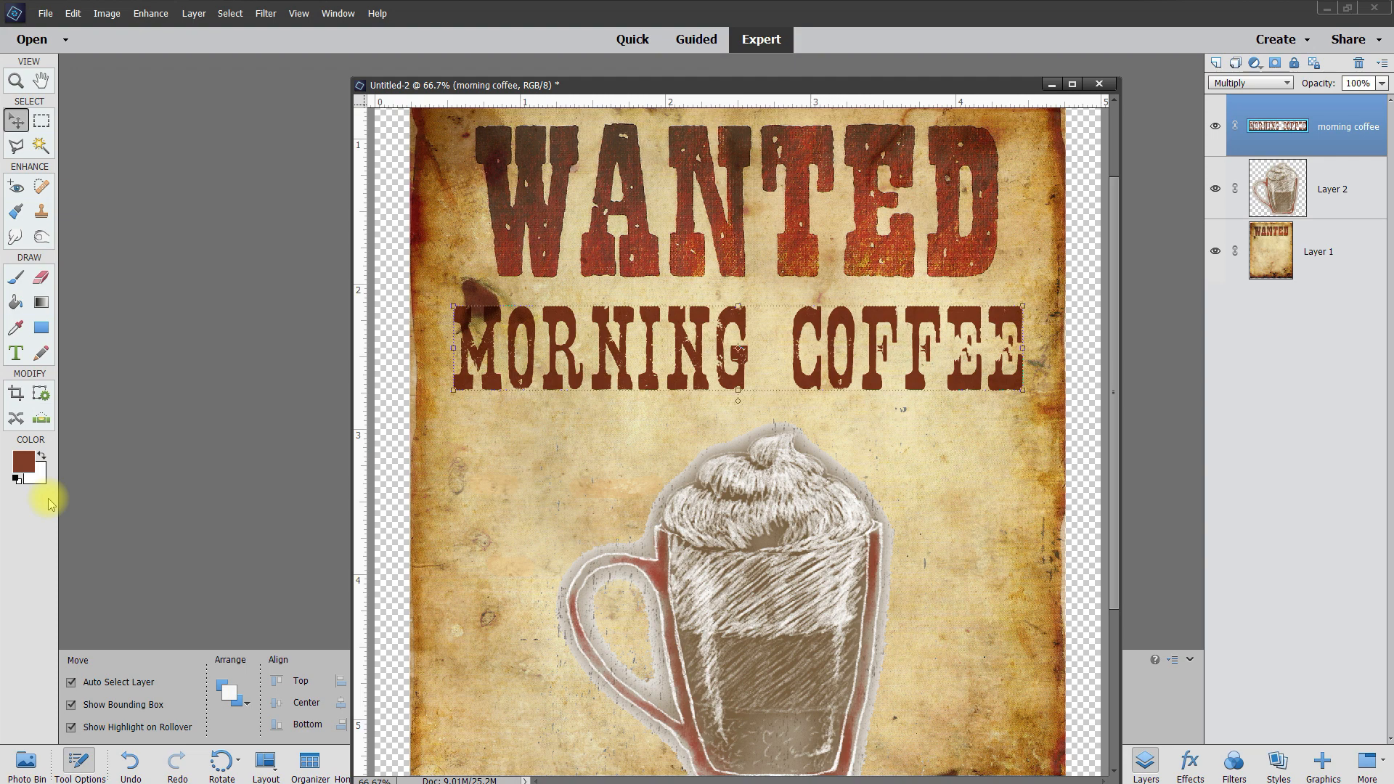
Lighten the lower parts of the MORNING COFFEE letters with the Dodge tool set to the Highlights range.
left_click(41, 237)
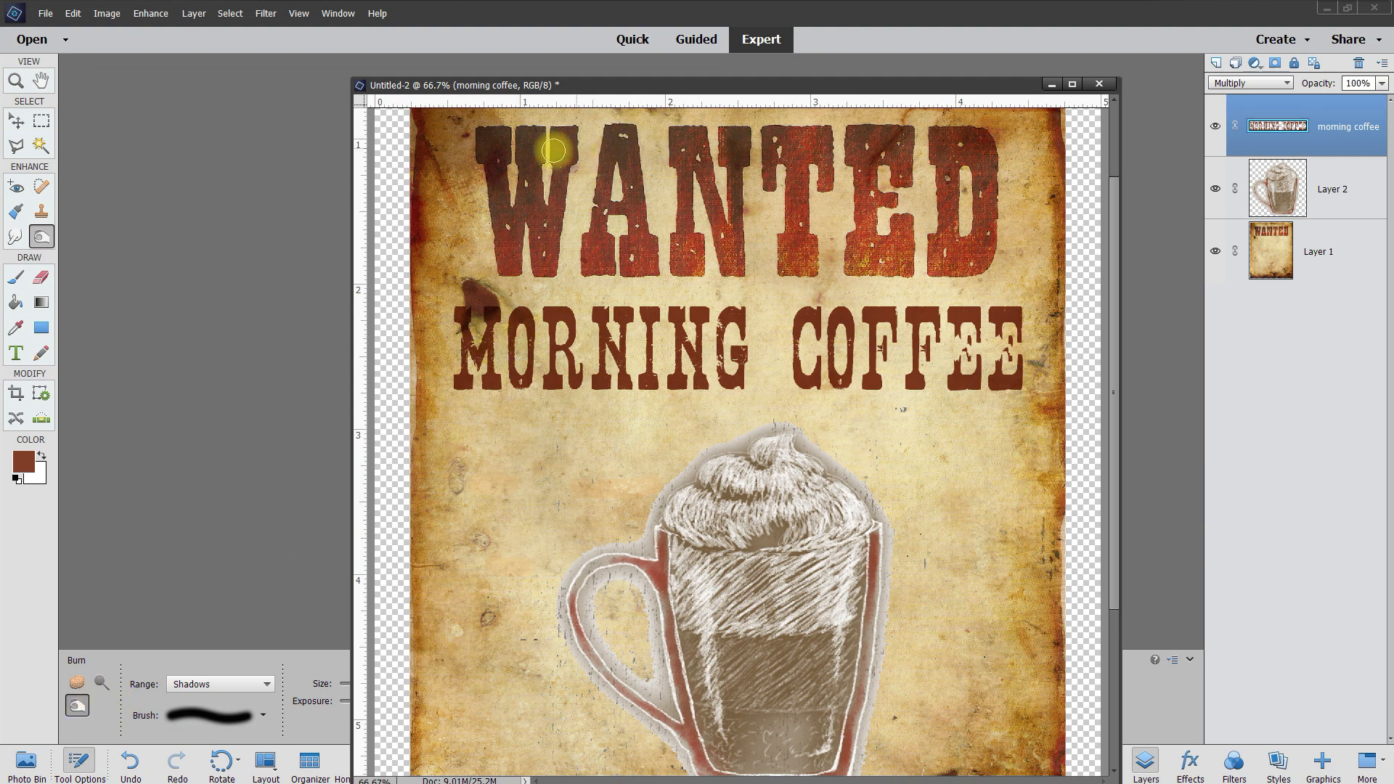
left_click(101, 683)
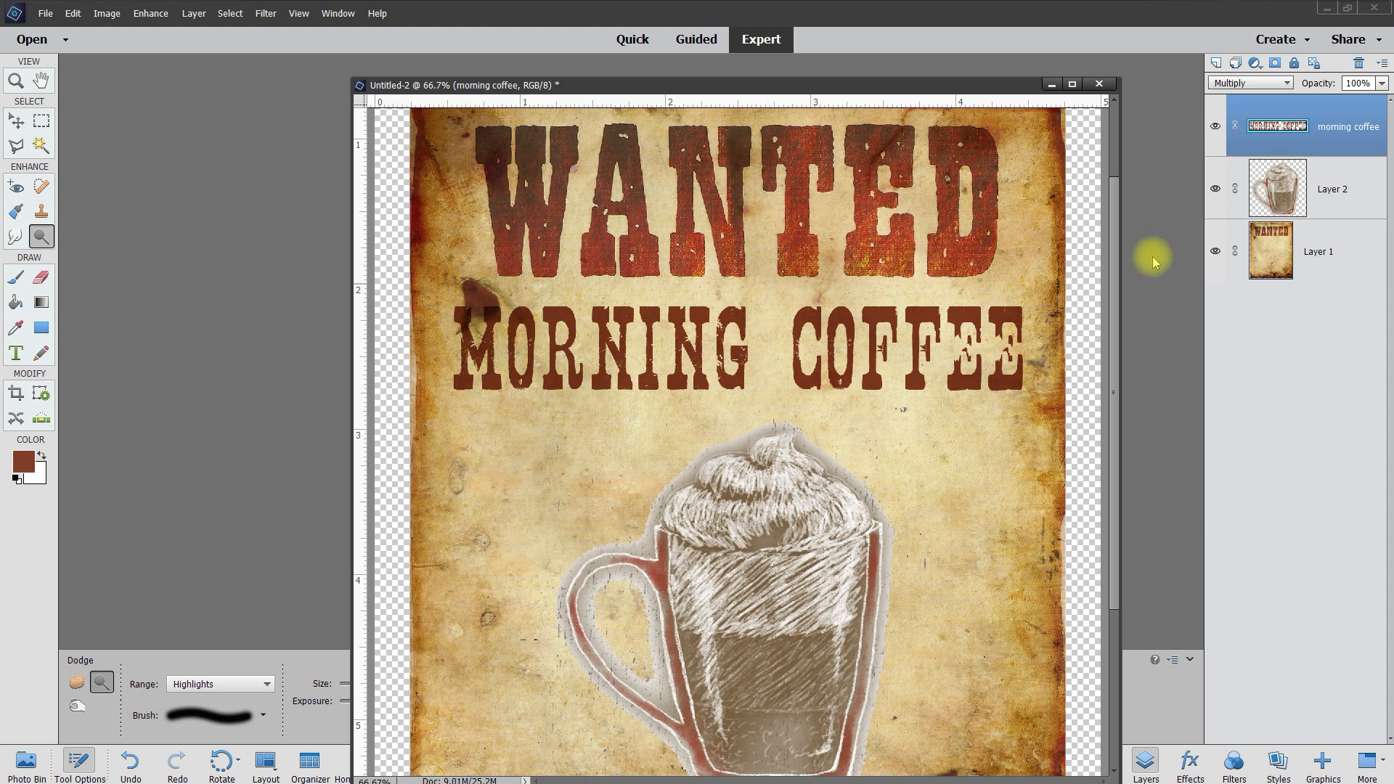
left_click(1314, 144)
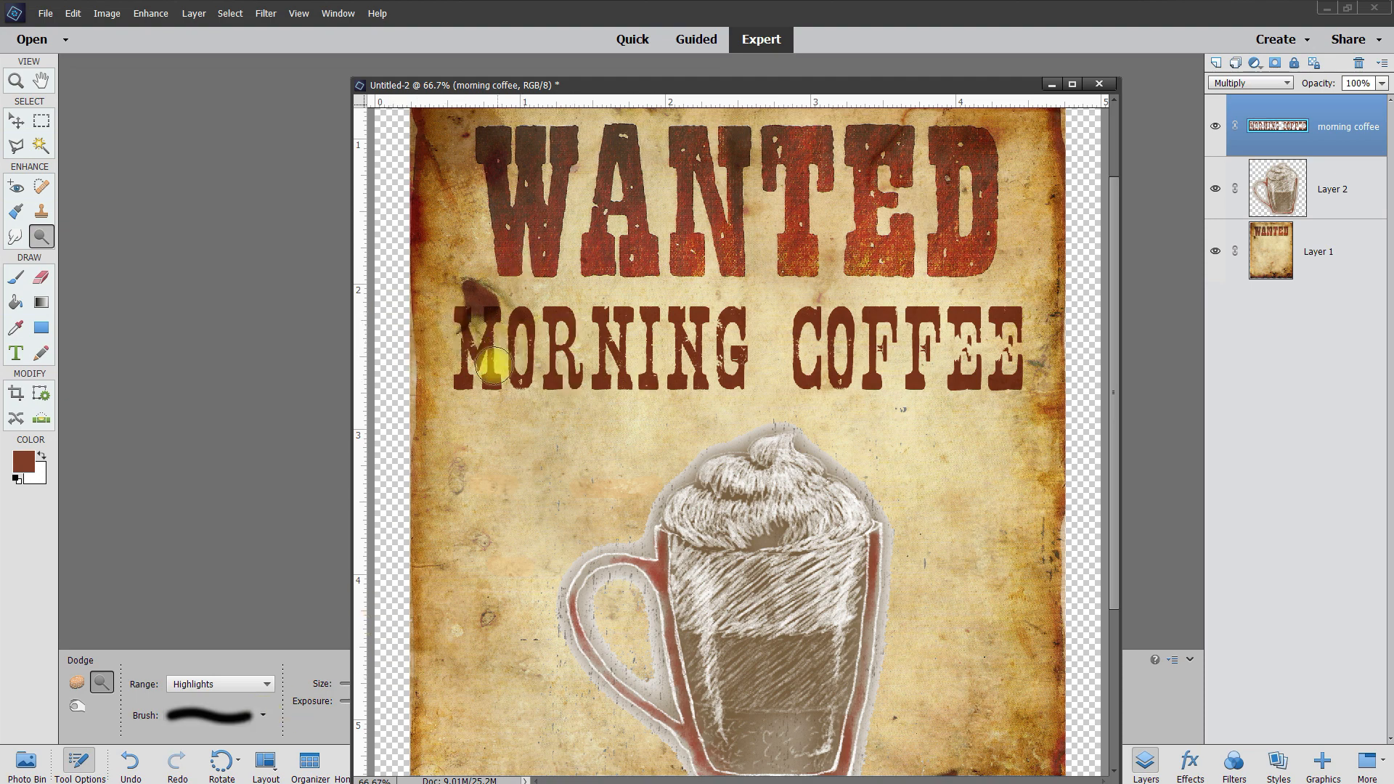
mouse_move(473, 372)
left_mouse_down()
mouse_move(541, 372)
mouse_move(498, 358)
mouse_move(583, 370)
mouse_move(525, 372)
mouse_move(602, 371)
mouse_move(547, 372)
mouse_move(600, 382)
mouse_move(554, 383)
mouse_move(584, 387)
mouse_move(594, 370)
mouse_move(577, 367)
mouse_move(652, 384)
mouse_move(599, 368)
mouse_move(714, 378)
mouse_move(649, 355)
mouse_move(722, 365)
mouse_move(697, 382)
mouse_move(728, 390)
mouse_move(665, 376)
mouse_move(705, 387)
mouse_move(704, 359)
mouse_move(826, 389)
mouse_move(866, 371)
mouse_move(800, 362)
mouse_move(875, 387)
mouse_move(831, 366)
mouse_move(854, 379)
mouse_move(797, 367)
mouse_move(857, 385)
mouse_move(786, 367)
mouse_move(857, 374)
mouse_move(855, 355)
mouse_move(877, 383)
mouse_move(881, 367)
mouse_move(966, 382)
mouse_move(1023, 371)
mouse_move(955, 366)
mouse_move(1030, 365)
mouse_move(1022, 387)
mouse_move(1022, 368)
mouse_move(964, 384)
mouse_move(1008, 368)
mouse_move(929, 397)
mouse_move(1009, 347)
left_mouse_up()
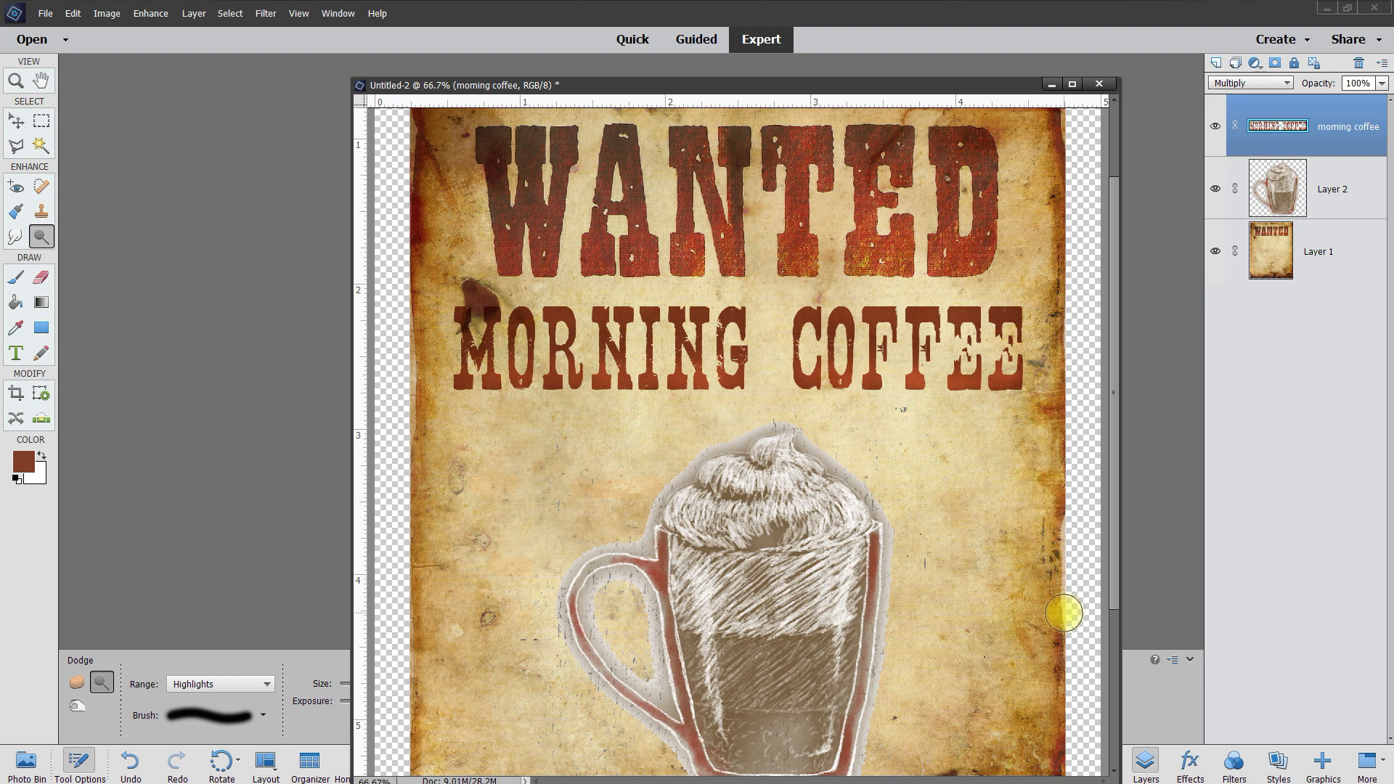
Darken the upper parts of the MORNING COFFEE letters with the Burn tool set to the Shadows range.
left_click(77, 707)
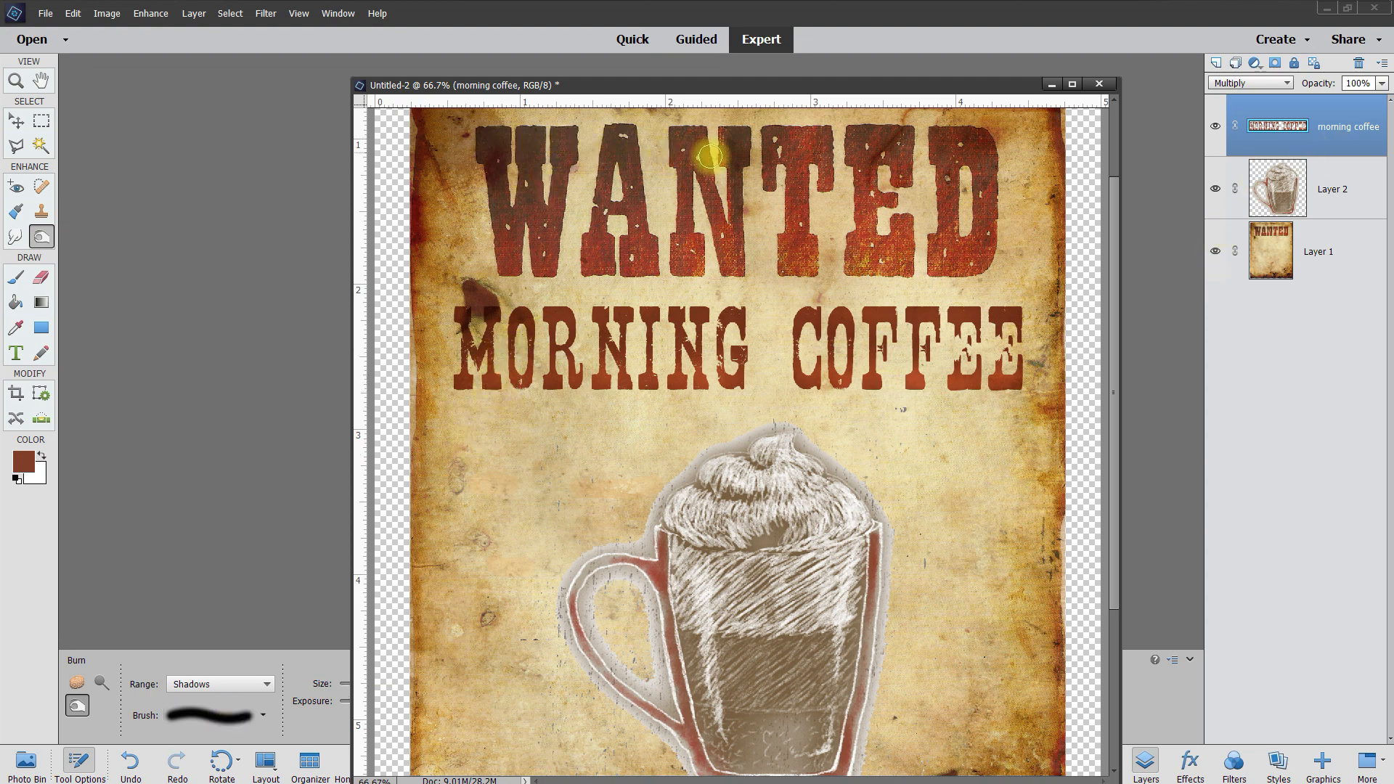
mouse_move(468, 306)
left_mouse_down()
mouse_move(452, 352)
mouse_move(470, 339)
mouse_move(511, 358)
mouse_move(530, 332)
mouse_move(505, 332)
mouse_move(551, 315)
mouse_move(528, 324)
mouse_move(531, 348)
mouse_move(526, 334)
mouse_move(562, 357)
mouse_move(553, 323)
left_mouse_up()
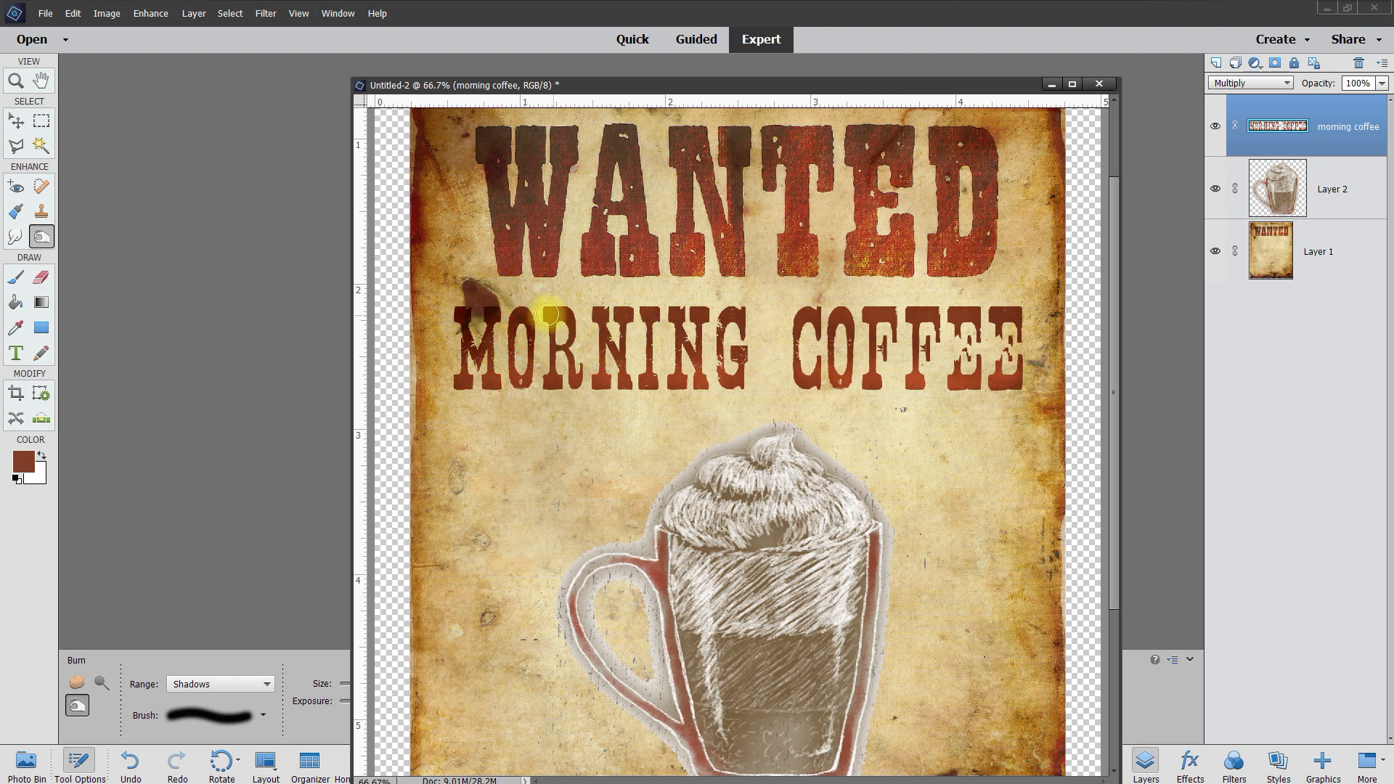
mouse_move(554, 305)
left_mouse_down()
mouse_move(583, 336)
mouse_move(575, 320)
left_mouse_up()
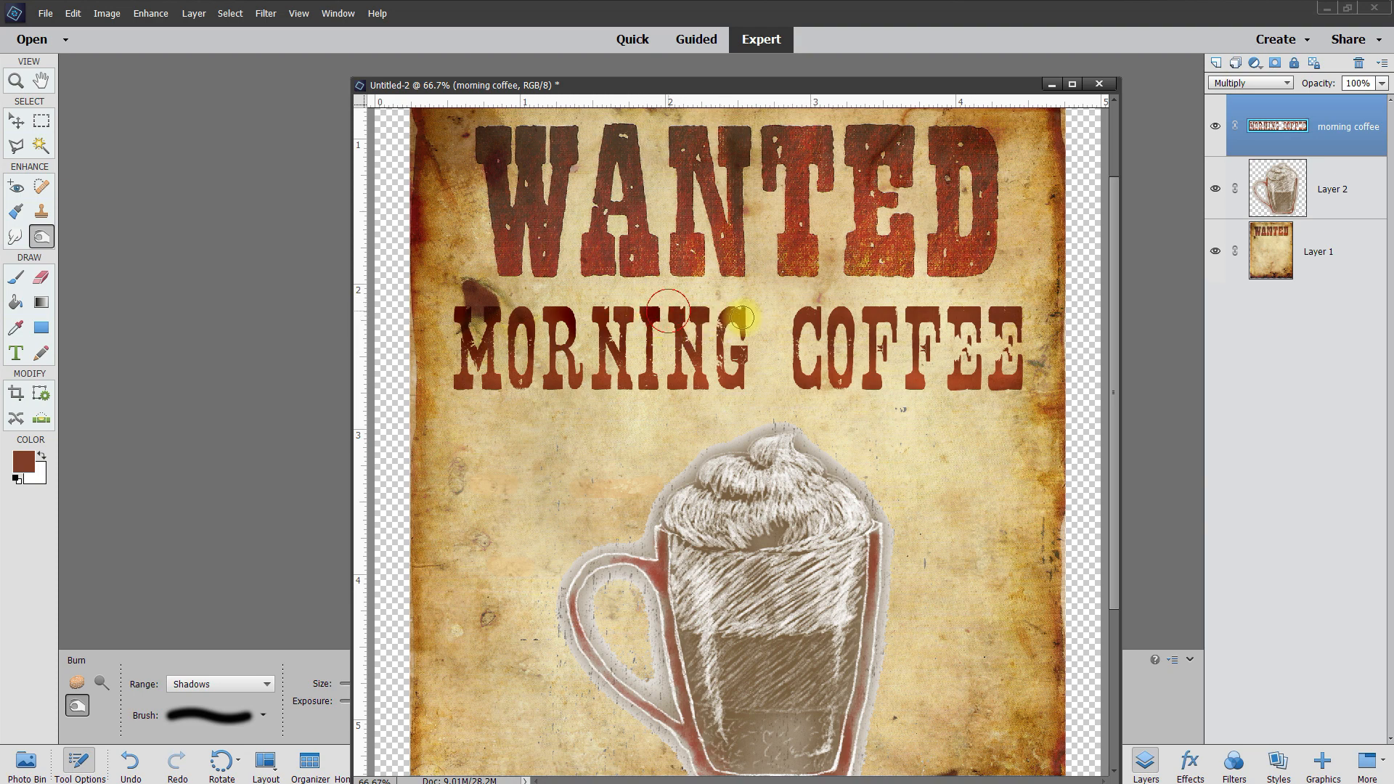
mouse_move(785, 327)
left_mouse_down()
mouse_move(822, 329)
mouse_move(809, 307)
mouse_move(832, 312)
mouse_move(795, 300)
mouse_move(842, 353)
left_mouse_up()
mouse_move(806, 347)
left_mouse_down()
mouse_move(840, 356)
mouse_move(819, 341)
mouse_move(963, 330)
mouse_move(890, 321)
mouse_move(870, 333)
mouse_move(873, 379)
left_mouse_up()
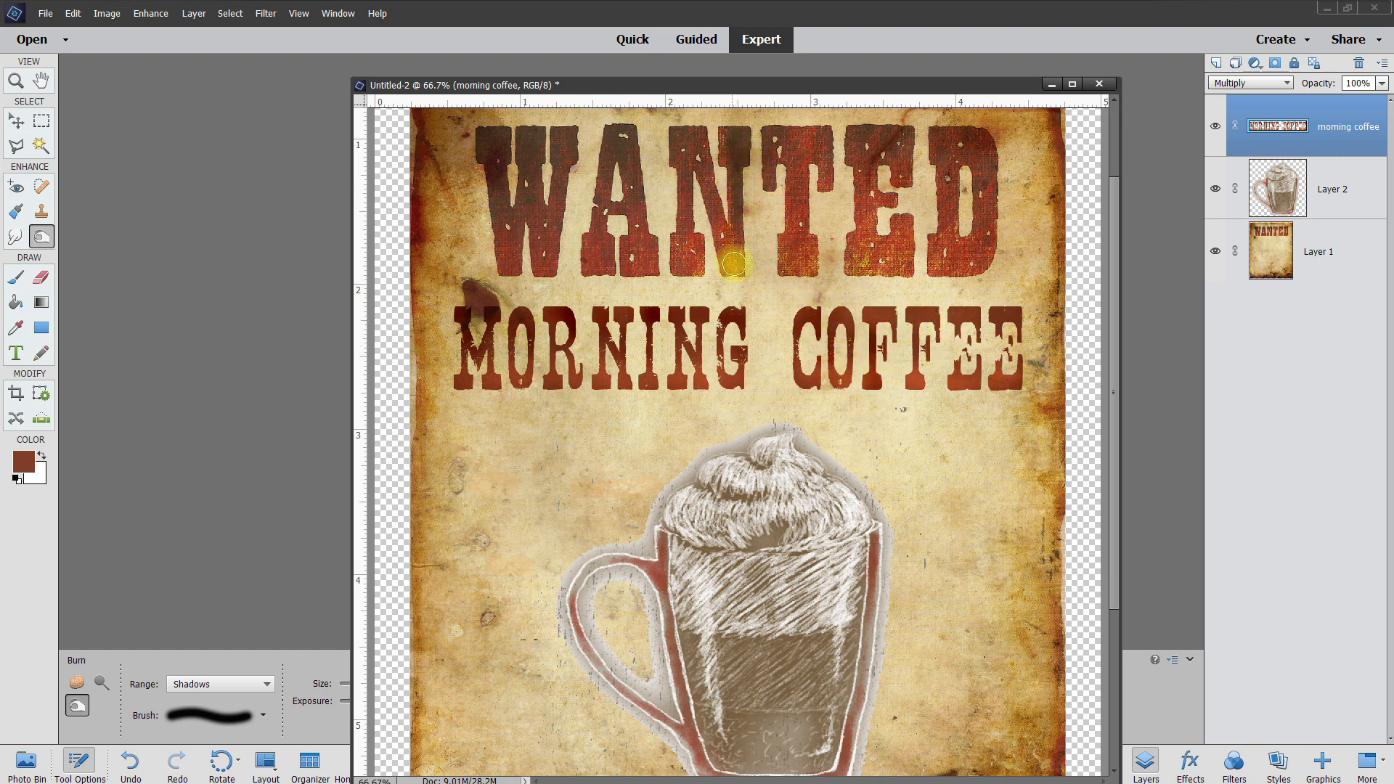
mouse_move(844, 380)
left_mouse_down()
mouse_move(880, 347)
mouse_move(877, 331)
mouse_move(861, 335)
mouse_move(888, 383)
mouse_move(955, 365)
mouse_move(916, 353)
mouse_move(958, 356)
mouse_move(931, 359)
mouse_move(918, 329)
mouse_move(956, 300)
mouse_move(936, 302)
mouse_move(941, 345)
mouse_move(978, 317)
mouse_move(954, 310)
mouse_move(974, 309)
mouse_move(947, 316)
mouse_move(971, 356)
mouse_move(995, 319)
mouse_move(1027, 311)
mouse_move(1029, 355)
mouse_move(1012, 326)
mouse_move(1031, 348)
left_mouse_up()
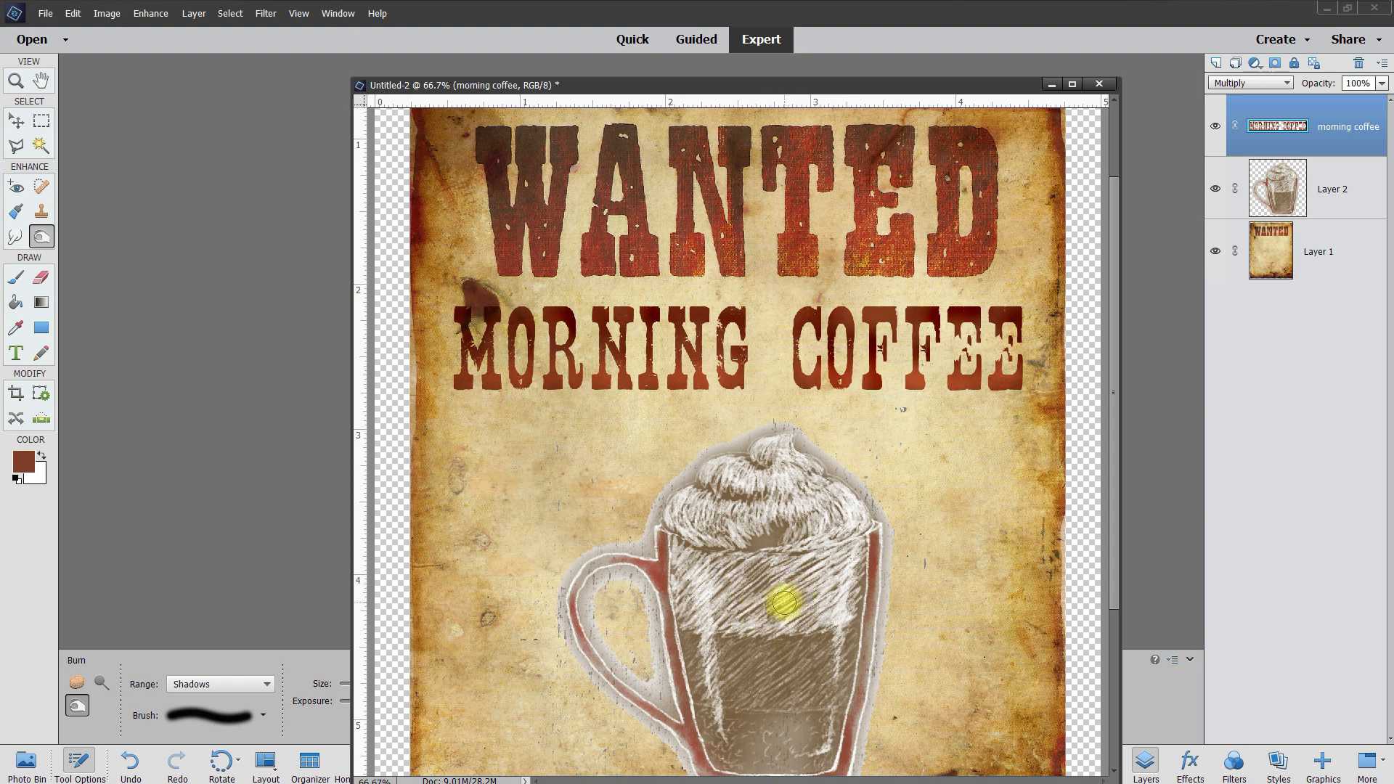
Try the Overlay and Screen blend modes on the mug's Layer 2, and settle on Multiply.
left_click(1357, 181)
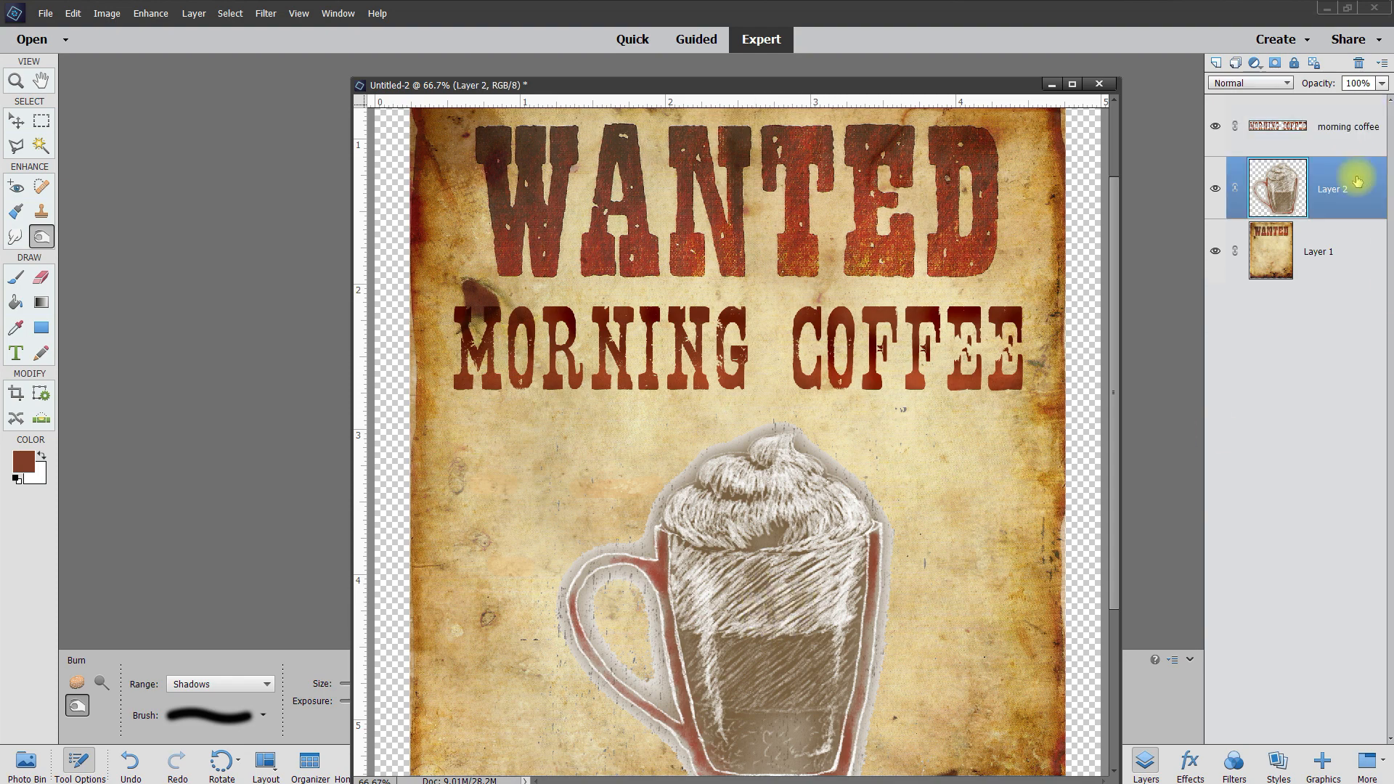
left_click_drag(1112, 305, 1119, 411)
left_click(1288, 84)
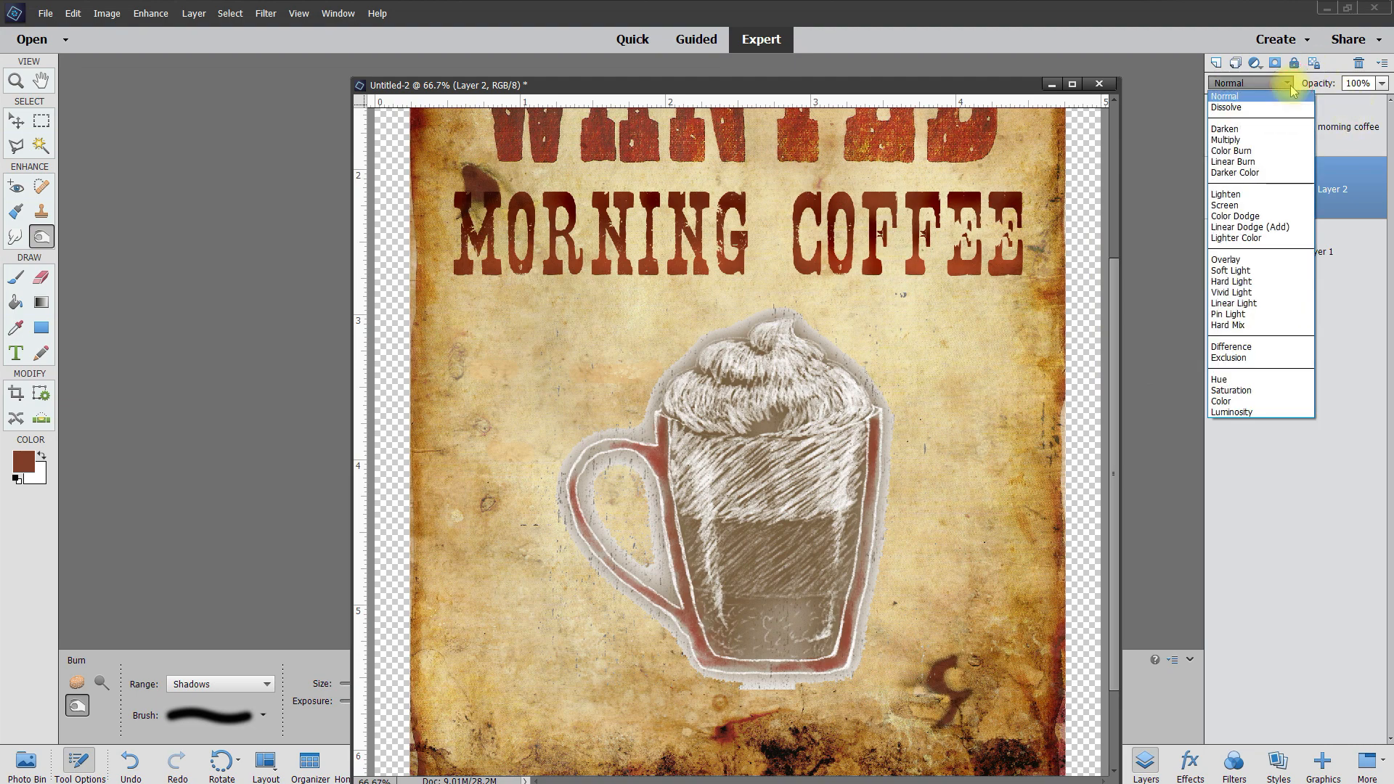
left_click(1216, 261)
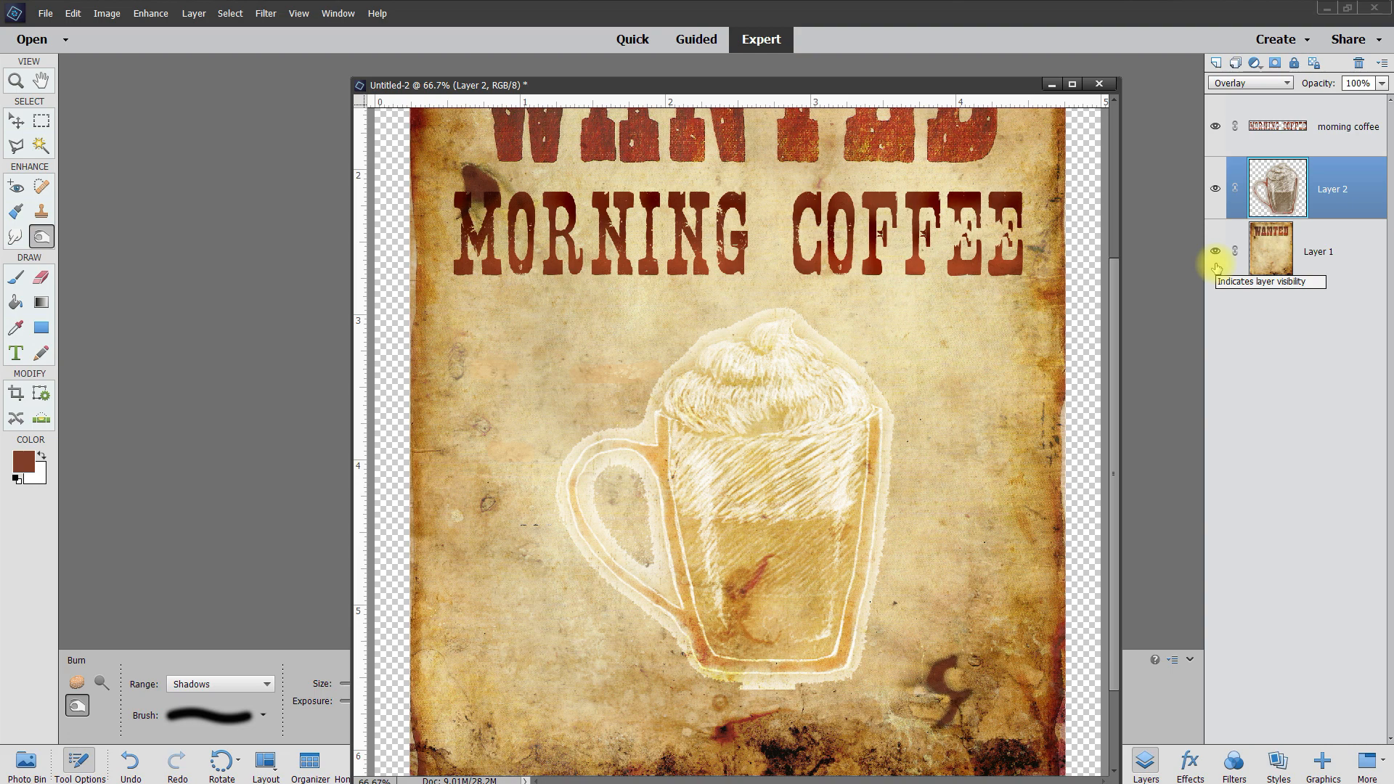
left_click(1263, 82)
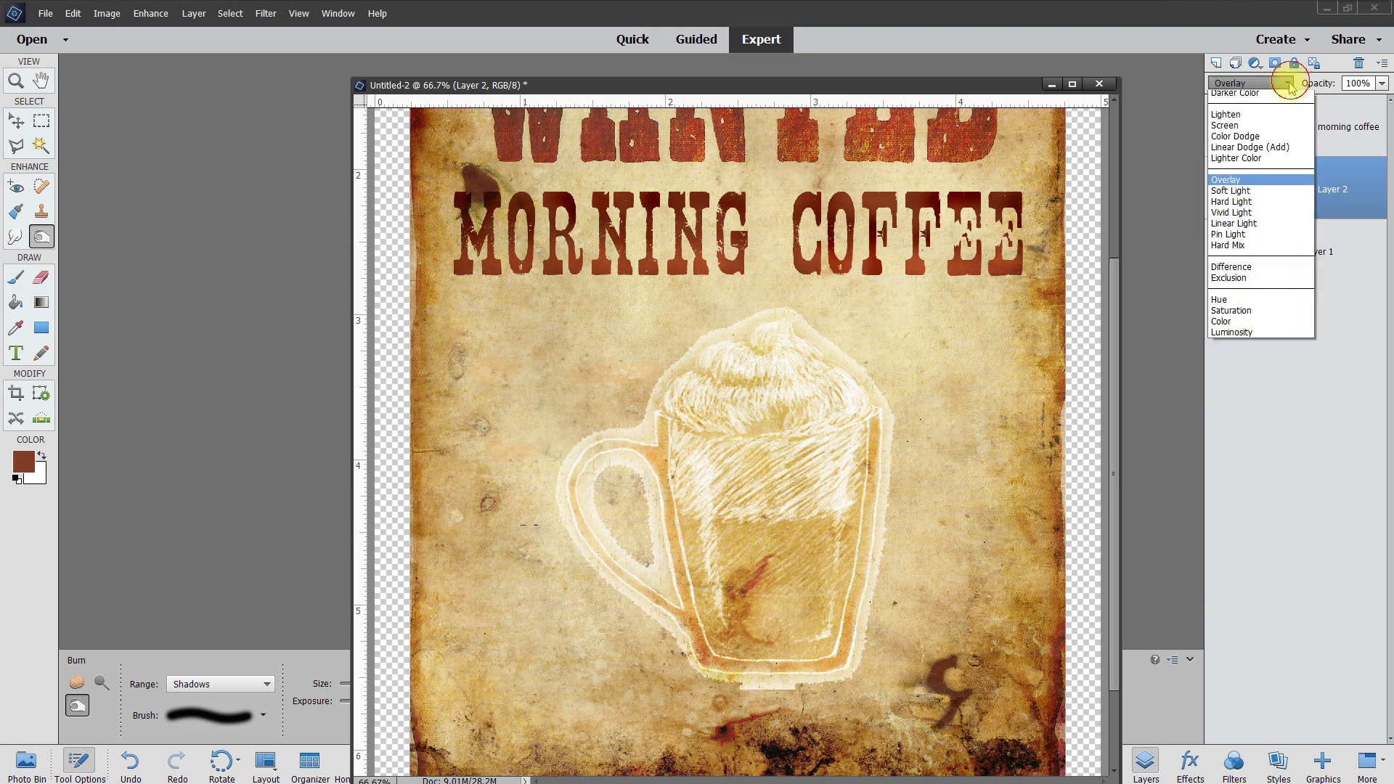
left_click(1248, 205)
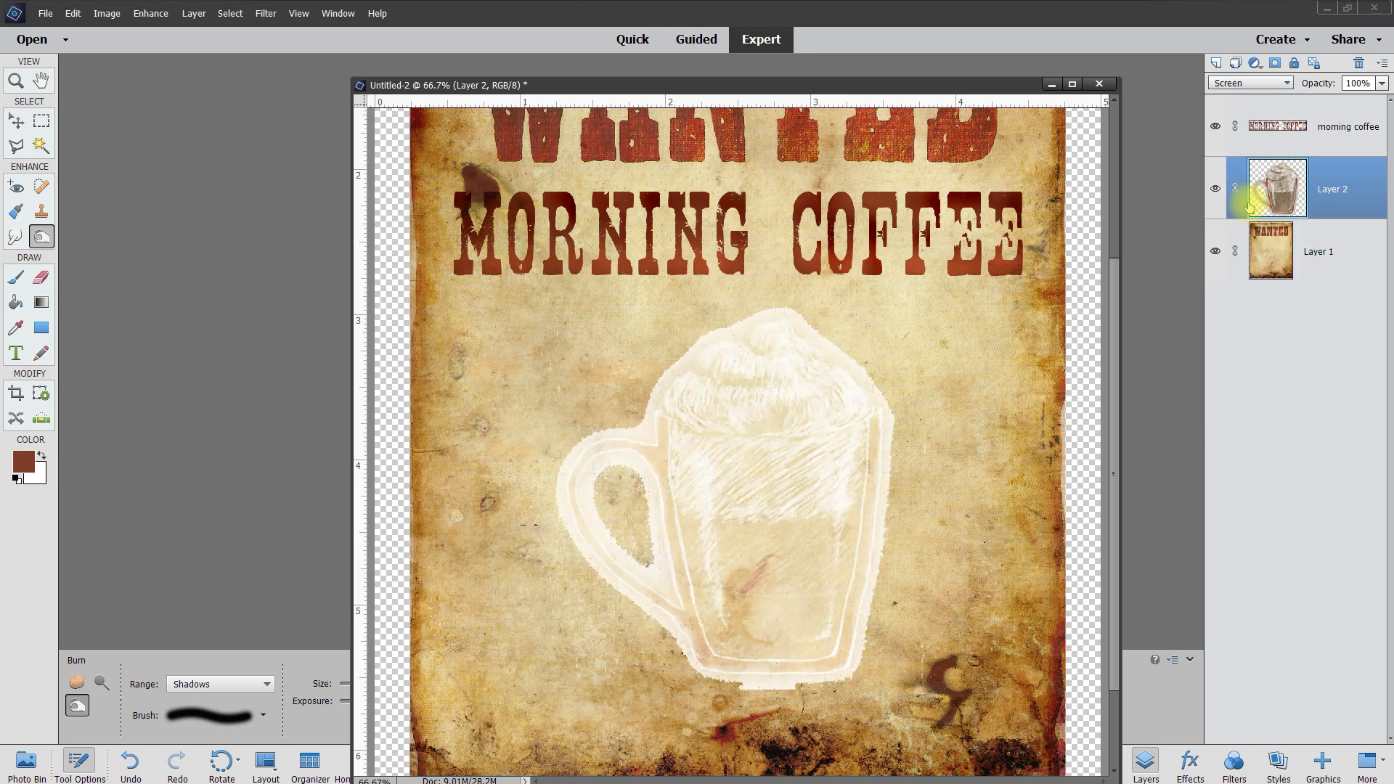
left_click(1289, 85)
left_click(1238, 138)
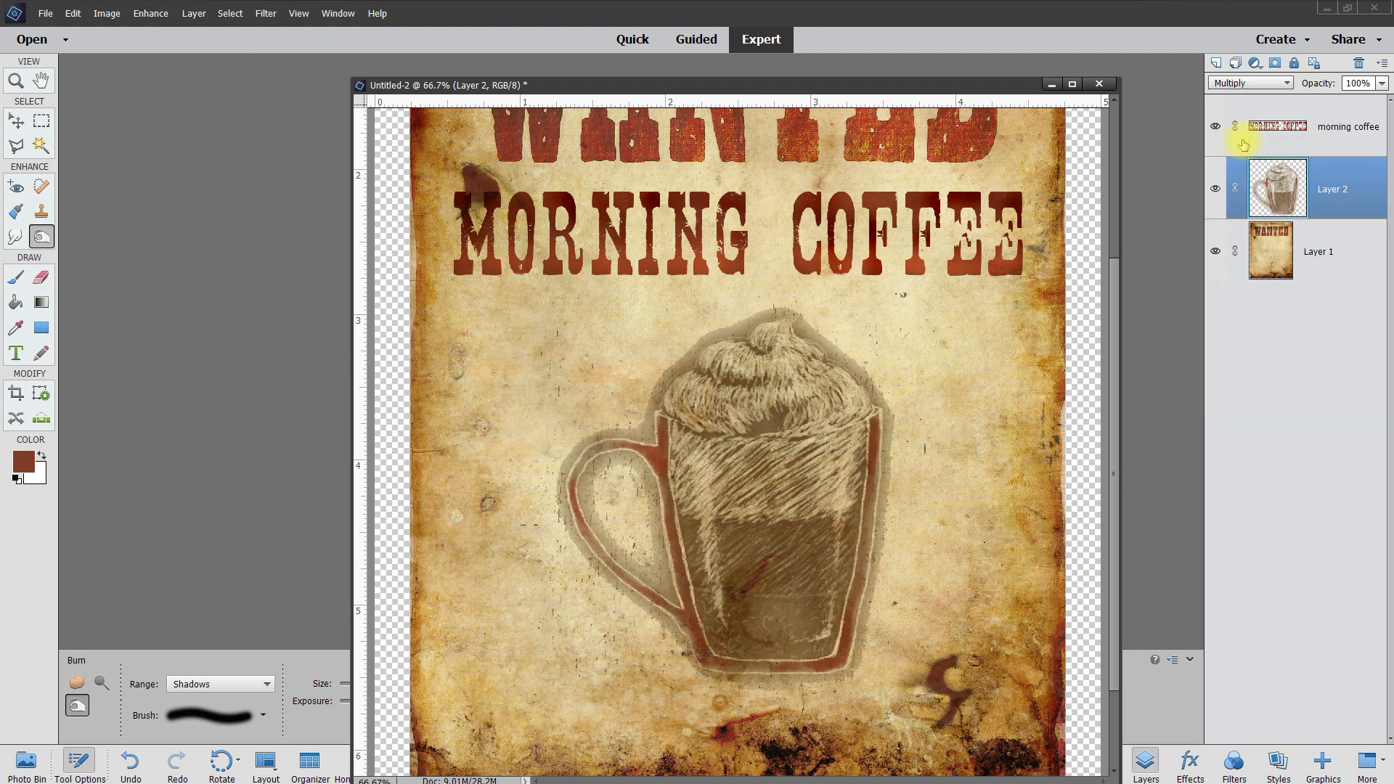
Move the coffee mug slightly left on the poster with the Move tool.
left_click(16, 121)
left_click_drag(772, 431, 740, 430)
left_click_drag(1114, 331, 1122, 472)
left_click_drag(1020, 85, 1014, 69)
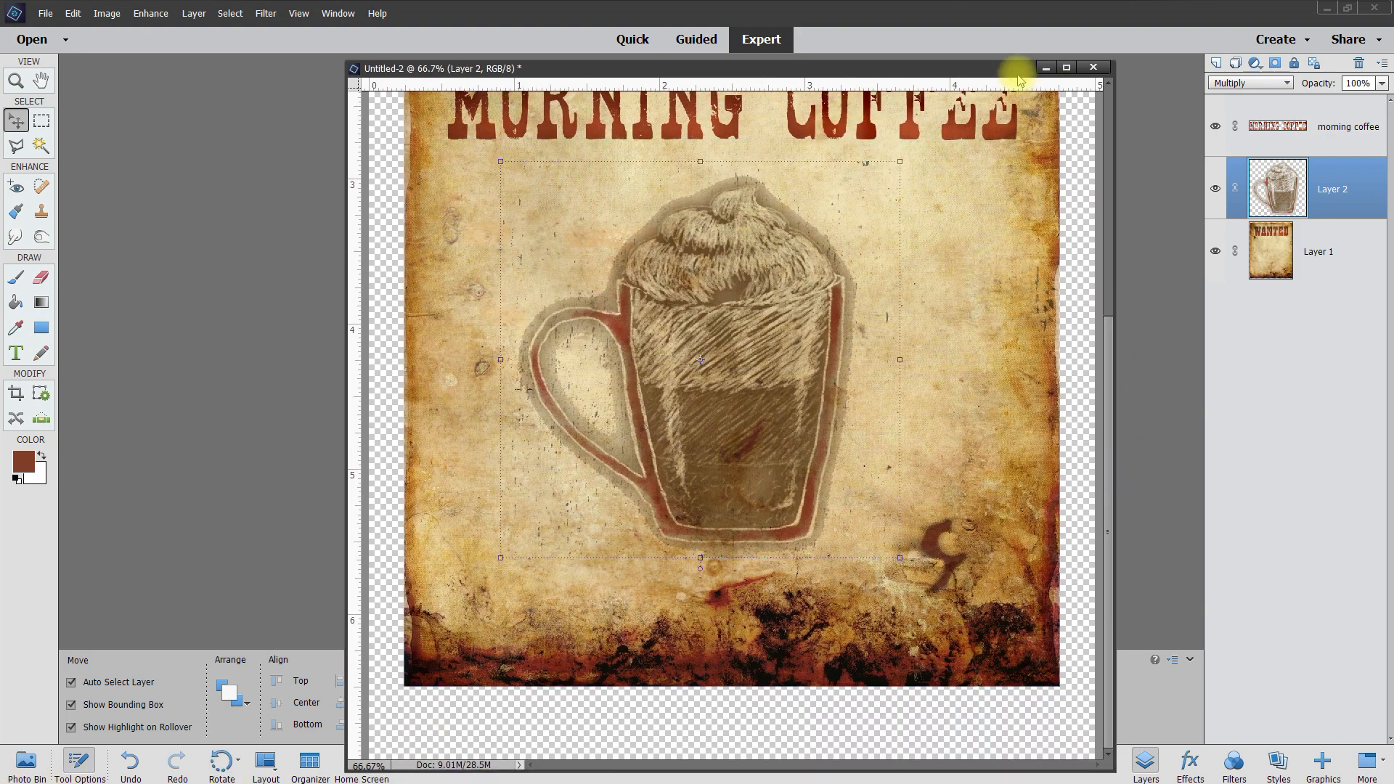
Open 1219CoffeehouseCSD_Printable2.png from the open files and copy its coffee beans onto the wanted poster.
left_click(26, 759)
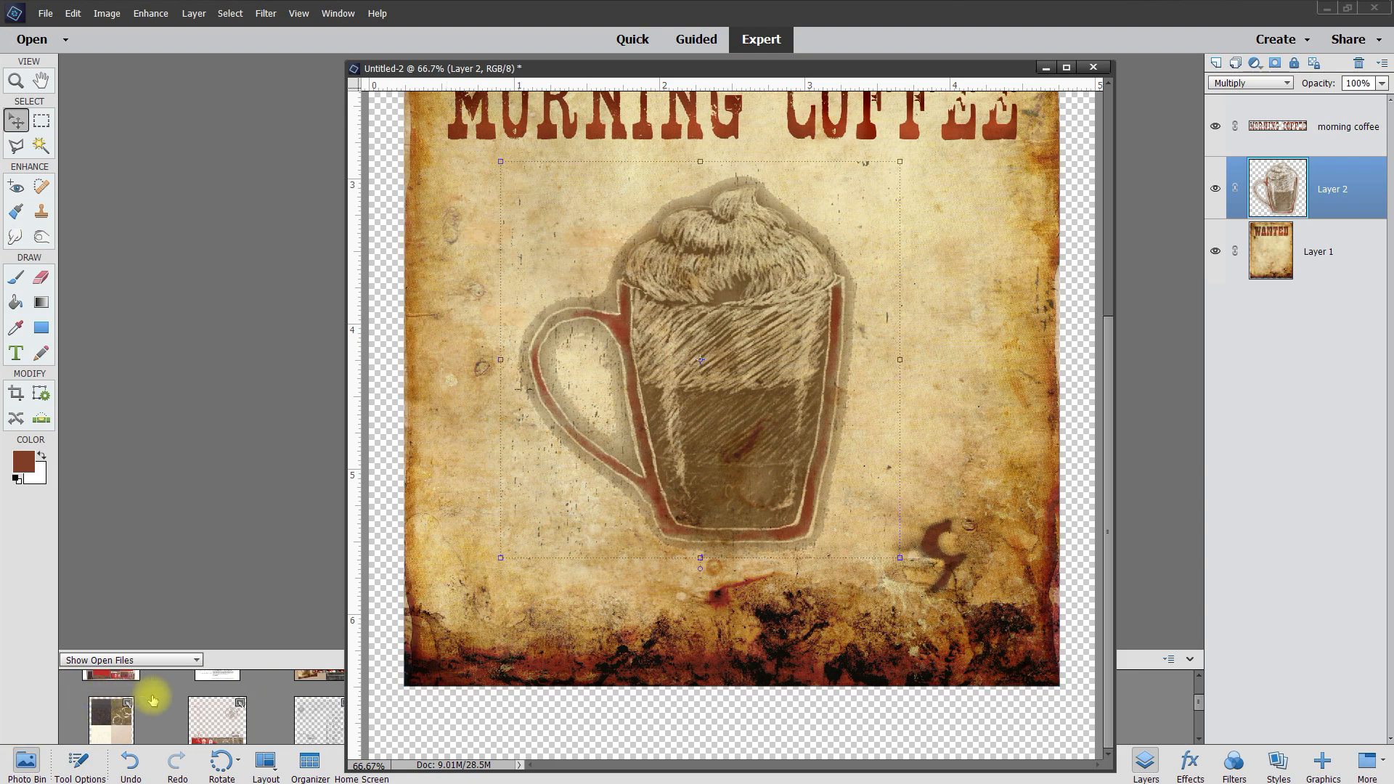
scroll(180, 699, "up", 1)
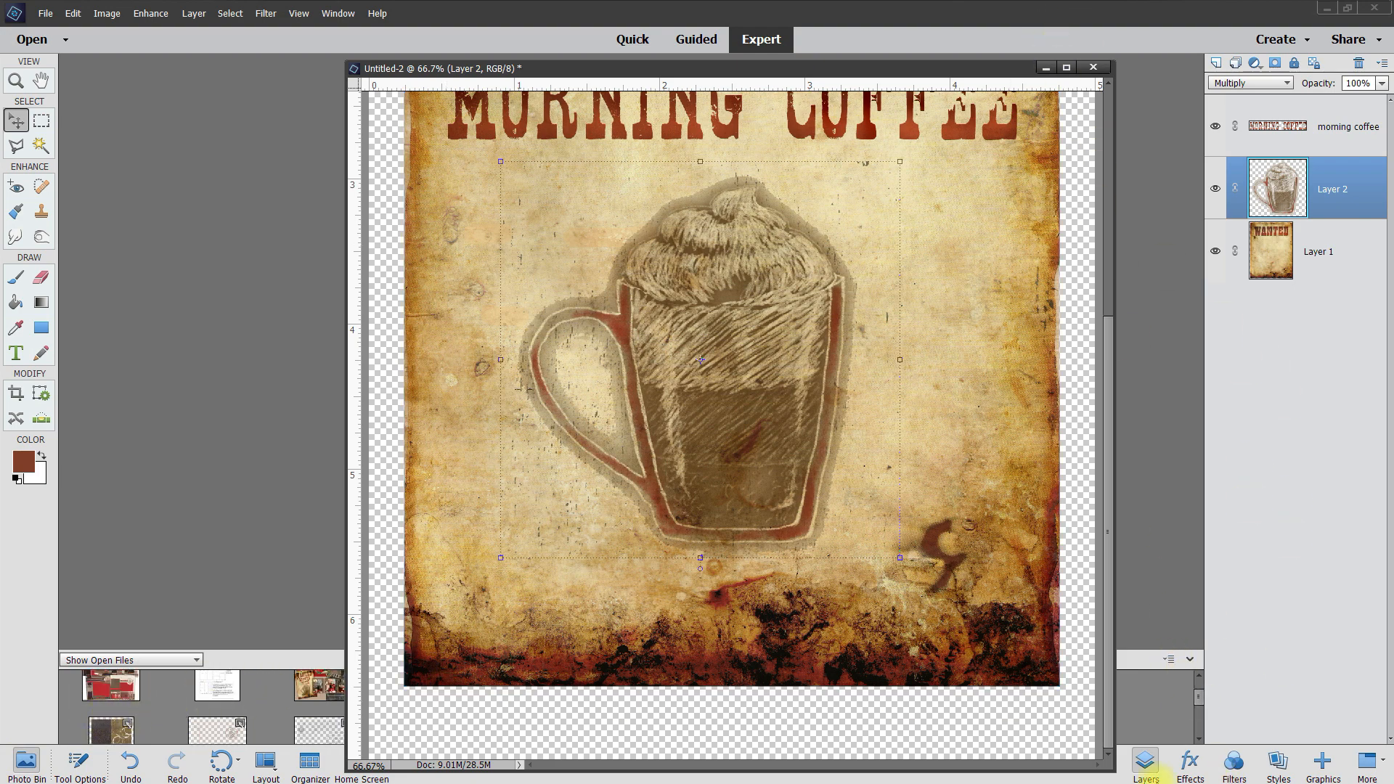
left_click_drag(1113, 768, 970, 593)
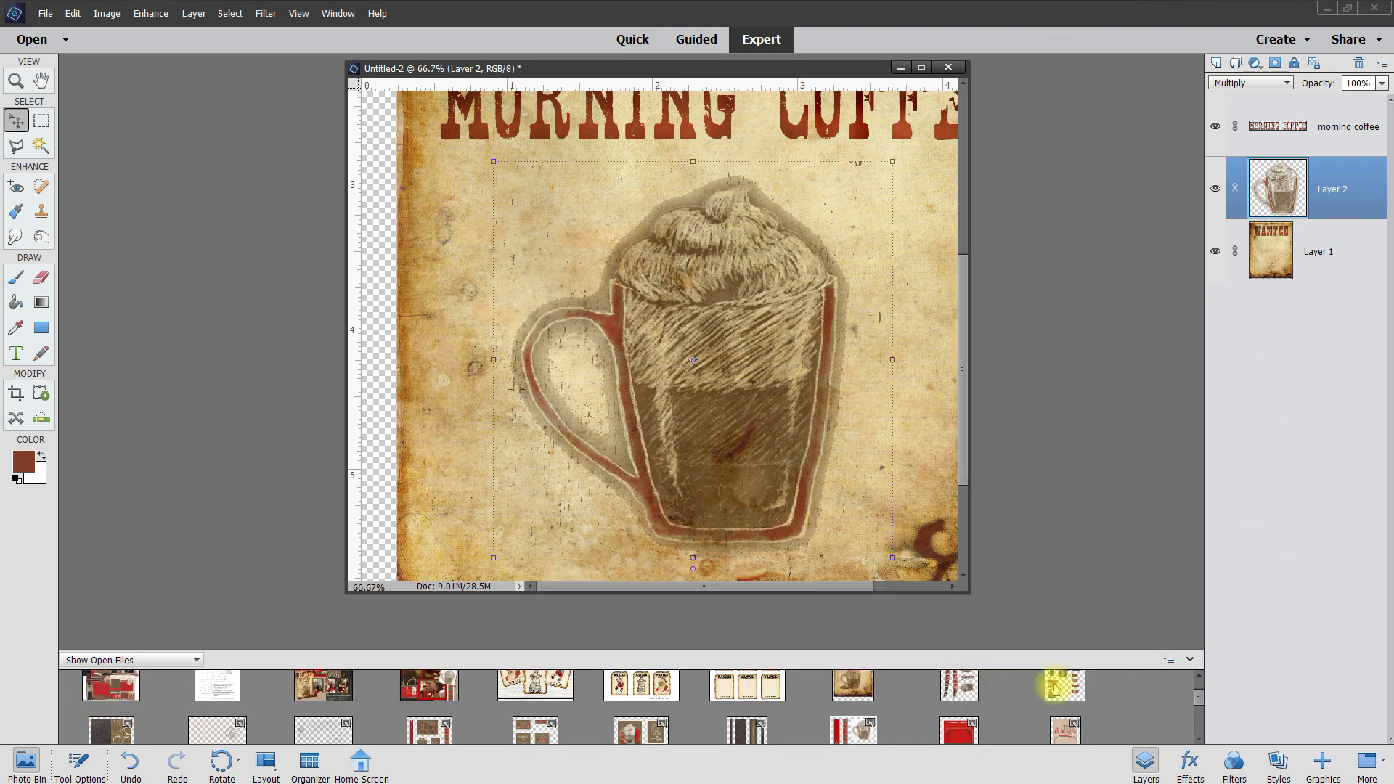
left_click(1073, 690)
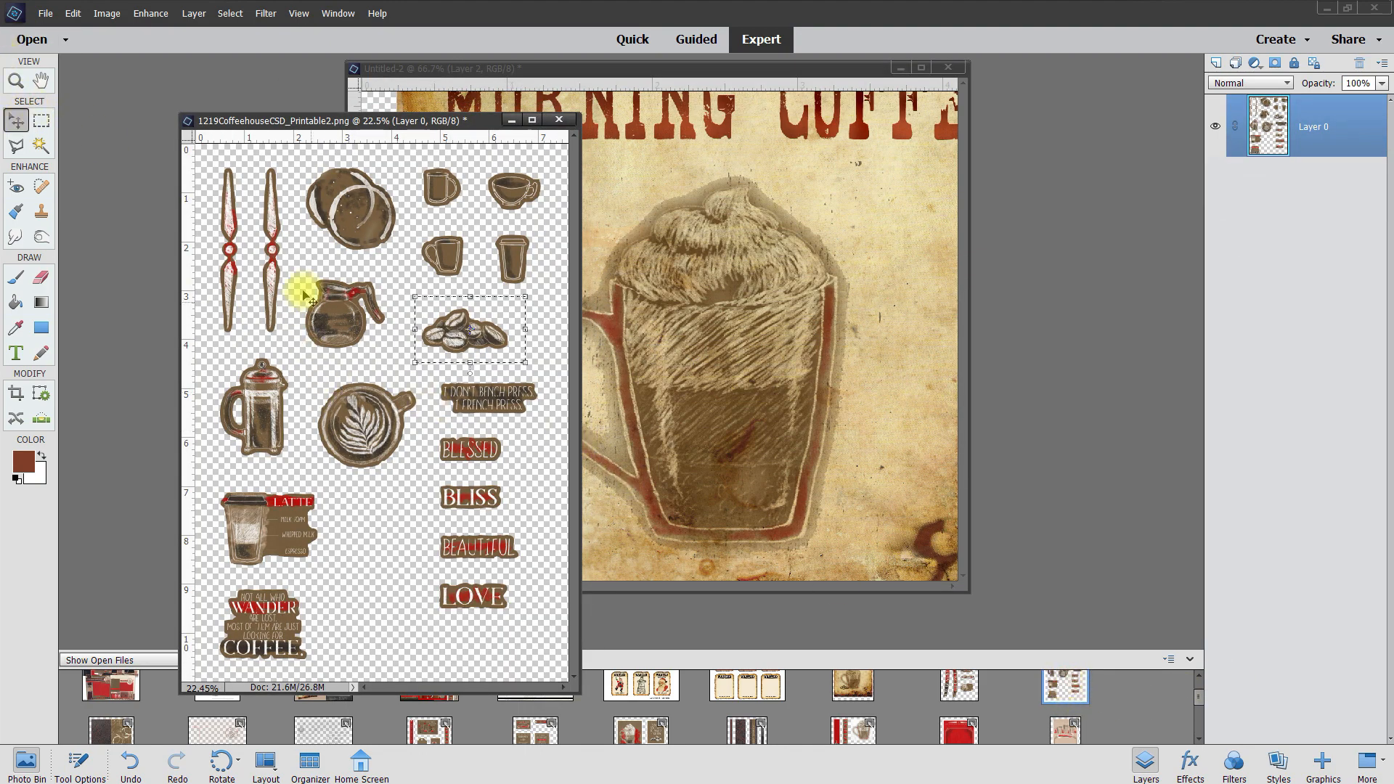
left_click(16, 118)
left_click_drag(472, 331, 632, 381)
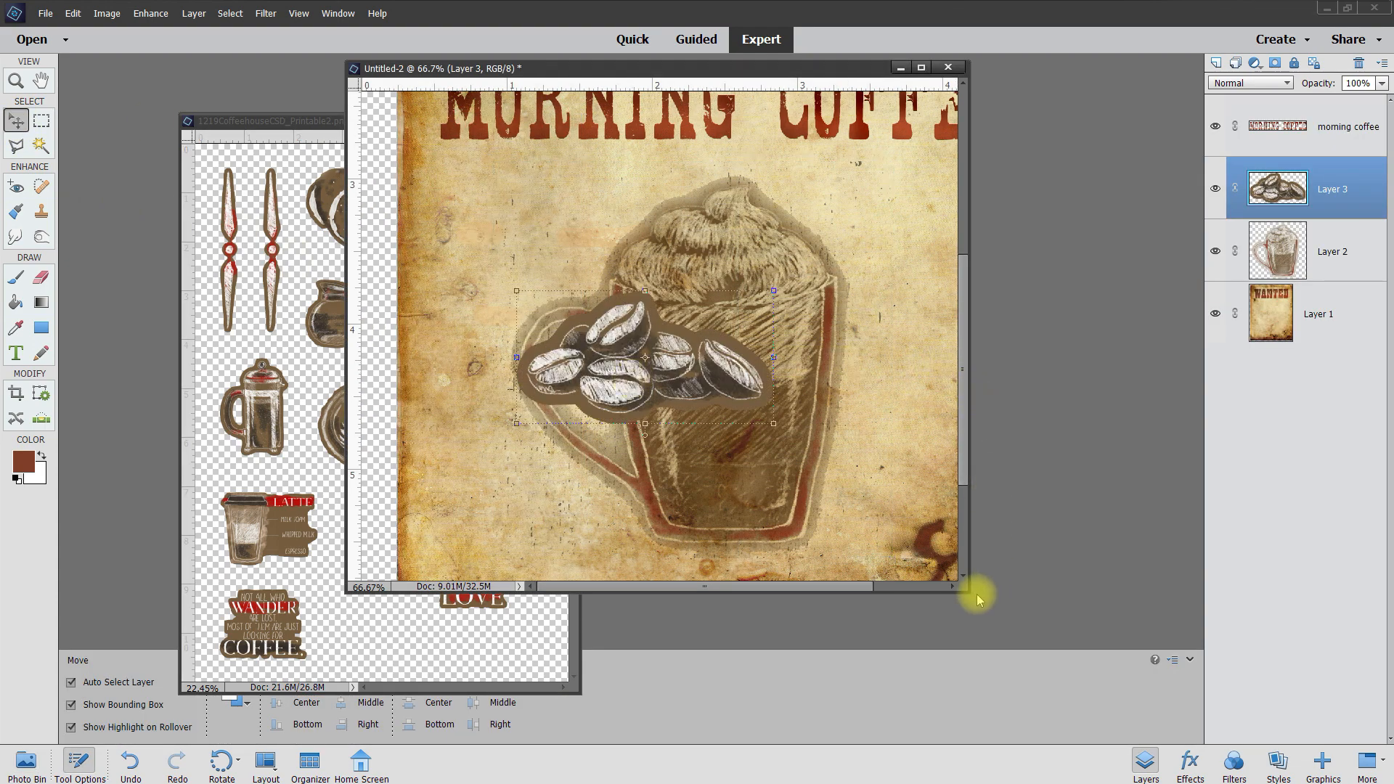
Minimize the printable sheet, then scale the coffee beans to about 63% and place them beside the mug's lower left base.
left_click_drag(970, 591, 1107, 728)
left_click(242, 121)
left_click(509, 121)
left_click_drag(656, 352, 601, 524)
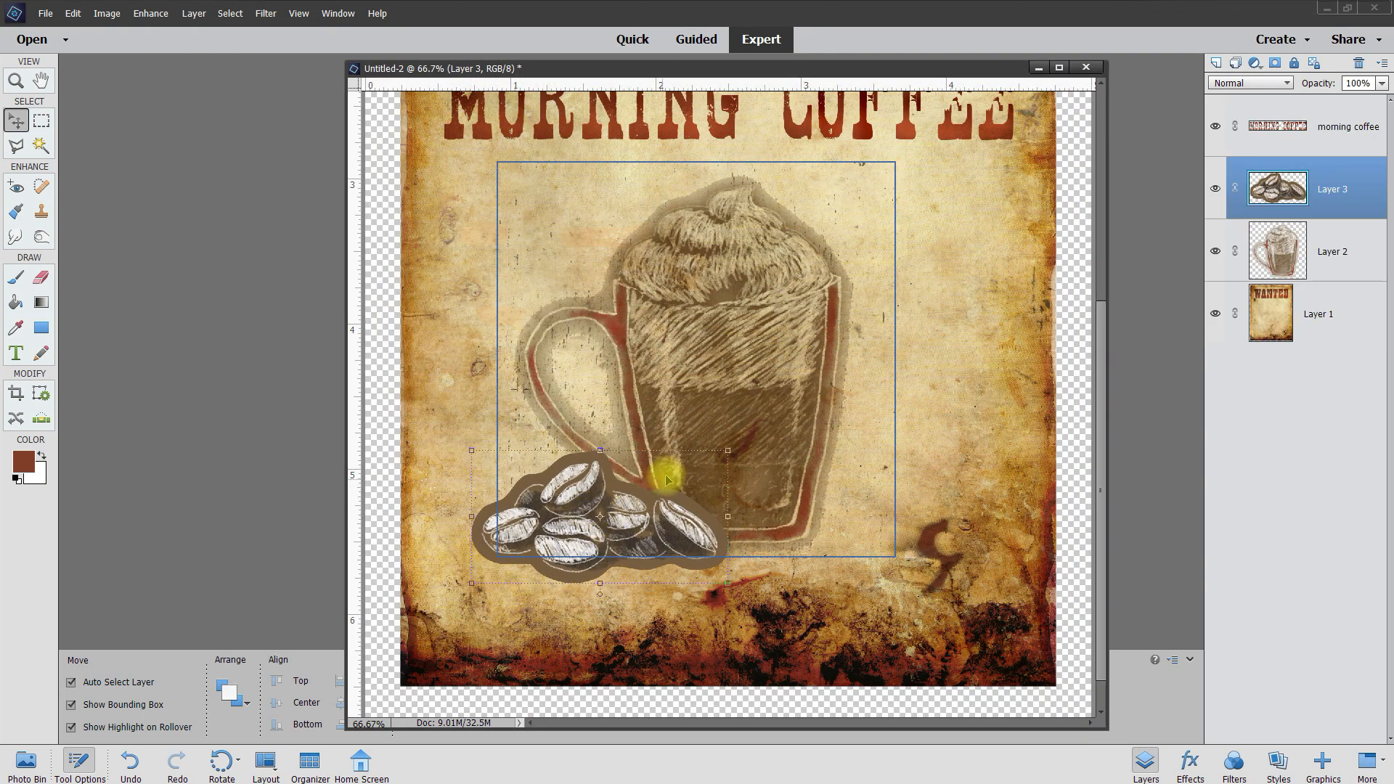
left_click(729, 450)
left_click_drag(728, 450, 633, 499)
left_click_drag(545, 550, 570, 524)
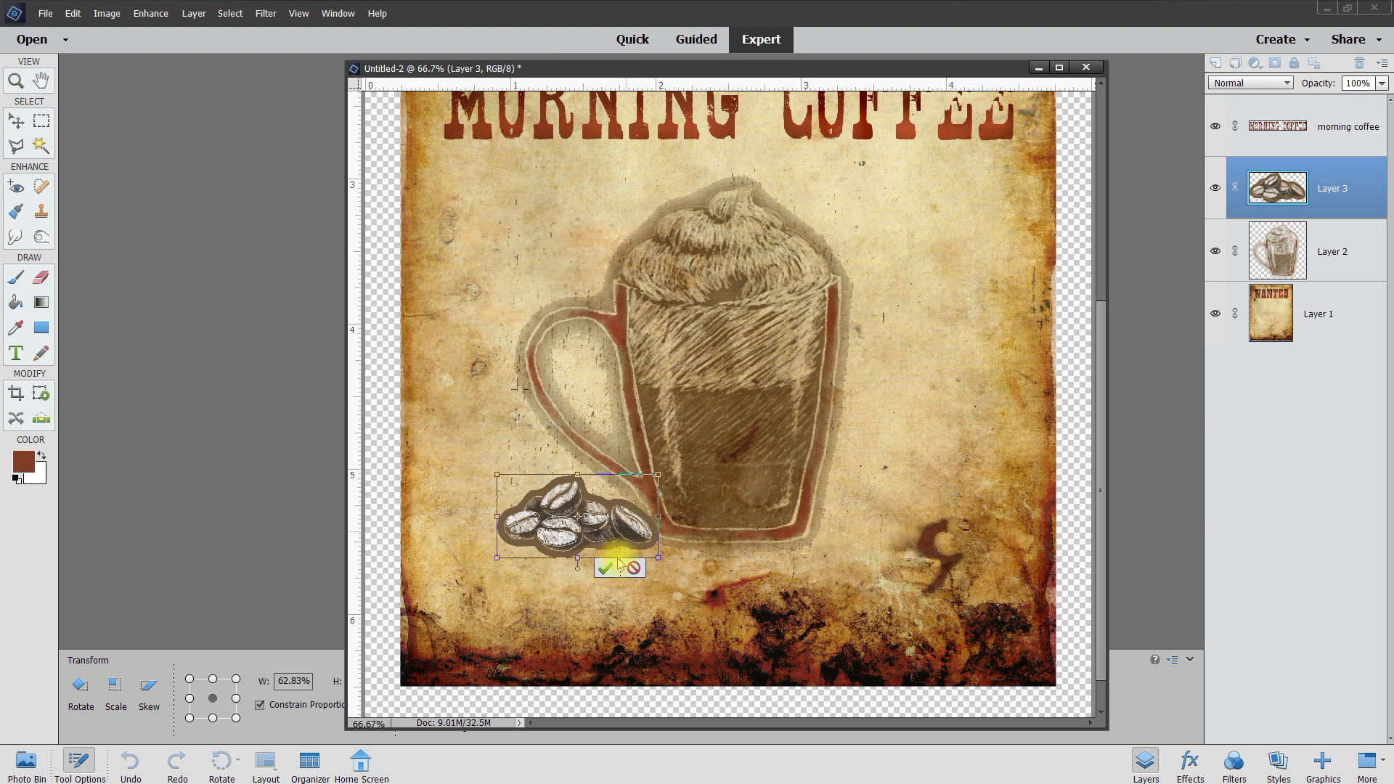
left_click(602, 566)
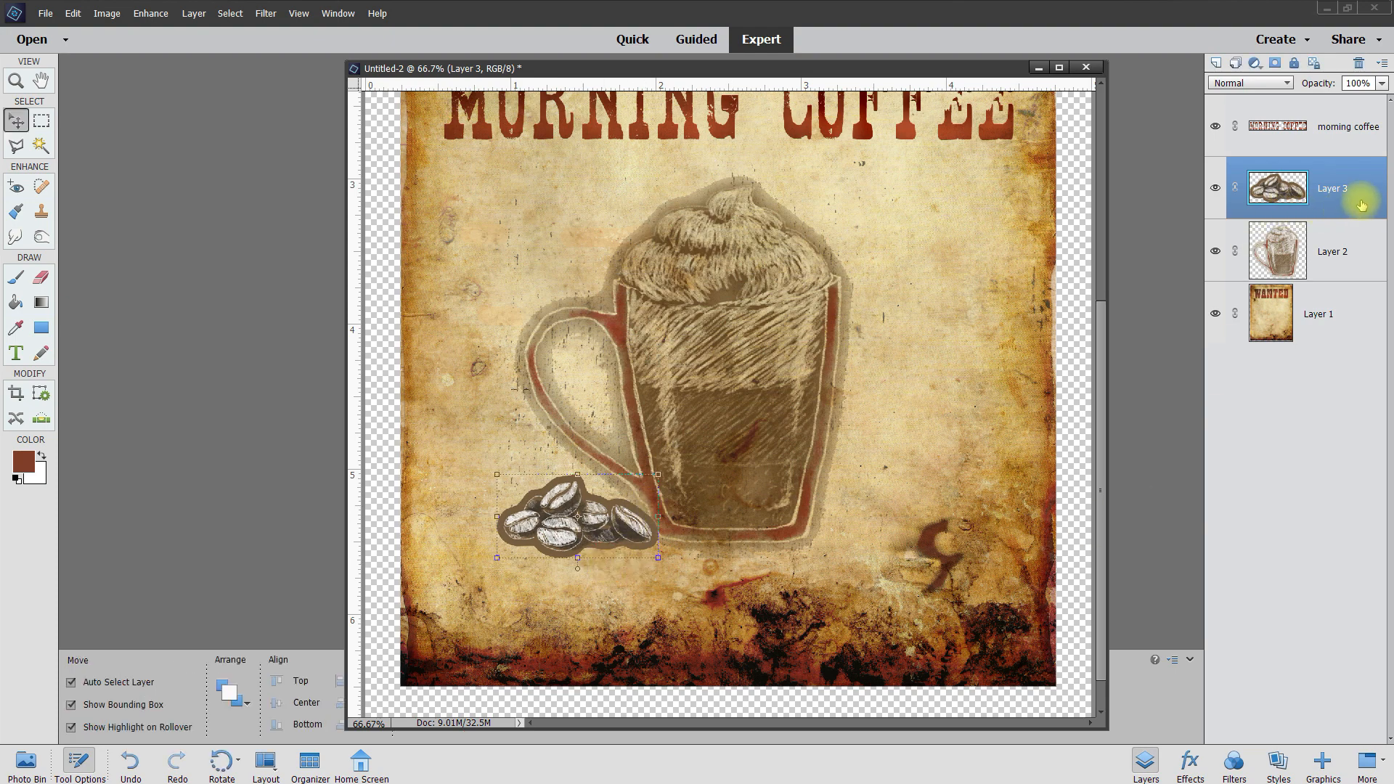
Set the blend mode of the coffee beans' Layer 3 to Multiply and fit the whole poster in view.
left_click(1274, 82)
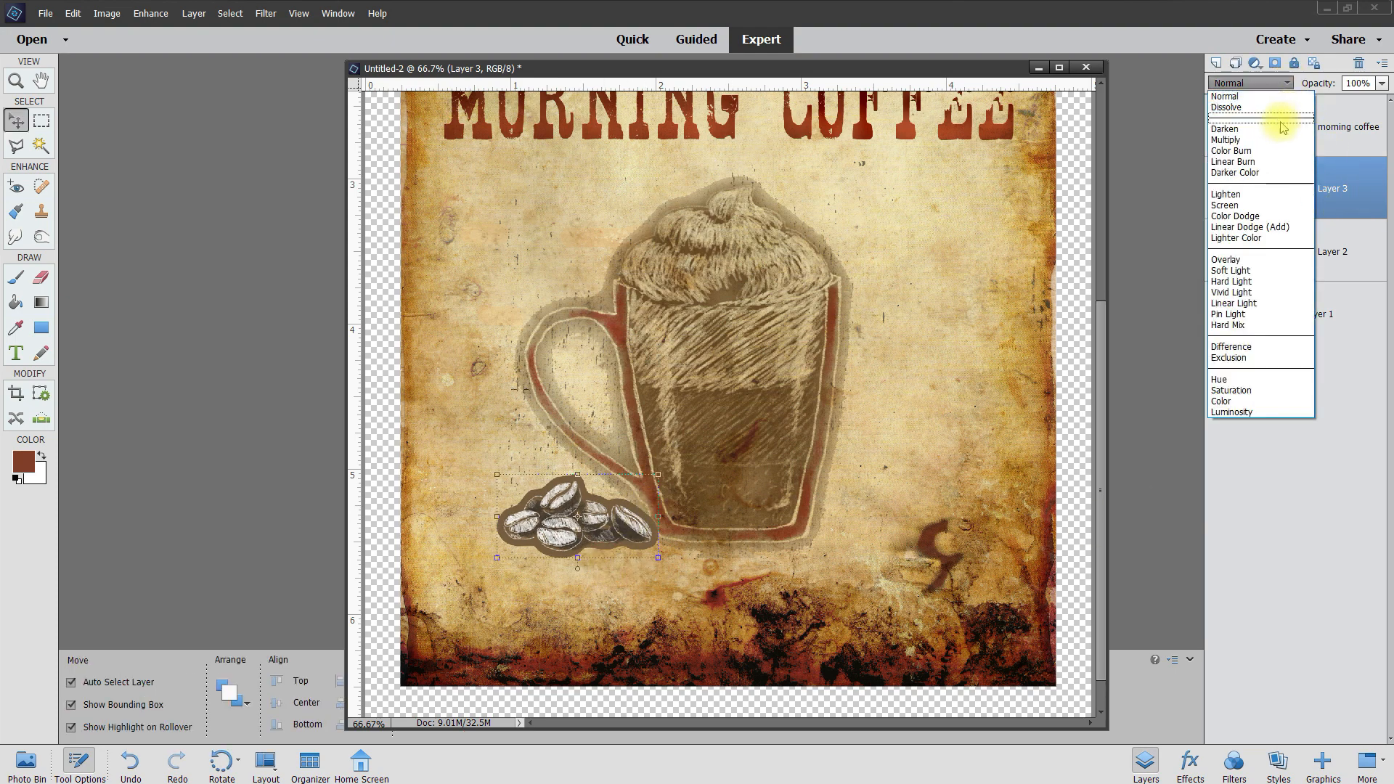
left_click(1270, 138)
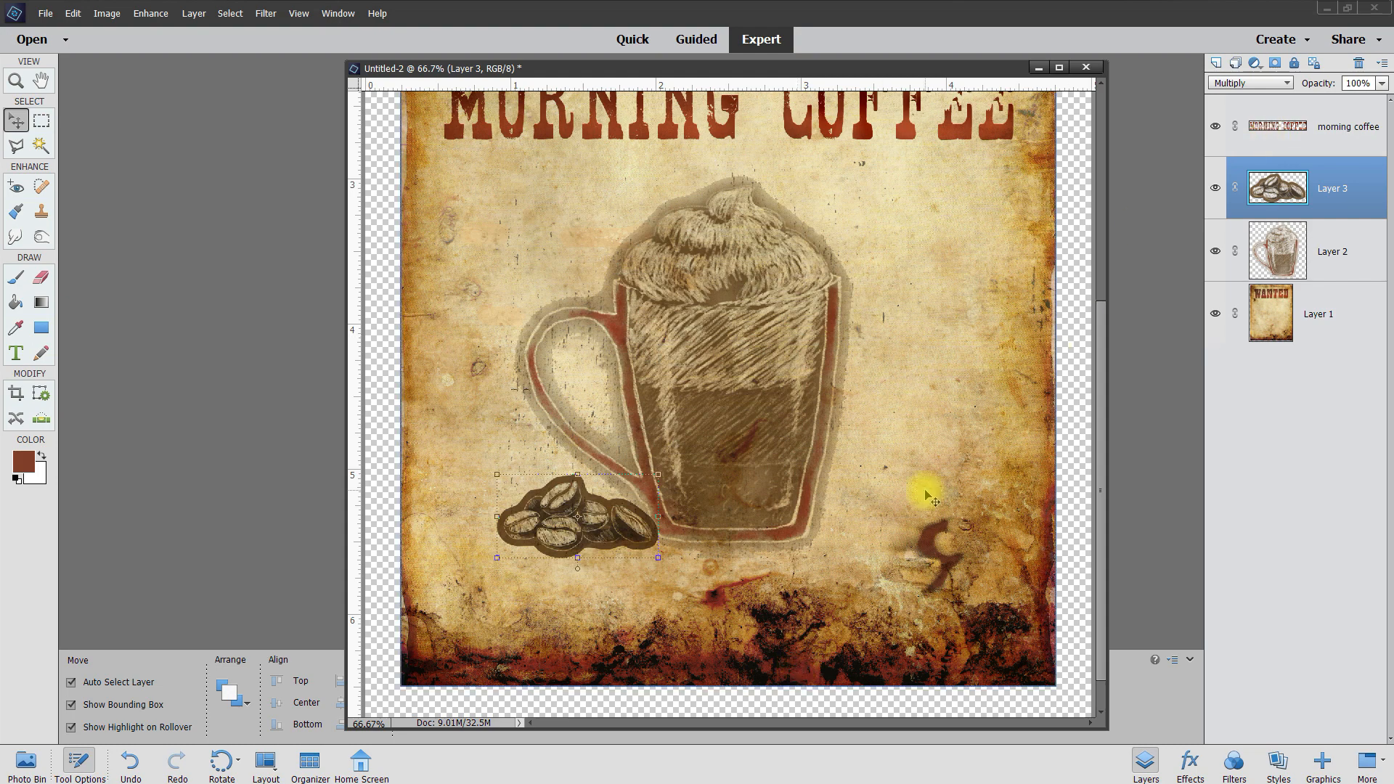
key("ctrl+0")
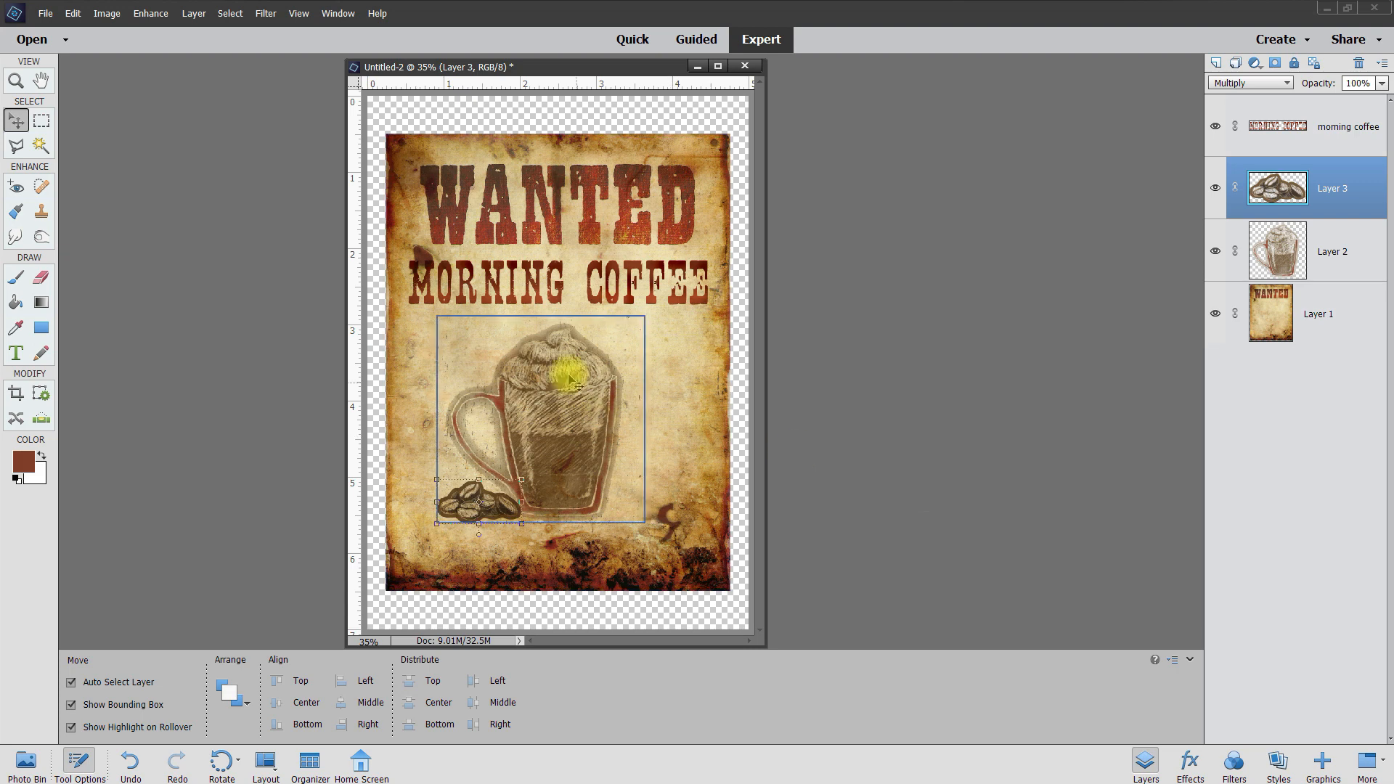
Enlarge the coffee mug to about 108% and reposition it below the MORNING COFFEE text.
left_click(537, 360)
left_click_drag(647, 316, 645, 308)
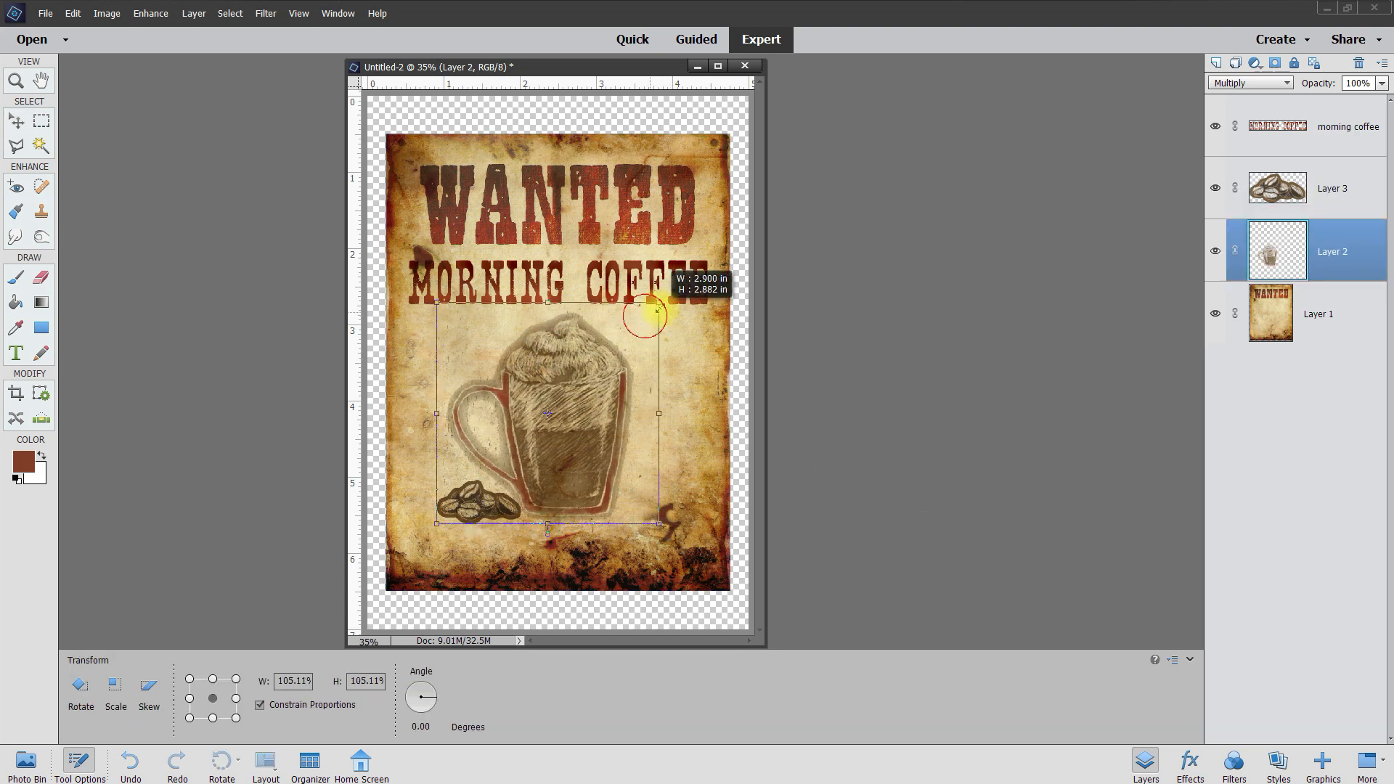
left_click_drag(571, 361, 579, 374)
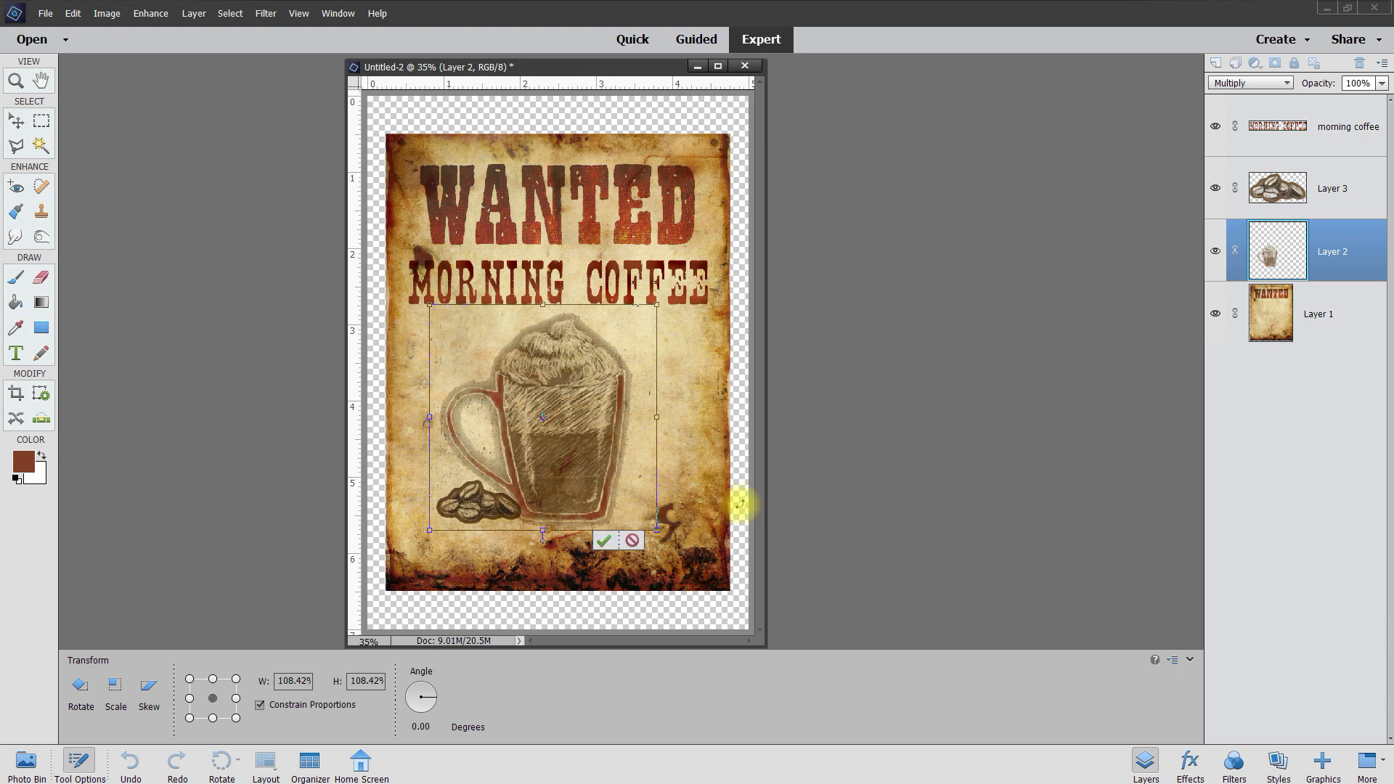
left_click(600, 535)
Stamp all visible layers into a new merged layer above the morning coffee layer.
left_click_drag(625, 67, 800, 108)
left_click(1354, 127)
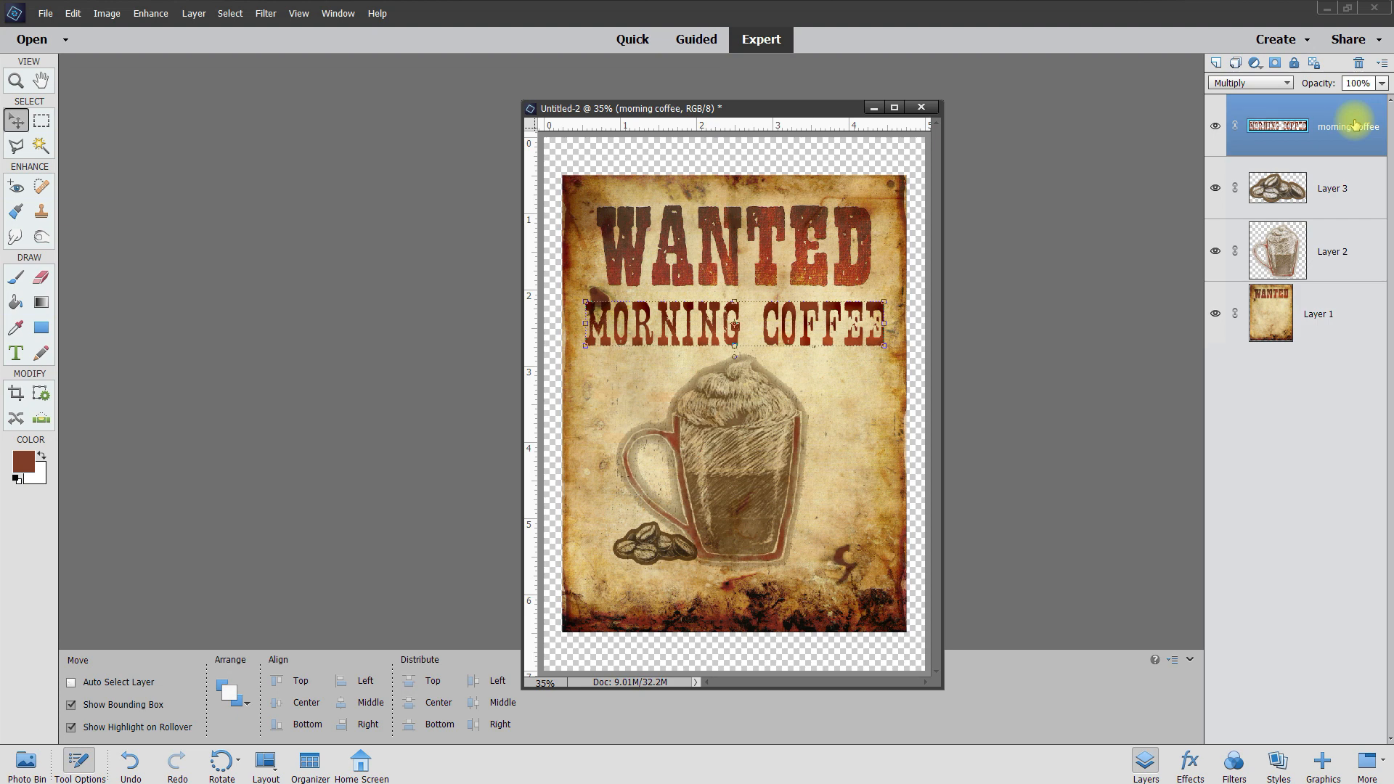
key("ctrl+alt+shift+e")
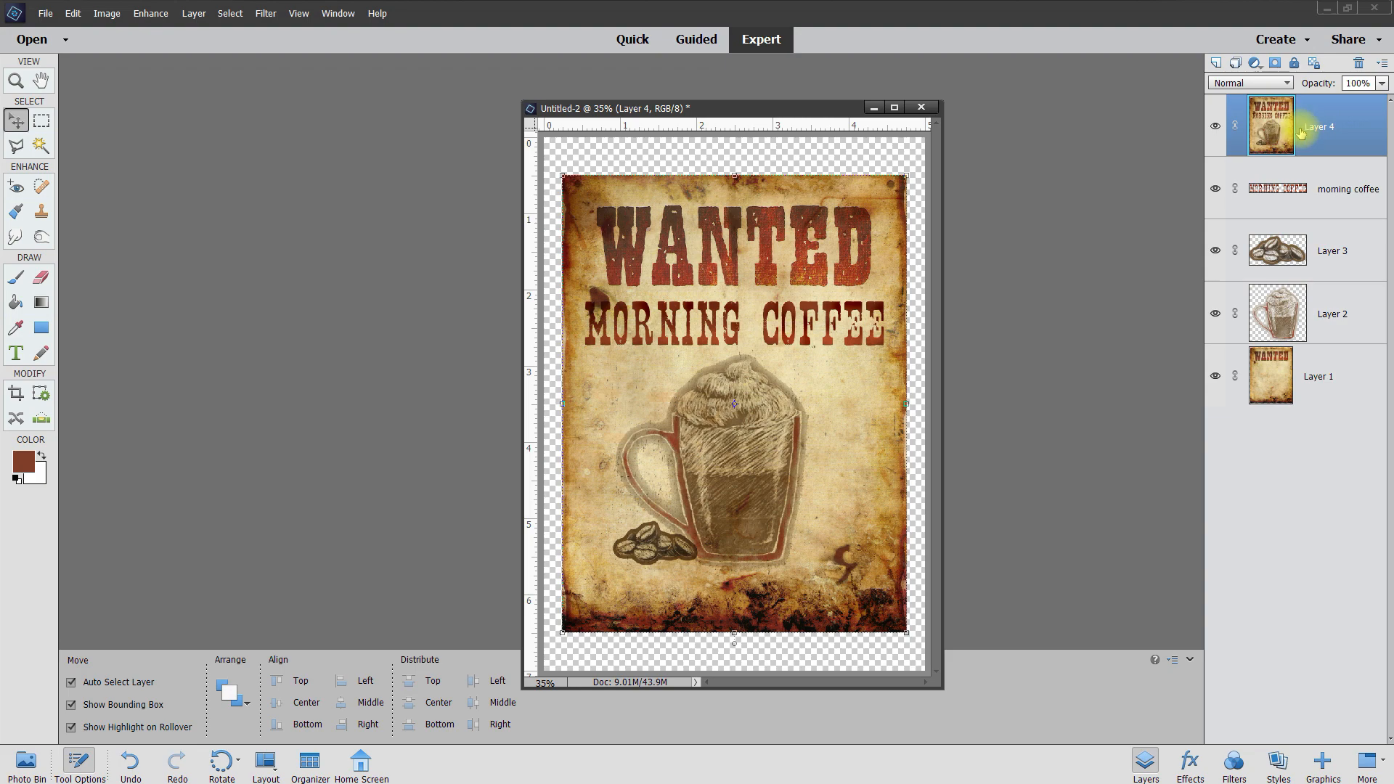
Try moving the merged poster layer down slightly, and undo the move.
mouse_move(710, 354)
left_mouse_down()
mouse_move(758, 344)
mouse_move(654, 353)
mouse_move(709, 361)
left_mouse_up()
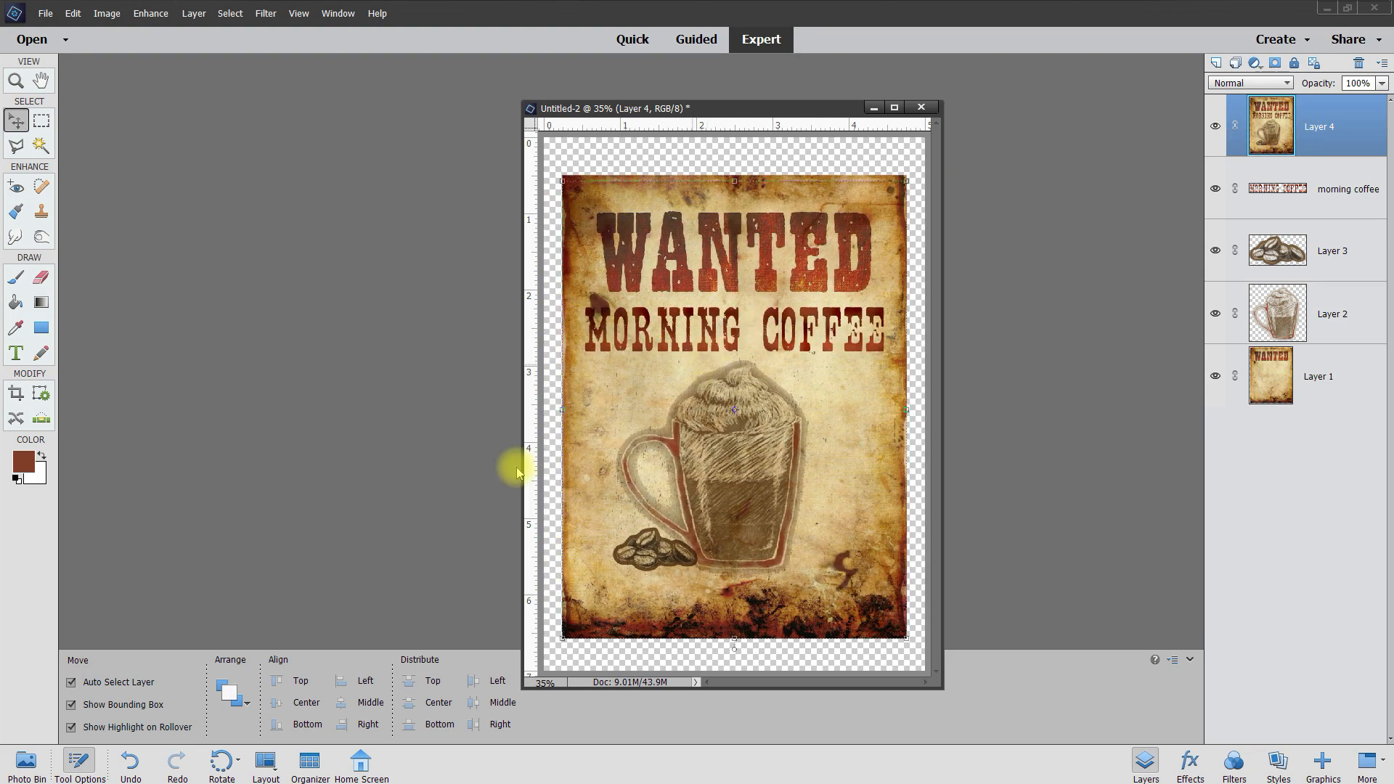
left_click(131, 763)
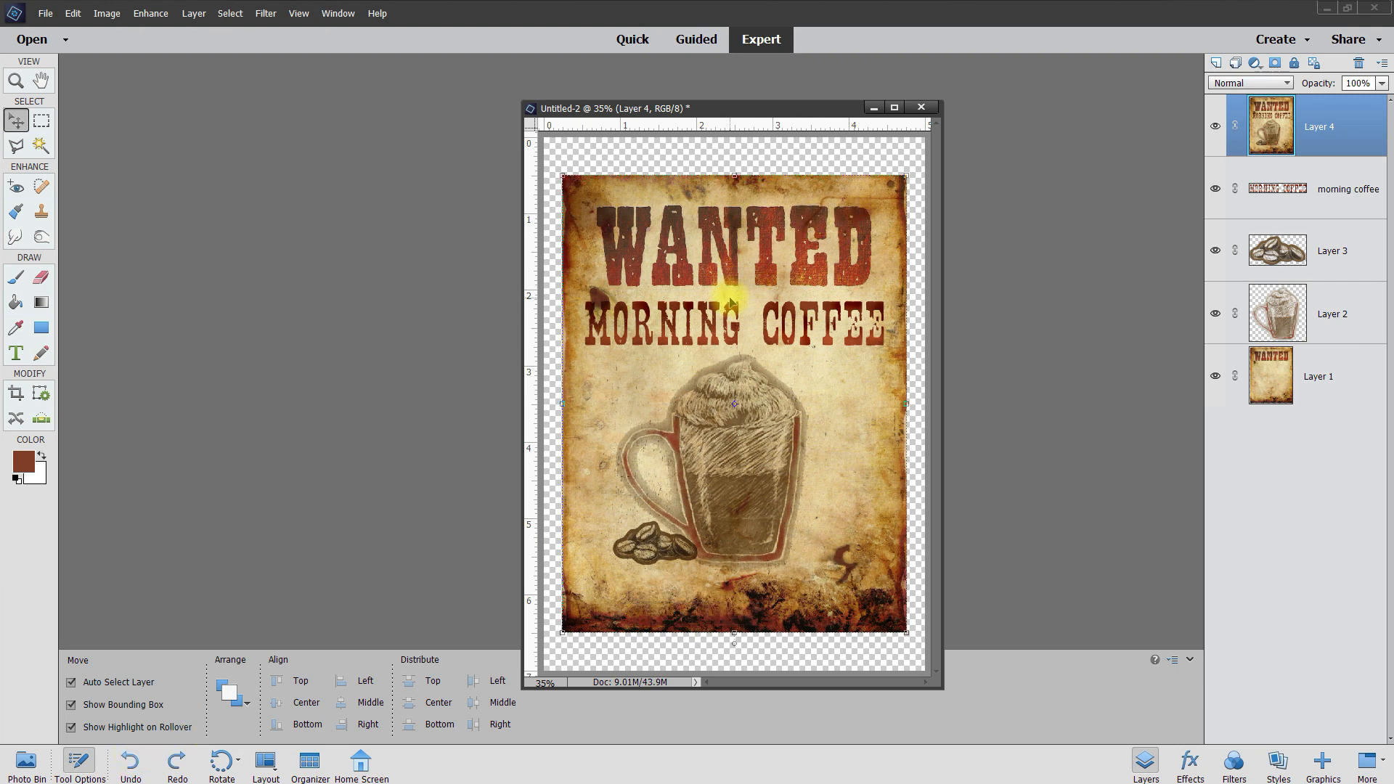
Display the Wanted Coffee LO1.psd scrapbook layout beside the wanted poster.
left_click_drag(747, 109, 906, 116)
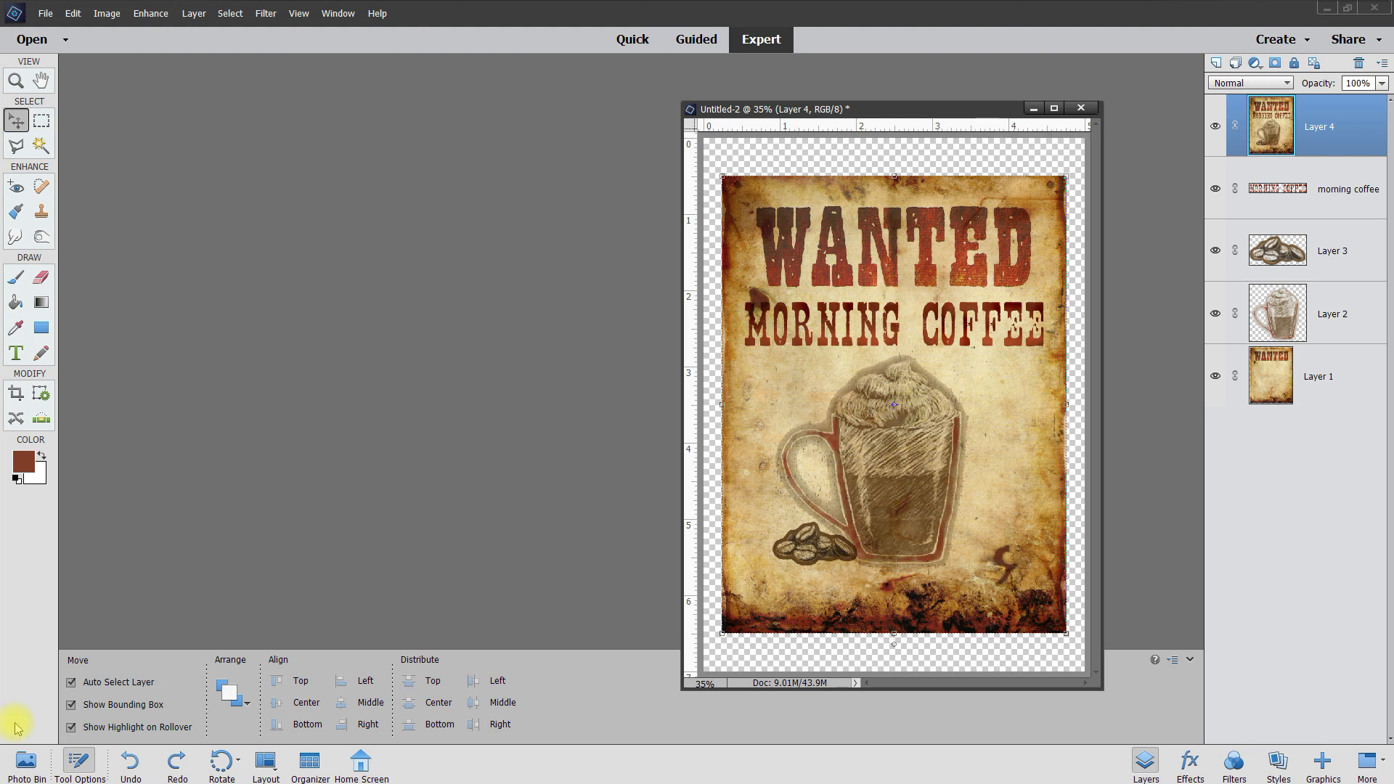
left_click(17, 759)
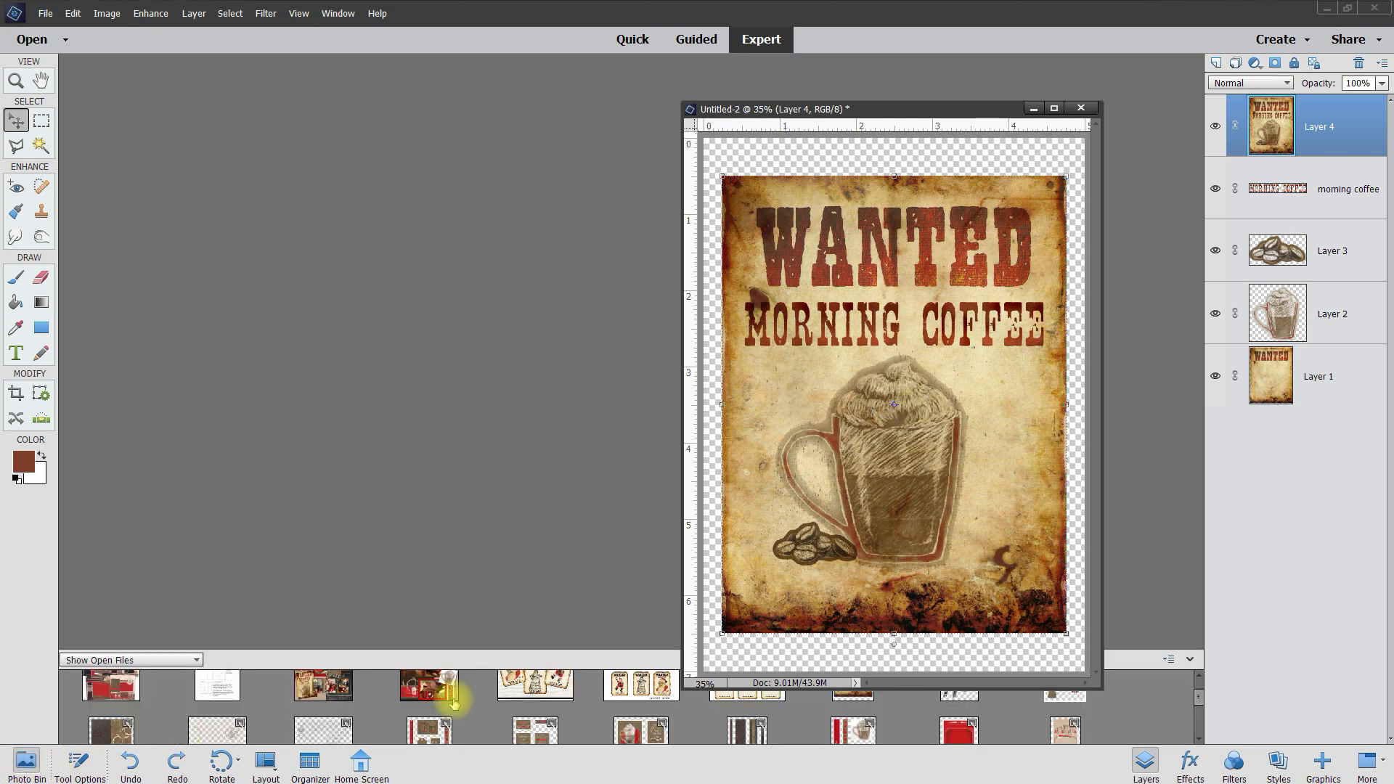
scroll(1210, 698, "up", 2)
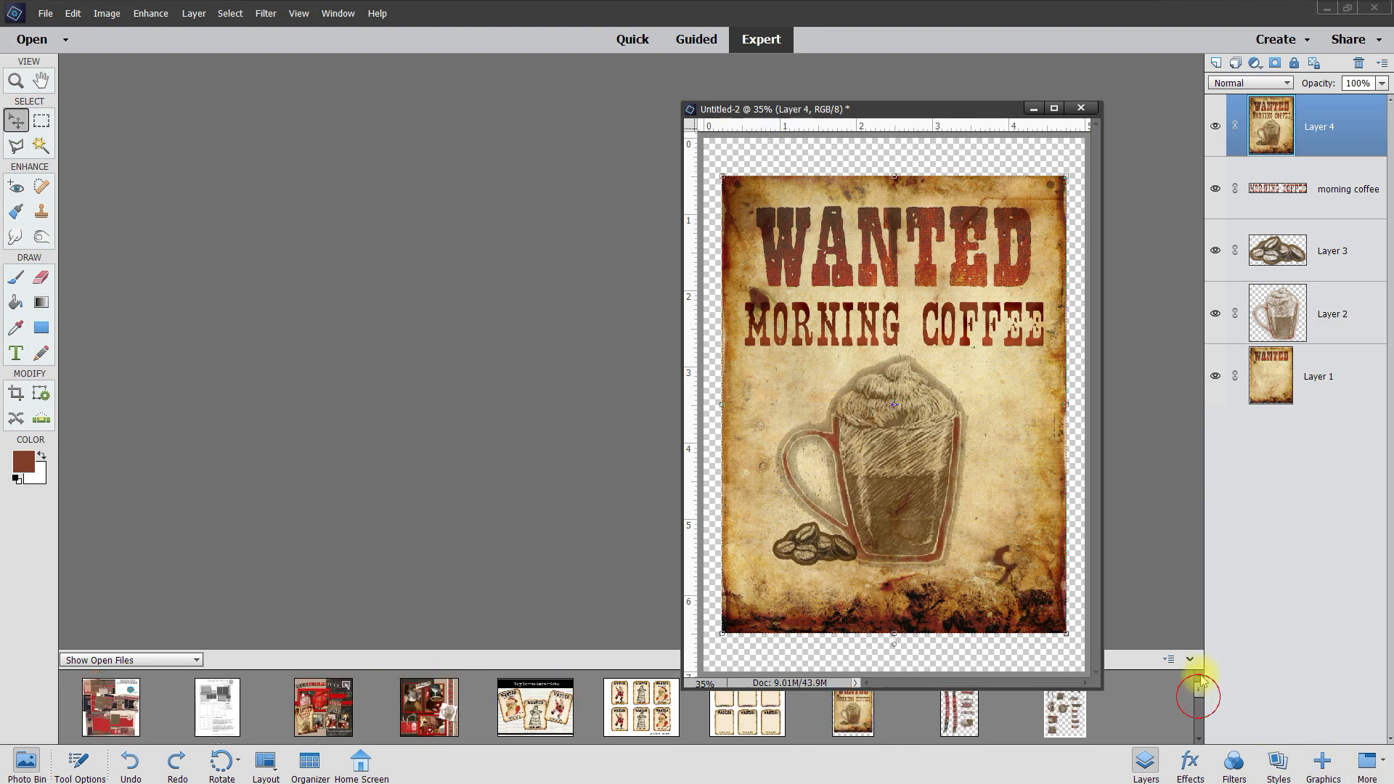
left_click(313, 707)
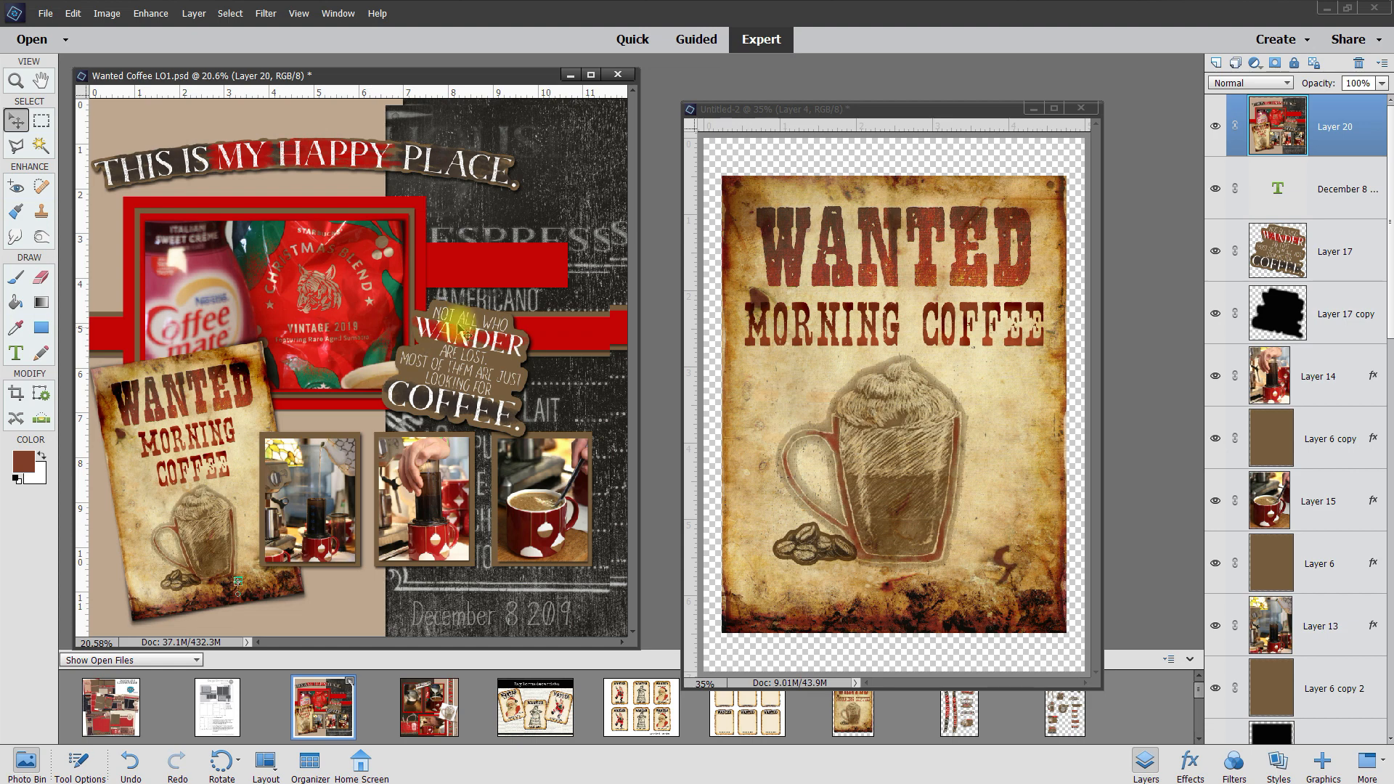
left_click(989, 109)
mouse_move(981, 110)
left_mouse_down()
mouse_move(912, 110)
mouse_move(989, 109)
left_mouse_up()
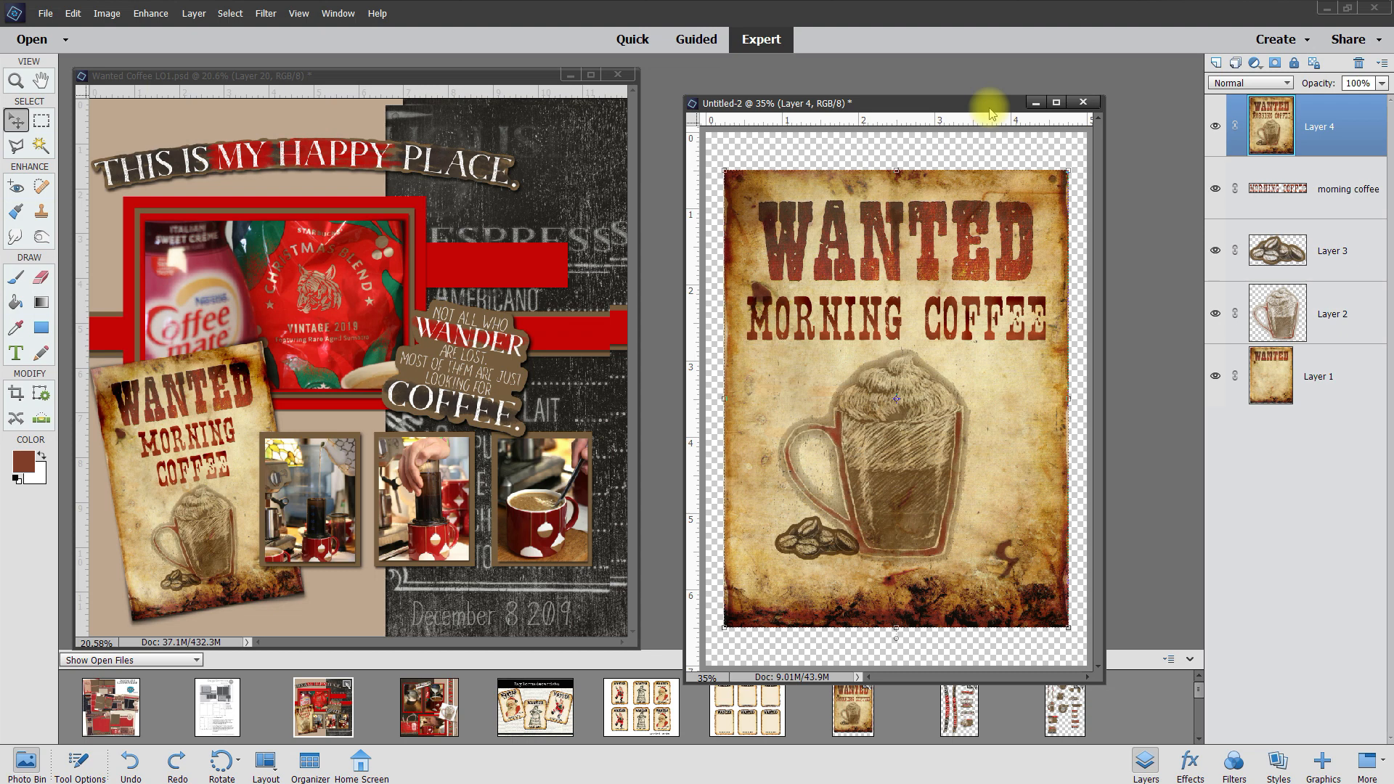
mouse_move(992, 114)
left_mouse_down()
mouse_move(965, 103)
mouse_move(922, 119)
mouse_move(965, 108)
left_mouse_up()
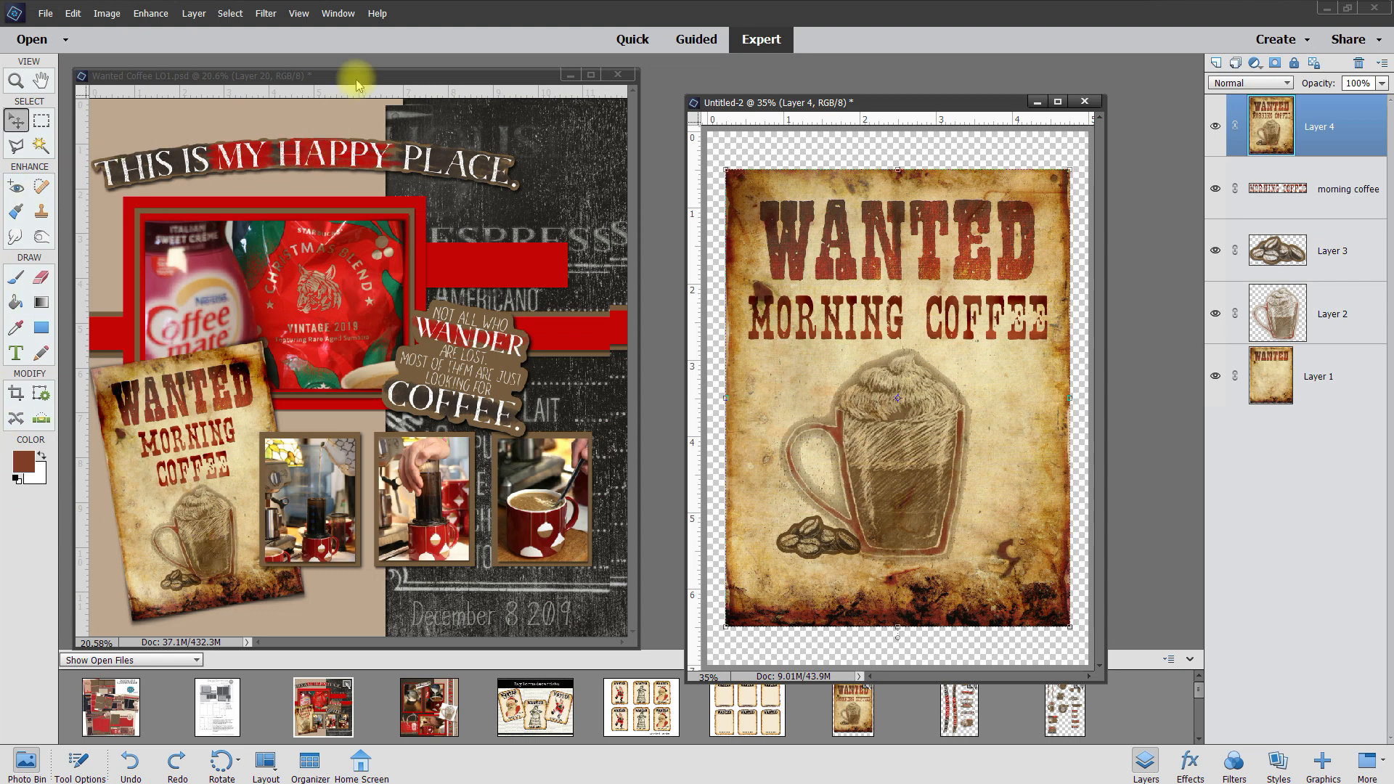
left_click_drag(356, 79, 437, 77)
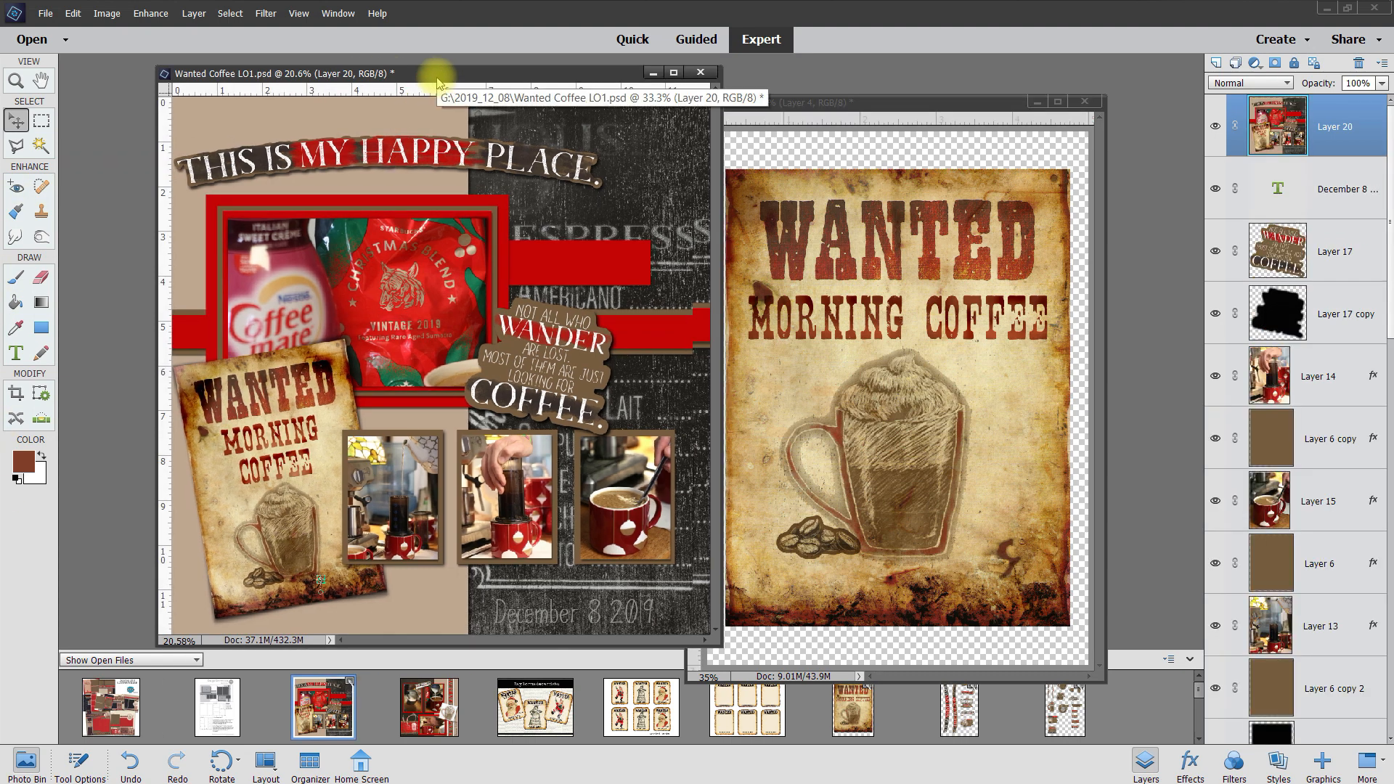